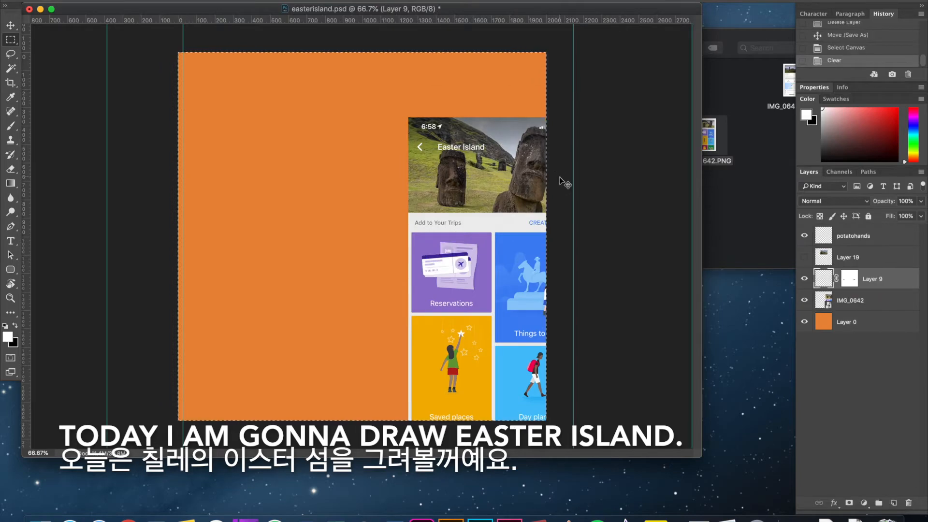
pyautogui.click(564, 180)
# Apply Layer 9's mask, deselect the canvas and get the Brush ready with black as the foreground color.
pyautogui.press('super+plus')
pyautogui.press('super+plus')
pyautogui.press('super+minus')
pyautogui.press('super+d')
pyautogui.press('b')
pyautogui.press('x')
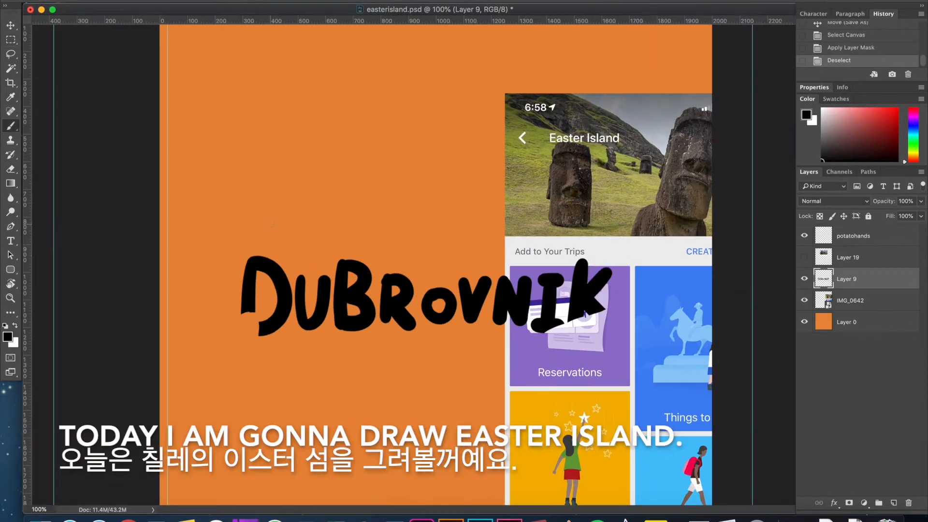
# Replace the old DUBROVNIK lettering on Layer 9 with the hand-drawn black word EASTER, undoing misdrawn strokes.
pyautogui.press('super+plus')
pyautogui.moveTo(124, 231); pyautogui.dragTo(218, 230)
pyautogui.moveTo(161, 223)
pyautogui.mouseDown()
pyautogui.moveTo(183, 326)
pyautogui.moveTo(207, 328)
pyautogui.mouseUp()
pyautogui.moveTo(160, 273); pyautogui.dragTo(212, 271)
pyautogui.moveTo(239, 290); pyautogui.dragTo(246, 286)
pyautogui.press('super+z')
pyautogui.press('super+z')
pyautogui.press('super+z')
pyautogui.moveTo(200, 182); pyautogui.dragTo(200, 316)
pyautogui.moveTo(134, 251); pyautogui.dragTo(202, 249)
pyautogui.moveTo(225, 308); pyautogui.dragTo(286, 309)
pyautogui.moveTo(366, 225); pyautogui.dragTo(300, 304)
pyautogui.press('super+z')
pyautogui.press('super+z')
pyautogui.moveTo(272, 213); pyautogui.dragTo(210, 285)
pyautogui.moveTo(296, 234)
pyautogui.mouseDown()
pyautogui.moveTo(369, 239)
pyautogui.moveTo(312, 292)
pyautogui.mouseUp()
pyautogui.moveTo(384, 218); pyautogui.dragTo(409, 286)
pyautogui.press('super+z')
pyautogui.moveTo(350, 177); pyautogui.dragTo(349, 281)
pyautogui.moveTo(317, 232)
pyautogui.mouseDown()
pyautogui.moveTo(350, 230)
pyautogui.moveTo(385, 279)
pyautogui.mouseUp()
pyautogui.moveTo(387, 211)
pyautogui.mouseDown()
pyautogui.moveTo(383, 252)
pyautogui.moveTo(425, 279)
pyautogui.mouseUp()
# Hand-letter ISLAN in black on the same line after EASTER.
pyautogui.moveTo(523, 154); pyautogui.dragTo(525, 274)
pyautogui.moveTo(587, 183); pyautogui.dragTo(587, 273)
pyautogui.moveTo(609, 205); pyautogui.dragTo(514, 157)
pyautogui.moveTo(555, 116); pyautogui.dragTo(556, 222)
pyautogui.moveTo(556, 222); pyautogui.dragTo(643, 223)
pyautogui.moveTo(672, 213); pyautogui.dragTo(722, 143)
# Select the letters ISLAN, move them below EASTER as a second line and deselect.
pyautogui.press('m')
pyautogui.moveTo(384, 100); pyautogui.dragTo(741, 276)
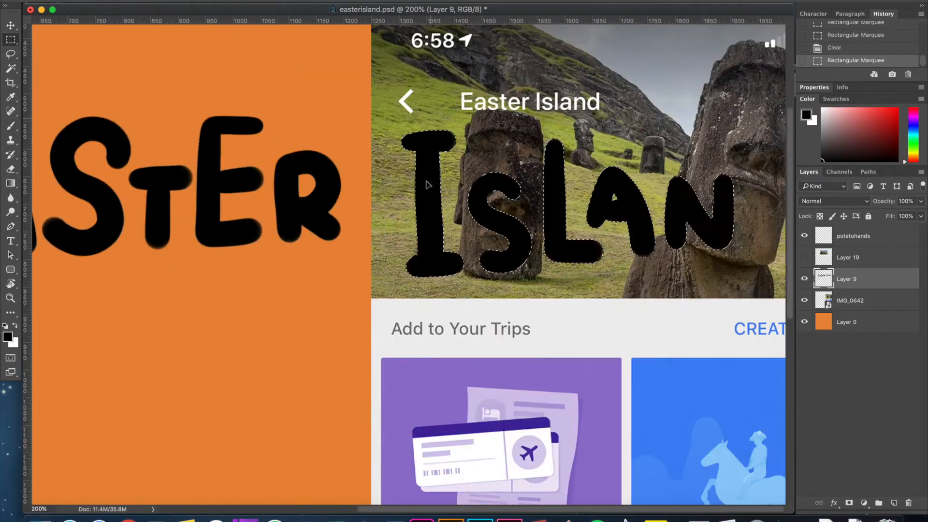
pyautogui.moveTo(555, 194); pyautogui.dragTo(156, 234)
pyautogui.press('super+d')
# Brush the final D of ISLAND, undoing the first attempt and redrawing the letter.
pyautogui.press('b')
pyautogui.moveTo(484, 227); pyautogui.dragTo(484, 336)
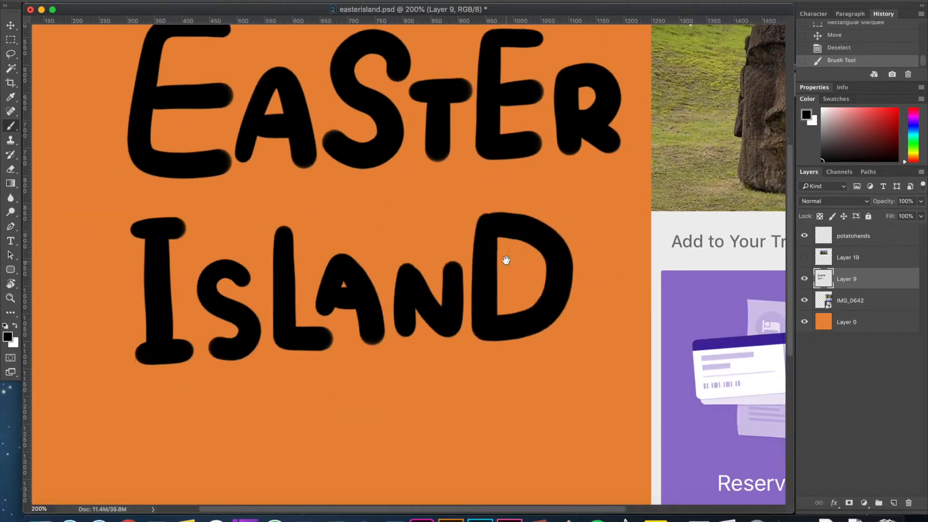
pyautogui.press('super+z')
pyautogui.moveTo(485, 251); pyautogui.dragTo(483, 338)
# Select the word ISLAND, move it up closer to EASTER and deselect.
pyautogui.press('super+minus')
pyautogui.press('super+minus')
pyautogui.press('m')
pyautogui.moveTo(340, 197)
pyautogui.mouseDown()
pyautogui.moveTo(349, 155)
pyautogui.moveTo(341, 155)
pyautogui.mouseUp()
pyautogui.press('super+equal')
pyautogui.press('super+equal')
pyautogui.moveTo(191, 244); pyautogui.dragTo(193, 243)
pyautogui.moveTo(234, 269); pyautogui.dragTo(232, 243)
pyautogui.press('super+d')
# Move the two-line title to the upper right area of the canvas with Free Transform.
pyautogui.moveTo(474, 229); pyautogui.dragTo(528, 228)
pyautogui.press('super+t')
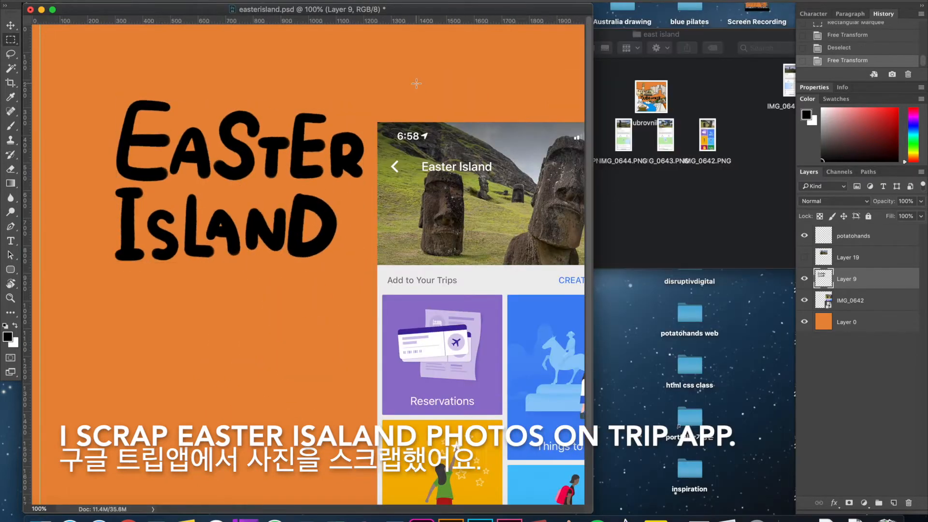
pyautogui.moveTo(305, 259); pyautogui.dragTo(485, 202)
# Hide the IMG_0642 layer, show the Ahu Tongariki photo on Layer 19 and make that layer active.
pyautogui.click(857, 263)
pyautogui.click(845, 304)
pyautogui.click(804, 300)
pyautogui.click(804, 257)
pyautogui.click(848, 257)
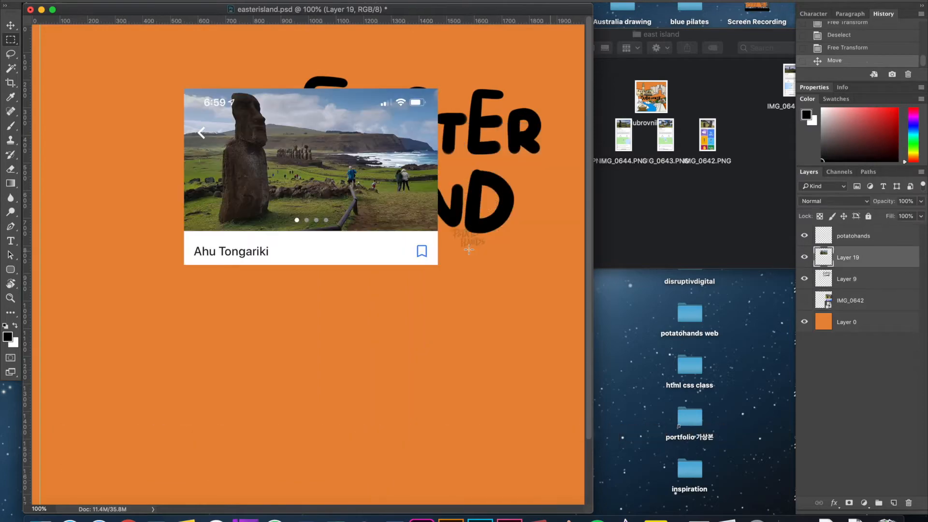
pyautogui.moveTo(293, 228); pyautogui.dragTo(293, 229)
pyautogui.press('super+d')
# Move the Ahu Tongariki photo to the canvas's upper left and enlarge it to cover the canvas.
pyautogui.press('super+t')
pyautogui.moveTo(438, 265); pyautogui.dragTo(493, 302)
pyautogui.press('Return')
pyautogui.press('super+t')
pyautogui.moveTo(298, 177); pyautogui.dragTo(168, 130)
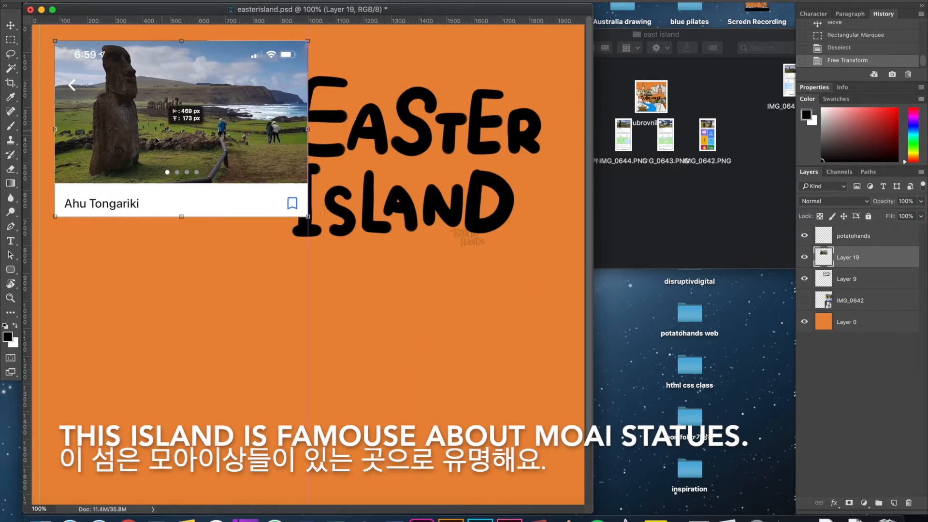
pyautogui.moveTo(294, 230); pyautogui.dragTo(734, 517)
pyautogui.moveTo(376, 188); pyautogui.dragTo(297, 324)
pyautogui.press('Return')
# Fill the background Layer 0 with yellow-green and add a new layer above the photo.
pyautogui.press('super+minus')
pyautogui.press('super+minus')
pyautogui.moveTo(592, 512); pyautogui.dragTo(715, 472)
pyautogui.moveTo(432, 312); pyautogui.dragTo(444, 312)
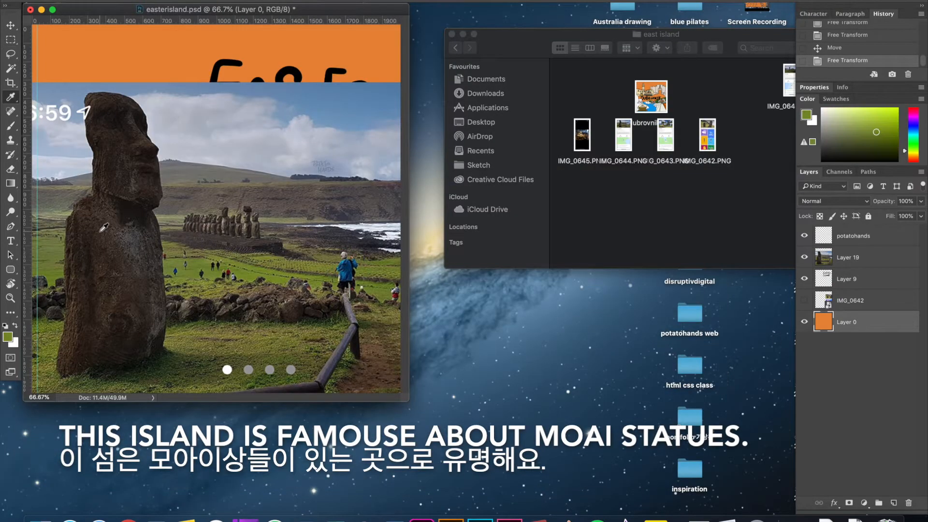
pyautogui.hotkey('alt', 'BackSpace')
pyautogui.click(806, 115)
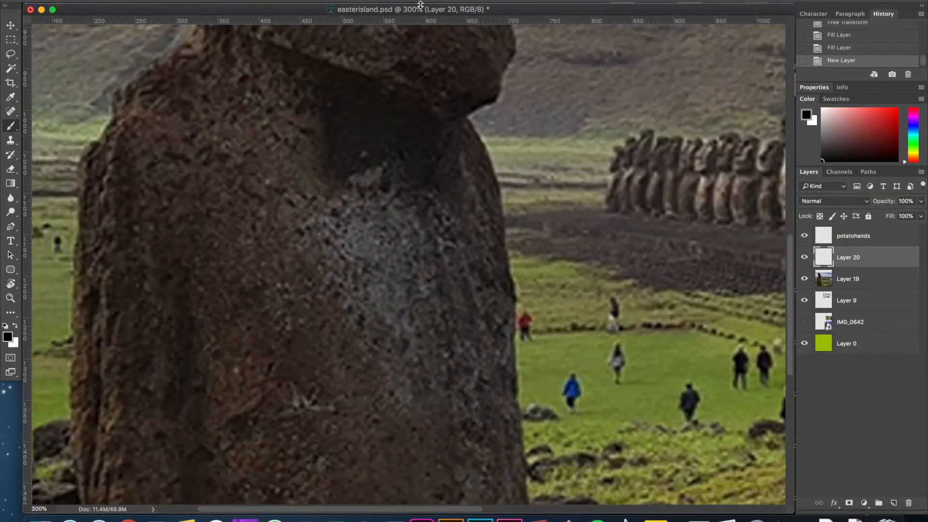
# Trace the base and back of the big moai statue's body in black on Layer 20.
pyautogui.moveTo(282, 261); pyautogui.dragTo(386, 4)
pyautogui.moveTo(418, 343); pyautogui.dragTo(408, 172)
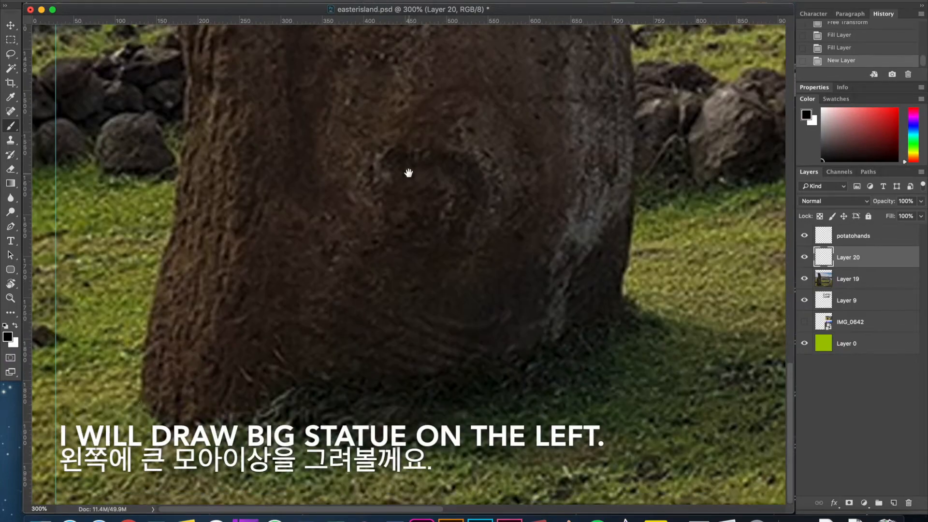
pyautogui.moveTo(137, 400)
pyautogui.mouseDown()
pyautogui.moveTo(413, 389)
pyautogui.moveTo(622, 251)
pyautogui.mouseUp()
pyautogui.moveTo(622, 181)
pyautogui.mouseDown()
pyautogui.moveTo(601, 385)
pyautogui.moveTo(629, 256)
pyautogui.mouseUp()
pyautogui.moveTo(129, 492)
pyautogui.mouseDown()
pyautogui.moveTo(162, 378)
pyautogui.moveTo(184, 86)
pyautogui.mouseUp()
# Trace the big statue's neckline, head outline, nose and first eye socket over the photo.
pyautogui.moveTo(184, 86)
pyautogui.mouseDown()
pyautogui.moveTo(185, 437)
pyautogui.moveTo(286, 45)
pyautogui.moveTo(232, 345)
pyautogui.mouseUp()
pyautogui.moveTo(232, 345)
pyautogui.mouseDown()
pyautogui.moveTo(257, 326)
pyautogui.moveTo(565, 206)
pyautogui.moveTo(552, 166)
pyautogui.mouseUp()
pyautogui.moveTo(551, 167); pyautogui.dragTo(539, 313)
pyautogui.moveTo(235, 467)
pyautogui.mouseDown()
pyautogui.moveTo(340, 47)
pyautogui.moveTo(513, 321)
pyautogui.mouseUp()
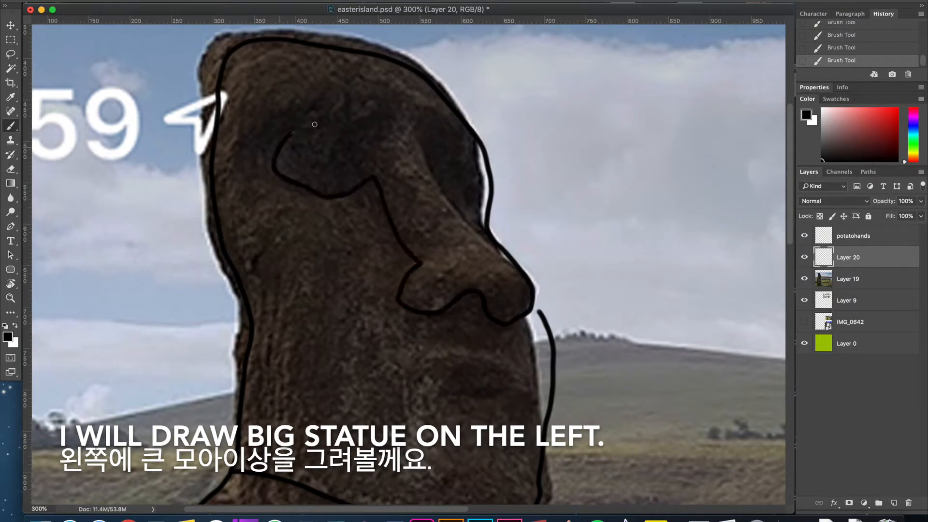
# Add the big statue's second eye socket, its lips and the outline of its chin.
pyautogui.moveTo(421, 117)
pyautogui.mouseDown()
pyautogui.moveTo(497, 241)
pyautogui.moveTo(467, 219)
pyautogui.mouseUp()
pyautogui.moveTo(525, 302); pyautogui.dragTo(535, 191)
pyautogui.moveTo(443, 290); pyautogui.dragTo(480, 258)
pyautogui.moveTo(539, 202); pyautogui.dragTo(559, 287)
pyautogui.moveTo(555, 304); pyautogui.dragTo(555, 285)
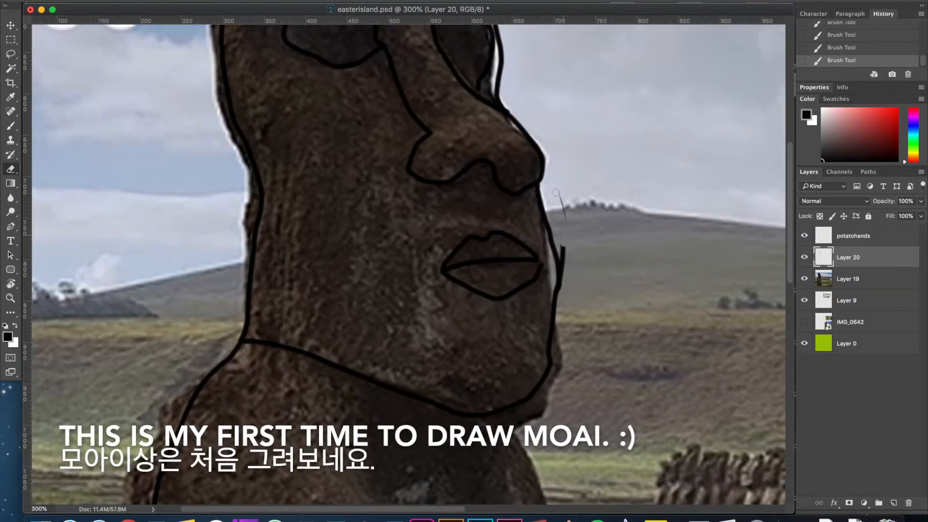
# Erase the stray line above the chin, trace the front edge of the body and add a small curved mark on the torso.
pyautogui.moveTo(505, 374)
pyautogui.mouseDown()
pyautogui.moveTo(555, 137)
pyautogui.moveTo(540, 35)
pyautogui.mouseUp()
pyautogui.press('b')
pyautogui.moveTo(523, 68); pyautogui.dragTo(598, 429)
pyautogui.moveTo(598, 430)
pyautogui.mouseDown()
pyautogui.moveTo(570, 242)
pyautogui.moveTo(571, 147)
pyautogui.mouseUp()
pyautogui.moveTo(572, 155); pyautogui.dragTo(576, 333)
pyautogui.press('super+z')
pyautogui.moveTo(536, 205); pyautogui.dragTo(522, 345)
pyautogui.moveTo(230, 280); pyautogui.dragTo(243, 283)
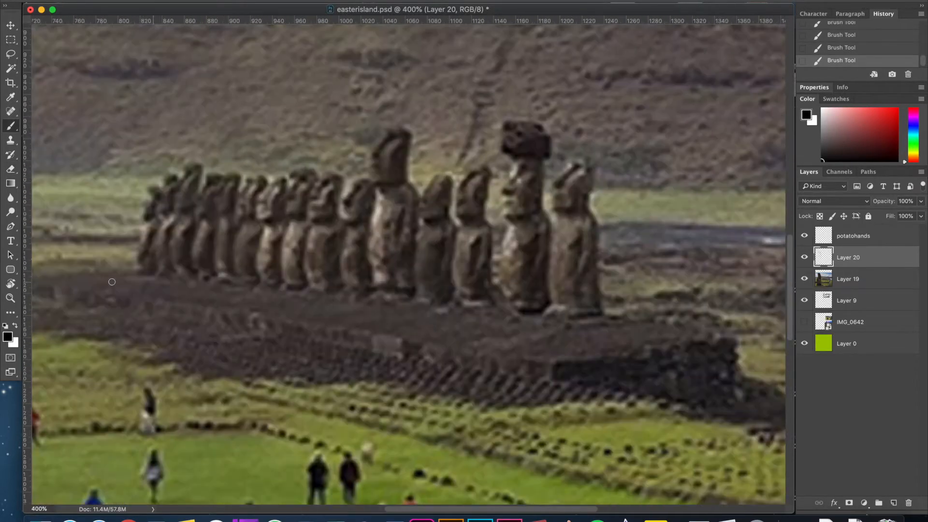
# Trace the stone platform under the distant statues, with short vertical edges at its corners.
pyautogui.moveTo(54, 283); pyautogui.dragTo(126, 265)
pyautogui.moveTo(52, 285); pyautogui.dragTo(160, 317)
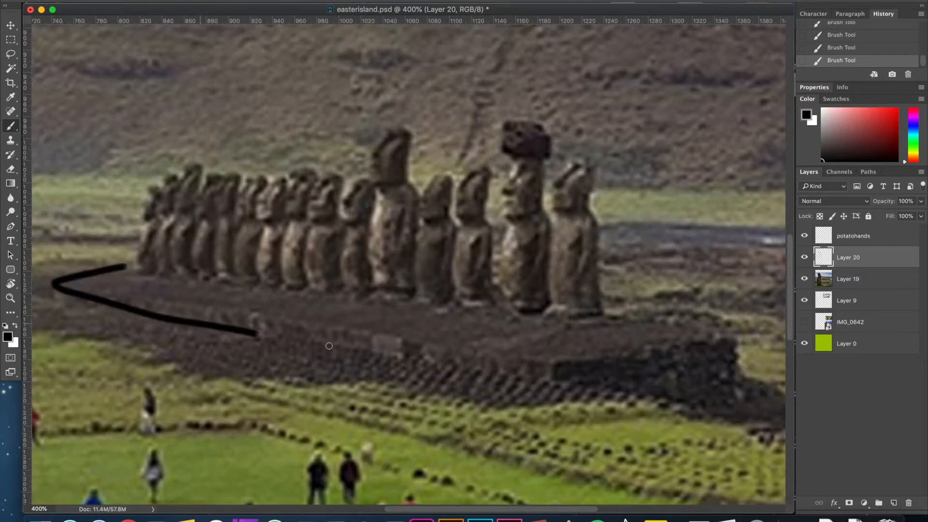
pyautogui.press('super+z')
pyautogui.moveTo(59, 285)
pyautogui.mouseDown()
pyautogui.moveTo(686, 350)
pyautogui.moveTo(611, 314)
pyautogui.mouseUp()
pyautogui.moveTo(557, 365); pyautogui.dragTo(558, 383)
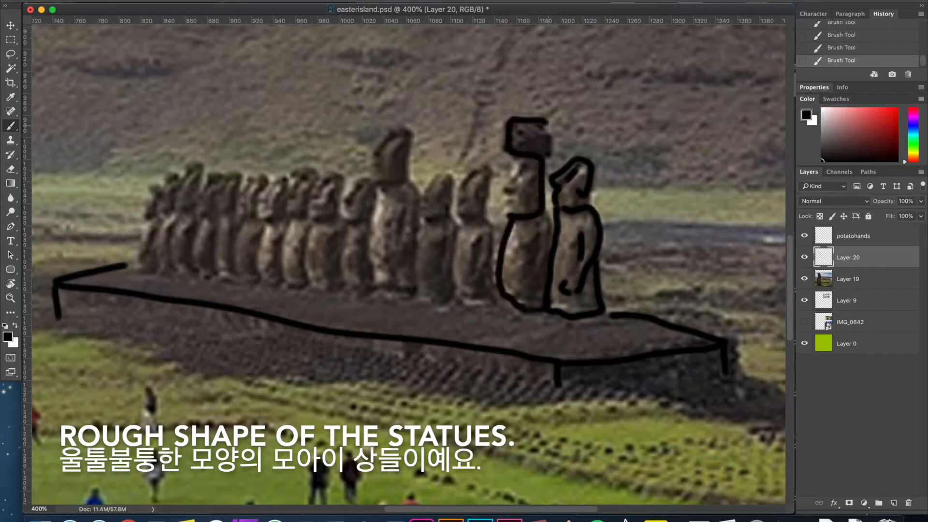
# Trace the row of small moai standing on the platform, from the topknot statue to the farthest ones.
pyautogui.moveTo(540, 232); pyautogui.dragTo(527, 246)
pyautogui.moveTo(543, 216)
pyautogui.mouseDown()
pyautogui.moveTo(553, 236)
pyautogui.moveTo(523, 296)
pyautogui.mouseUp()
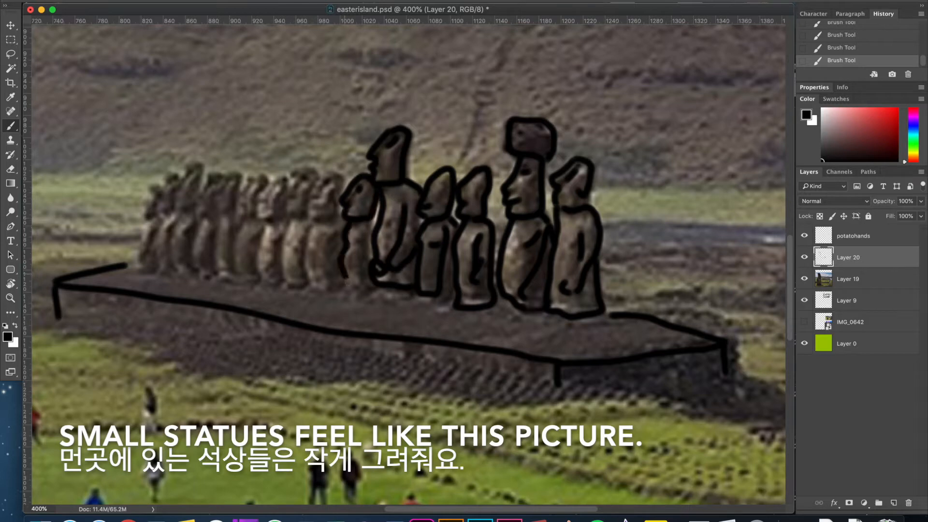
pyautogui.moveTo(322, 224); pyautogui.dragTo(344, 224)
pyautogui.moveTo(331, 237); pyautogui.dragTo(328, 260)
pyautogui.moveTo(318, 172); pyautogui.dragTo(289, 177)
pyautogui.moveTo(288, 177); pyautogui.dragTo(262, 199)
pyautogui.moveTo(267, 179)
pyautogui.mouseDown()
pyautogui.moveTo(238, 208)
pyautogui.moveTo(257, 273)
pyautogui.mouseUp()
pyautogui.moveTo(257, 221); pyautogui.dragTo(285, 220)
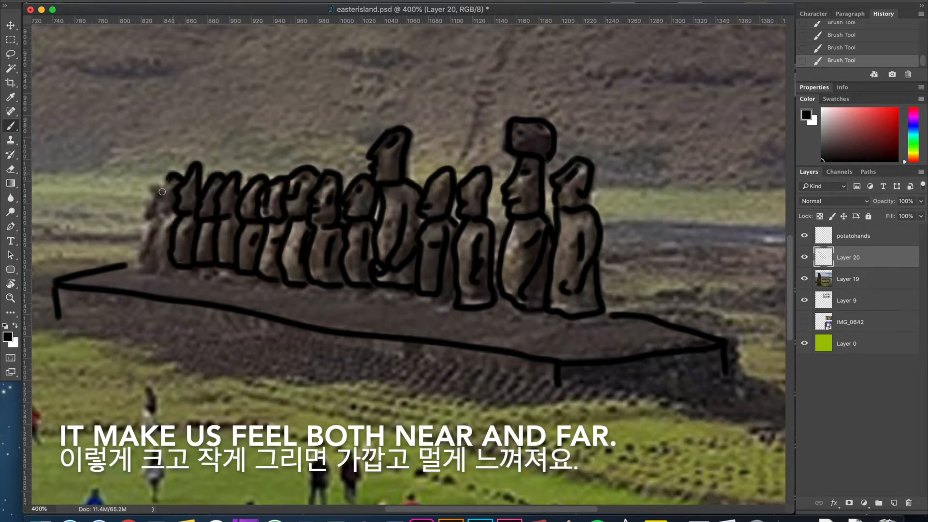
# Hide the photo on Layer 19 so that only the line drawing and title show on the green background.
pyautogui.press('super+minus')
pyautogui.press('super+minus')
pyautogui.press('super+minus')
pyautogui.press('super+minus')
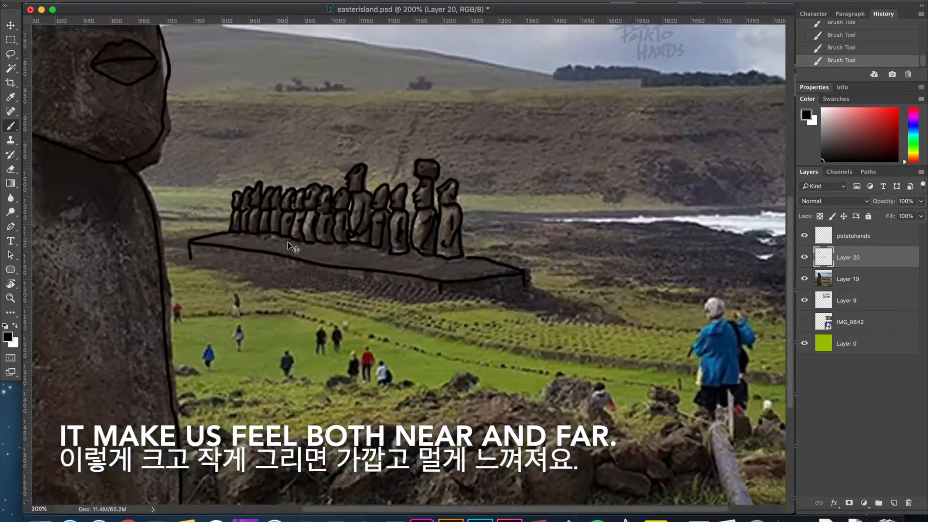
pyautogui.click(804, 279)
pyautogui.click(804, 280)
pyautogui.click(804, 279)
# Place IMG_0643.PNG from the east island folder on the canvas as a reference and reposition it.
pyautogui.moveTo(665, 138); pyautogui.dragTo(300, 300)
pyautogui.click(400, 215)
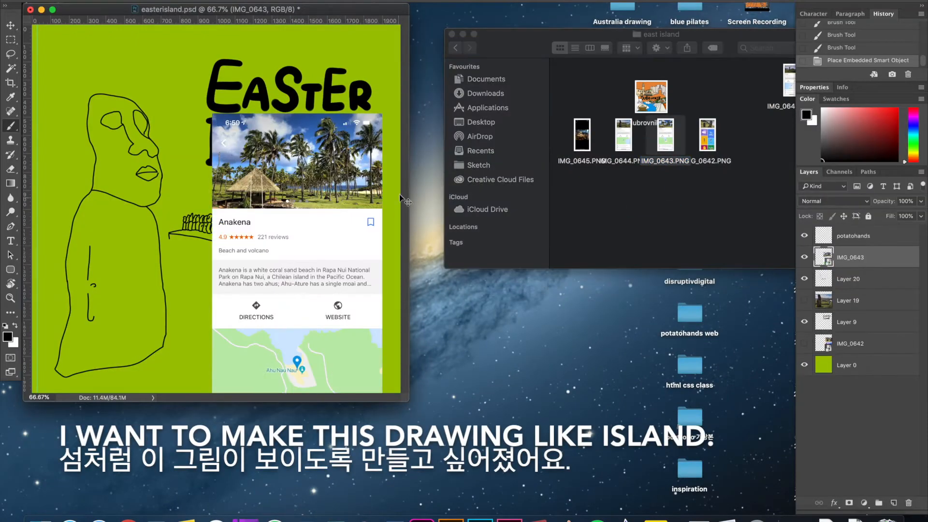
pyautogui.moveTo(299, 193); pyautogui.dragTo(312, 354)
pyautogui.press('super+z')
pyautogui.press('super+shift+z')
pyautogui.moveTo(409, 400); pyautogui.dragTo(719, 431)
pyautogui.moveTo(479, 348); pyautogui.dragTo(456, 339)
# Delete the placed IMG_0643 layer.
pyautogui.press('Delete')
pyautogui.press('super+z')
pyautogui.press('super+plus')
pyautogui.press('super+plus')
pyautogui.scroll(-6, 408, 265)
pyautogui.press('Delete')
# Add a new layer and place it directly below the statue line art on Layer 20.
pyautogui.click(893, 503)
pyautogui.moveTo(856, 266); pyautogui.dragTo(864, 286)
pyautogui.moveTo(864, 286); pyautogui.dragTo(864, 290)
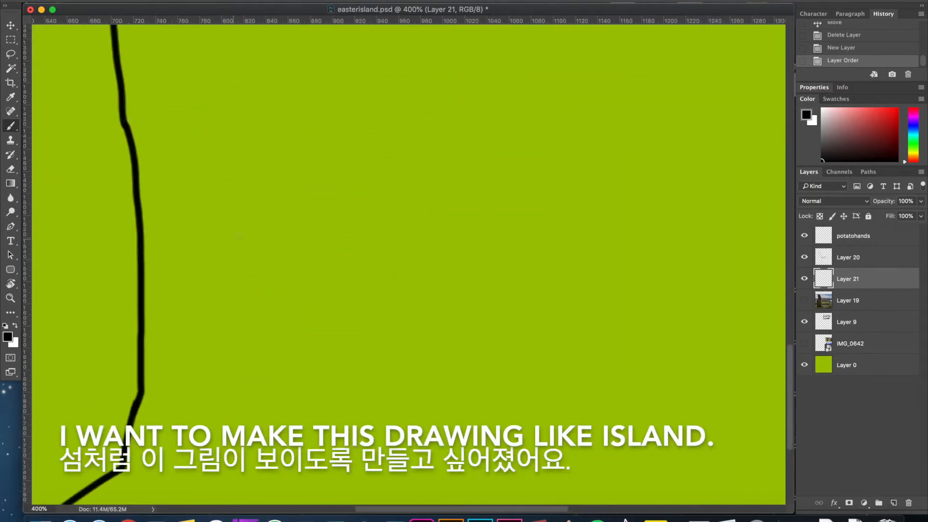
# Draw a row of rounded stones beside the big statue, below the platform, on Layer 21, undoing faulty strokes.
pyautogui.moveTo(124, 114)
pyautogui.mouseDown()
pyautogui.moveTo(274, 182)
pyautogui.moveTo(138, 205)
pyautogui.mouseUp()
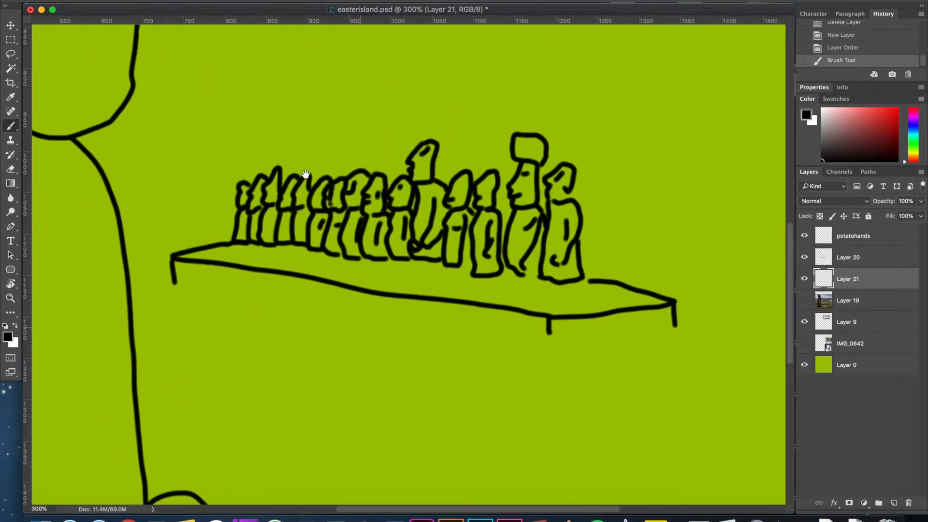
pyautogui.moveTo(189, 321); pyautogui.dragTo(294, 315)
pyautogui.moveTo(65, 99)
pyautogui.mouseDown()
pyautogui.moveTo(435, 152)
pyautogui.moveTo(719, 208)
pyautogui.moveTo(580, 292)
pyautogui.mouseUp()
pyautogui.moveTo(294, 315)
pyautogui.mouseDown()
pyautogui.moveTo(313, 353)
pyautogui.moveTo(194, 385)
pyautogui.mouseUp()
pyautogui.moveTo(300, 384)
pyautogui.mouseDown()
pyautogui.moveTo(409, 392)
pyautogui.moveTo(295, 316)
pyautogui.mouseUp()
pyautogui.moveTo(428, 314)
pyautogui.mouseDown()
pyautogui.moveTo(416, 383)
pyautogui.moveTo(493, 383)
pyautogui.moveTo(428, 314)
pyautogui.mouseUp()
pyautogui.press('super+z')
pyautogui.moveTo(542, 301)
pyautogui.mouseDown()
pyautogui.moveTo(627, 395)
pyautogui.moveTo(514, 375)
pyautogui.mouseUp()
pyautogui.moveTo(551, 372)
pyautogui.mouseDown()
pyautogui.moveTo(323, 344)
pyautogui.moveTo(471, 336)
pyautogui.moveTo(565, 261)
pyautogui.moveTo(671, 338)
pyautogui.mouseUp()
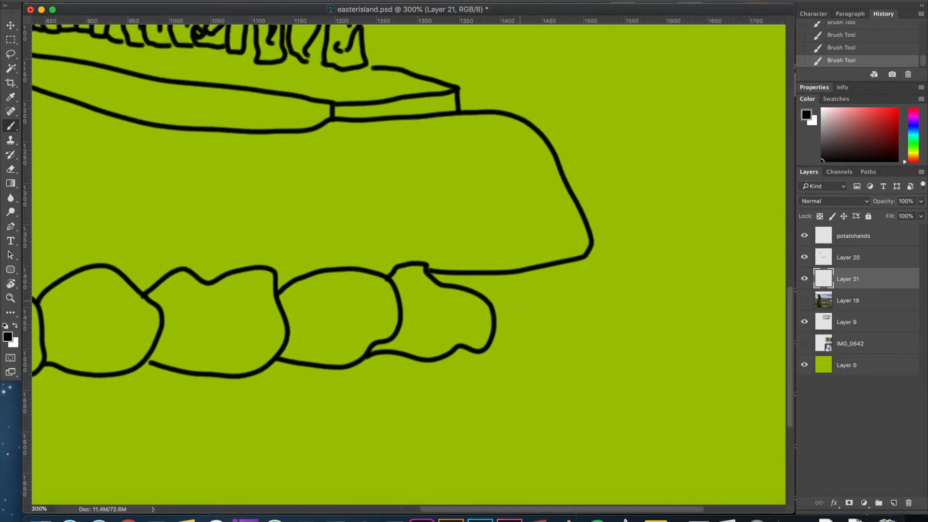
pyautogui.press('alt+super+z')
pyautogui.press('alt+super+z')
# Erase a misplaced line and redraw the ground edge sloping from the platform down to the stones.
pyautogui.press('e')
pyautogui.moveTo(428, 271); pyautogui.dragTo(585, 258)
pyautogui.press('b')
pyautogui.moveTo(400, 295)
pyautogui.mouseDown()
pyautogui.moveTo(434, 274)
pyautogui.moveTo(381, 352)
pyautogui.mouseUp()
pyautogui.moveTo(620, 271); pyautogui.dragTo(512, 350)
pyautogui.press('super+minus')
pyautogui.press('super+minus')
pyautogui.press('super+minus')
pyautogui.press('super+equal')
pyautogui.press('super+minus')
pyautogui.press('super+equal')
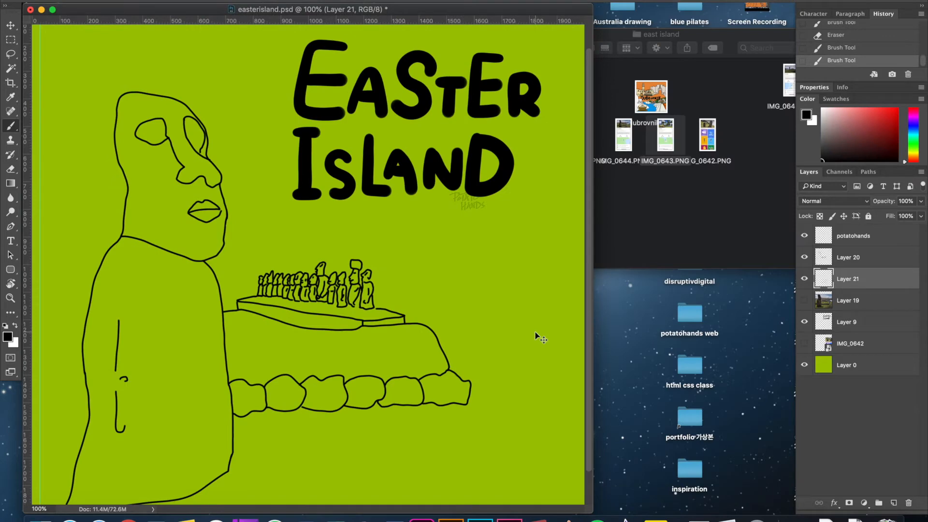
pyautogui.moveTo(624, 135); pyautogui.dragTo(619, 135)
pyautogui.moveTo(791, 81); pyautogui.dragTo(536, 322)
pyautogui.moveTo(348, 193); pyautogui.dragTo(494, 352)
pyautogui.press('Escape')
pyautogui.moveTo(665, 135); pyautogui.dragTo(387, 328)
pyautogui.press('Return')
pyautogui.press('super+z')
# Add a new layer directly above the line art on Layer 20.
pyautogui.click(848, 258)
pyautogui.click(894, 503)
pyautogui.moveTo(357, 358); pyautogui.dragTo(356, 322)
pyautogui.moveTo(484, 173); pyautogui.dragTo(547, 163)
pyautogui.click(848, 257)
pyautogui.press('super+equal')
pyautogui.press('super+equal')
pyautogui.moveTo(458, 444); pyautogui.dragTo(433, 68)
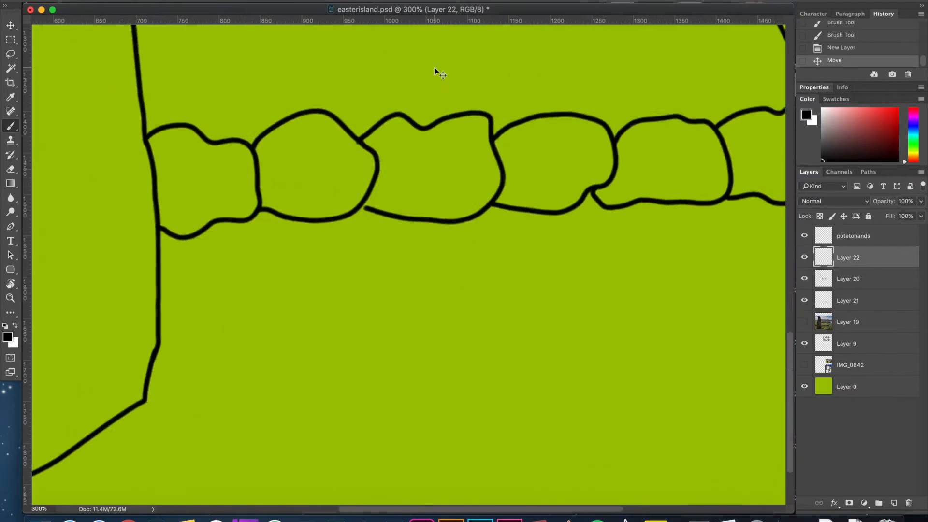
pyautogui.press('super+minus')
pyautogui.moveTo(535, 124); pyautogui.dragTo(439, 244)
pyautogui.press('super+z')
pyautogui.moveTo(542, 106); pyautogui.dragTo(526, 332)
pyautogui.press('super+z')
pyautogui.click(805, 366)
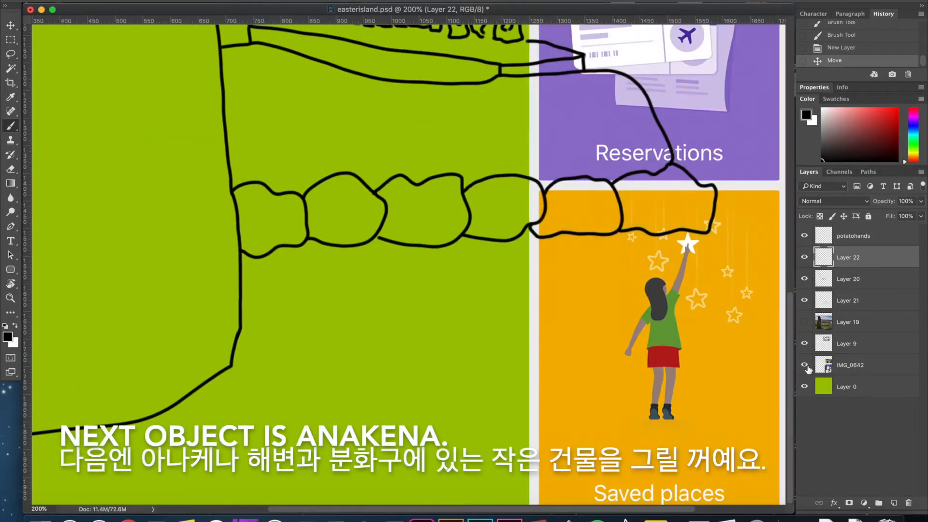
pyautogui.click(805, 366)
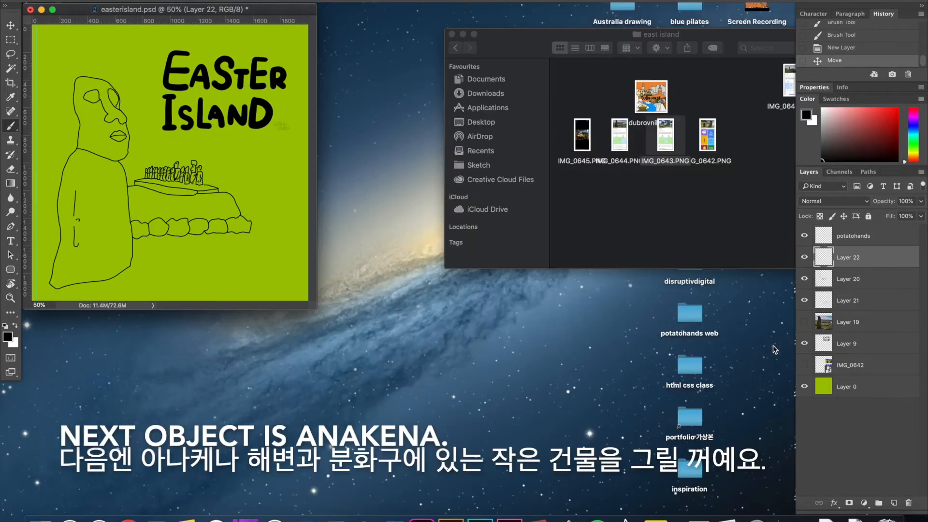
# Place IMG_0643.PNG, the Anakena beach photo, as a reference beside the big statue's lower body.
pyautogui.moveTo(648, 135); pyautogui.dragTo(290, 227)
pyautogui.press('Return')
pyautogui.moveTo(478, 173); pyautogui.dragTo(527, 354)
# Merge Layer 21 with Layer 20, then add a new layer and place it above IMG_0643.
pyautogui.click(872, 306)
pyautogui.keyDown('shift'); pyautogui.click(872, 280); pyautogui.keyUp('shift')
pyautogui.press('super+e')
pyautogui.click(894, 503)
pyautogui.moveTo(870, 279); pyautogui.dragTo(870, 251)
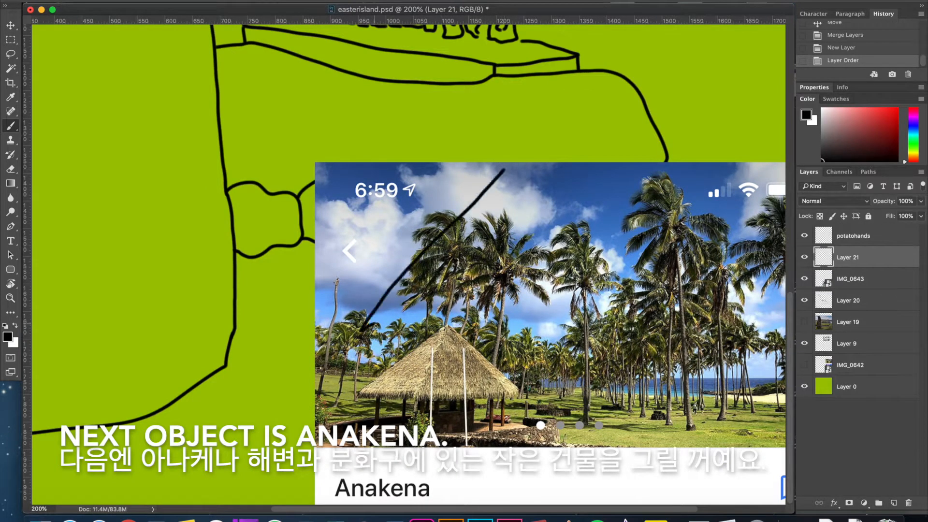
# Draw the thatched hut's pitched roof with a ragged eave and outer posts on Layer 21, referring to the IMG_0643 photo.
pyautogui.moveTo(563, 333)
pyautogui.mouseDown()
pyautogui.moveTo(401, 332)
pyautogui.moveTo(393, 397)
pyautogui.mouseUp()
pyautogui.hscroll(-2, 399, 332)
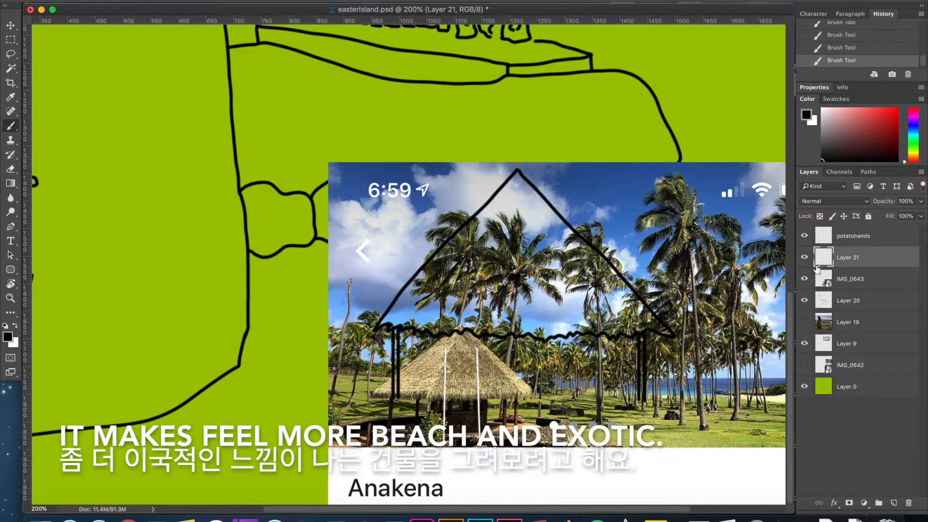
pyautogui.click(804, 279)
pyautogui.click(804, 279)
pyautogui.click(804, 279)
# Draw the hut's inner posts and the rear edge of its counter, then hide the IMG_0643 reference.
pyautogui.moveTo(493, 366)
pyautogui.mouseDown()
pyautogui.moveTo(559, 372)
pyautogui.moveTo(509, 372)
pyautogui.mouseUp()
pyautogui.moveTo(439, 336); pyautogui.dragTo(439, 386)
pyautogui.click(804, 279)
pyautogui.click(804, 279)
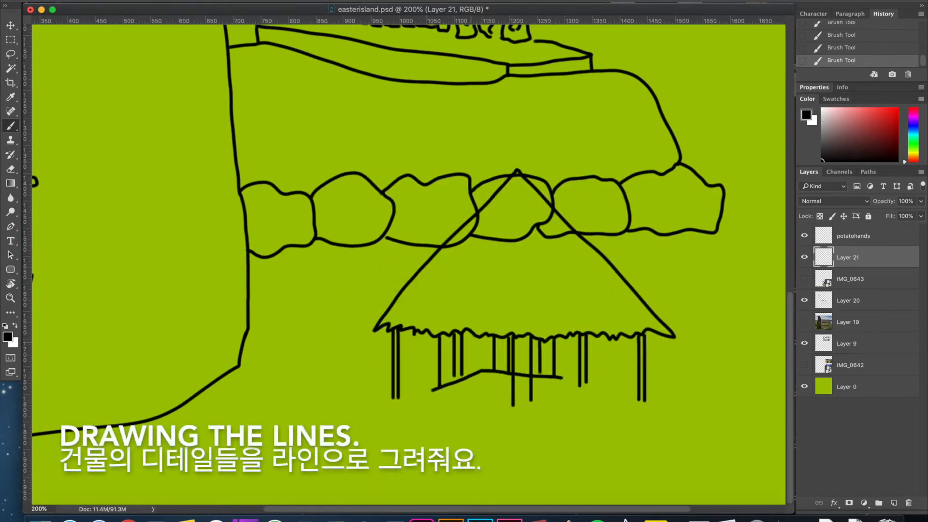
# Erase lines overlapping the inner posts and draw a box-shaped counter beneath the hut roof.
pyautogui.press('e')
pyautogui.moveTo(484, 371); pyautogui.dragTo(476, 373)
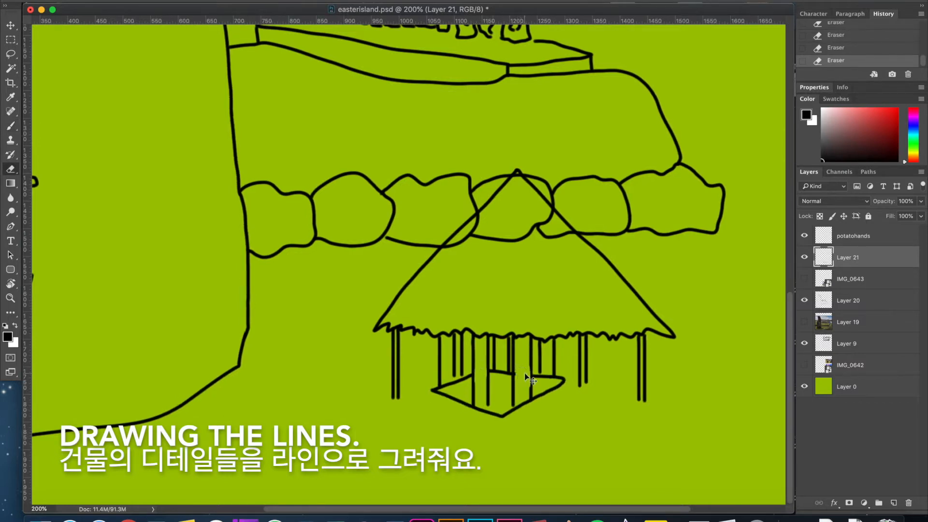
pyautogui.press('b')
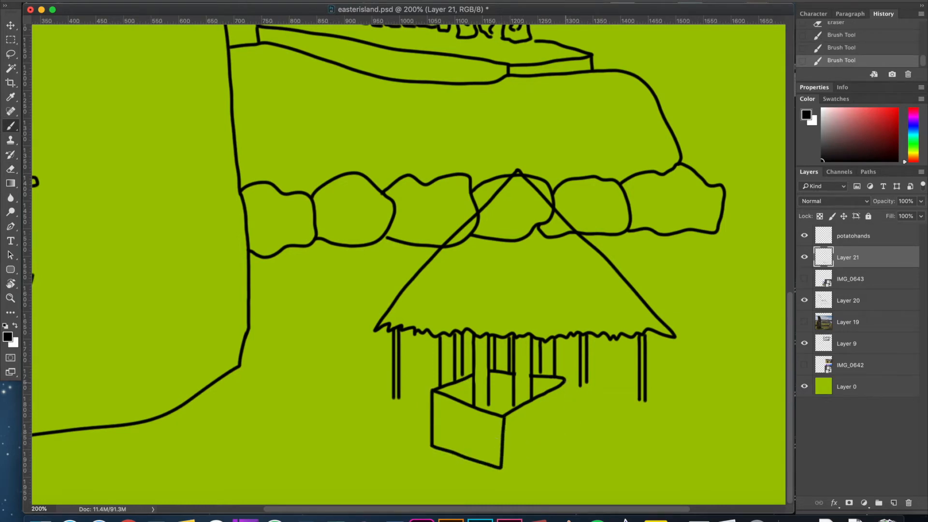
pyautogui.click(804, 279)
pyautogui.click(806, 279)
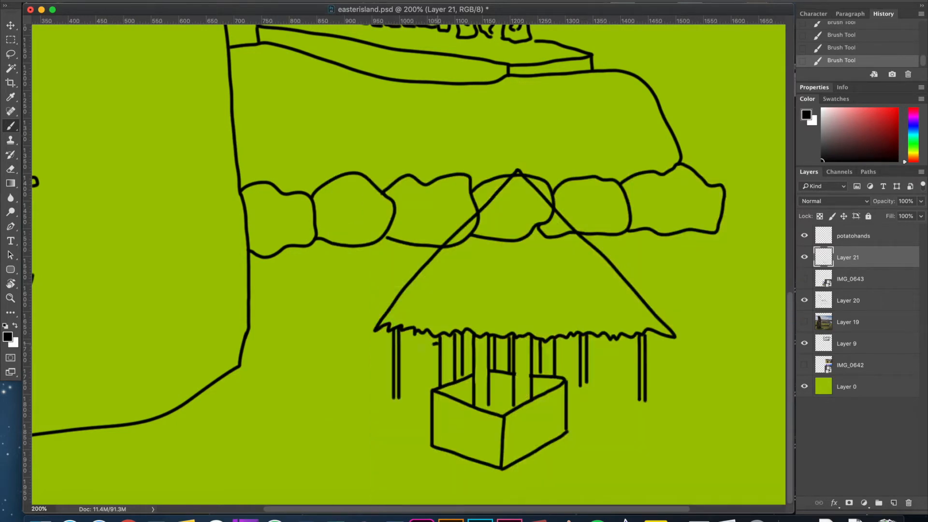
# Draw the curved outer rim of a round fence around the hut and shift the hut drawing upward.
pyautogui.hscroll(-5, 425, 369)
pyautogui.moveTo(374, 449); pyautogui.dragTo(423, 468)
pyautogui.moveTo(504, 478); pyautogui.dragTo(719, 406)
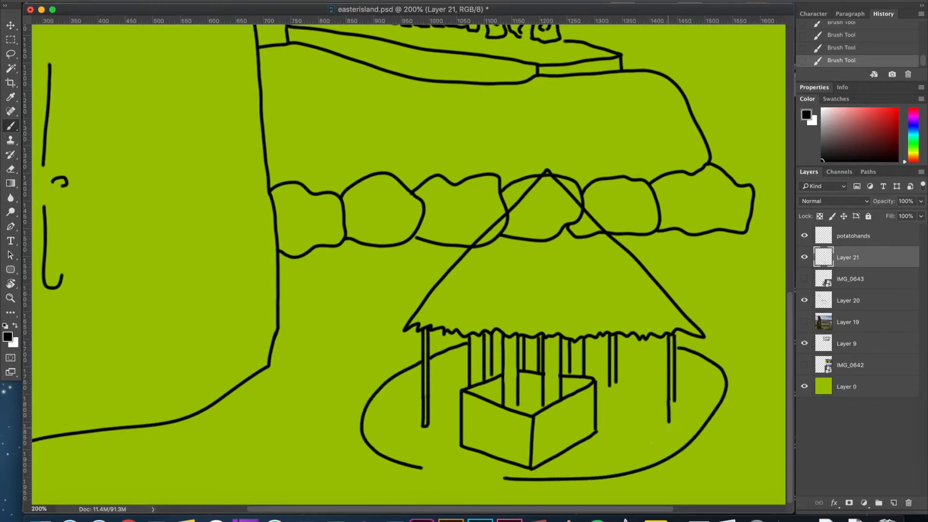
pyautogui.moveTo(472, 410); pyautogui.dragTo(498, 334)
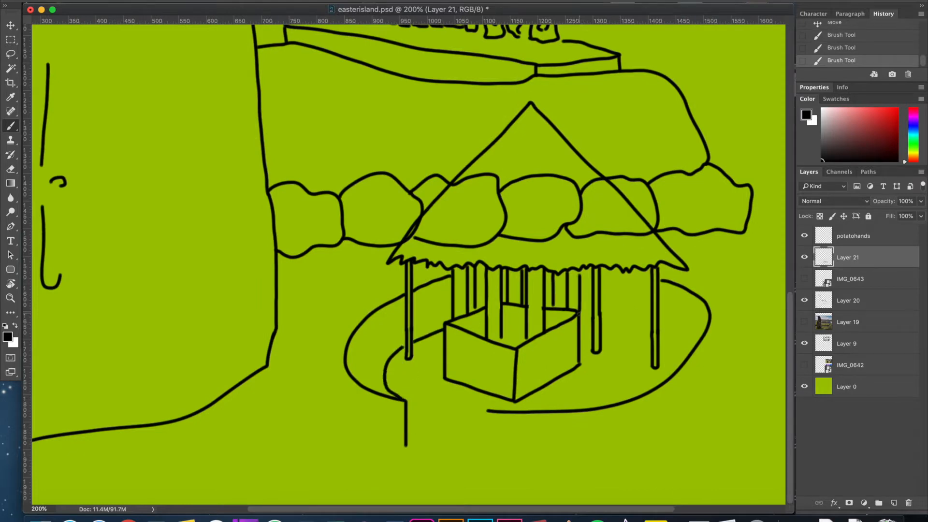
# Draw the round fence's inner rim and upright walls with a front opening, undoing and erasing faulty strokes.
pyautogui.moveTo(679, 359); pyautogui.dragTo(674, 373)
pyautogui.moveTo(708, 327); pyautogui.dragTo(708, 423)
pyautogui.moveTo(488, 411)
pyautogui.mouseDown()
pyautogui.moveTo(488, 463)
pyautogui.moveTo(650, 446)
pyautogui.mouseUp()
pyautogui.press('super+z')
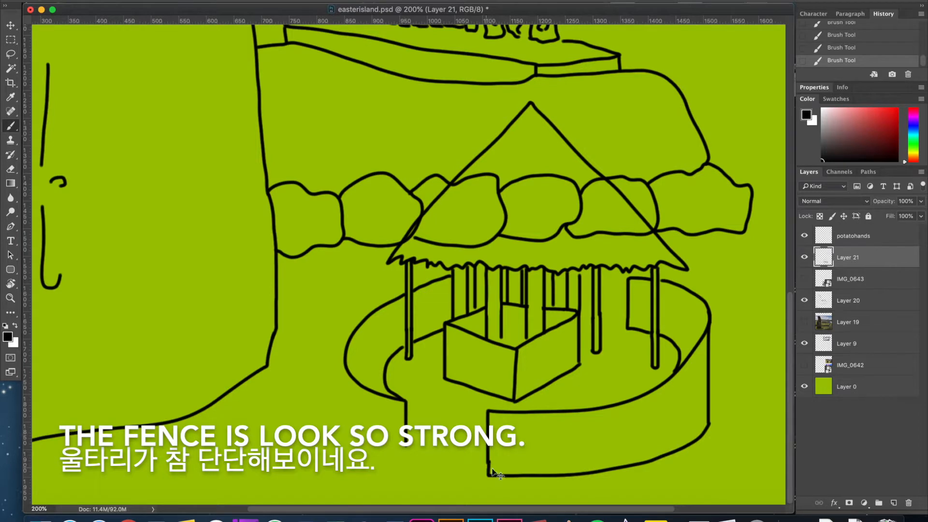
pyautogui.moveTo(494, 457); pyautogui.dragTo(494, 471)
pyautogui.press('b')
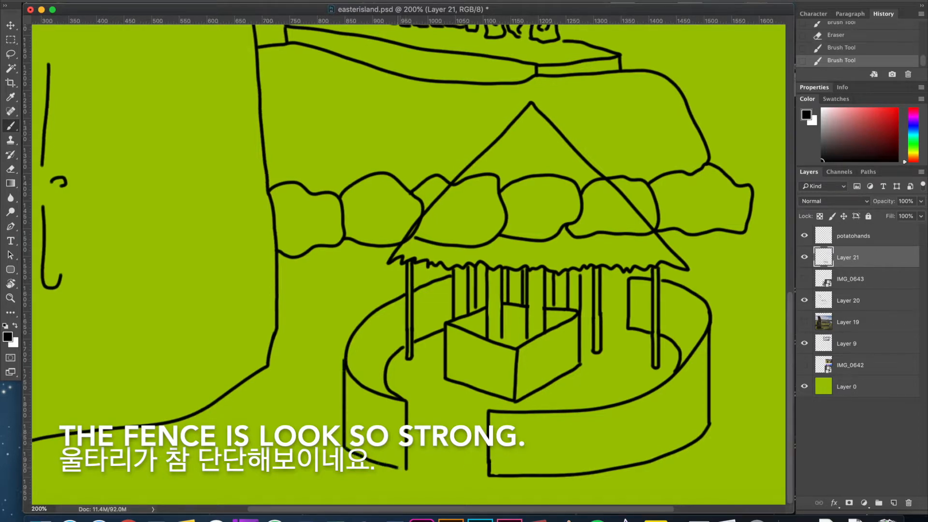
pyautogui.moveTo(406, 401); pyautogui.dragTo(405, 401)
pyautogui.moveTo(406, 347); pyautogui.dragTo(365, 386)
pyautogui.moveTo(495, 337); pyautogui.dragTo(335, 338)
# Draw a tall palm trunk to the right of the hut and sketch its first drooping leaves.
pyautogui.press('super+minus')
pyautogui.press('super+minus')
pyautogui.press('super+plus')
pyautogui.press('super+plus')
pyautogui.moveTo(334, 187); pyautogui.dragTo(159, 192)
pyautogui.moveTo(633, 462)
pyautogui.mouseDown()
pyautogui.moveTo(633, 80)
pyautogui.moveTo(646, 80)
pyautogui.mouseUp()
pyautogui.scroll(5, 646, 82)
pyautogui.moveTo(631, 237); pyautogui.dragTo(553, 268)
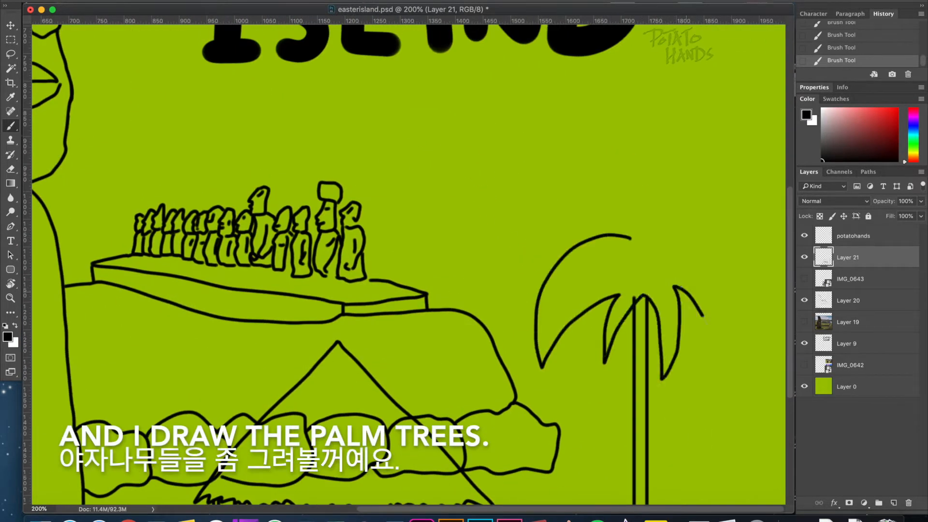
# Undo the faulty palm leaves and redraw the crown with curved, pointed leaves on both sides.
pyautogui.scroll(-1, 663, 241)
pyautogui.press('alt+super+z')
pyautogui.press('alt+super+z')
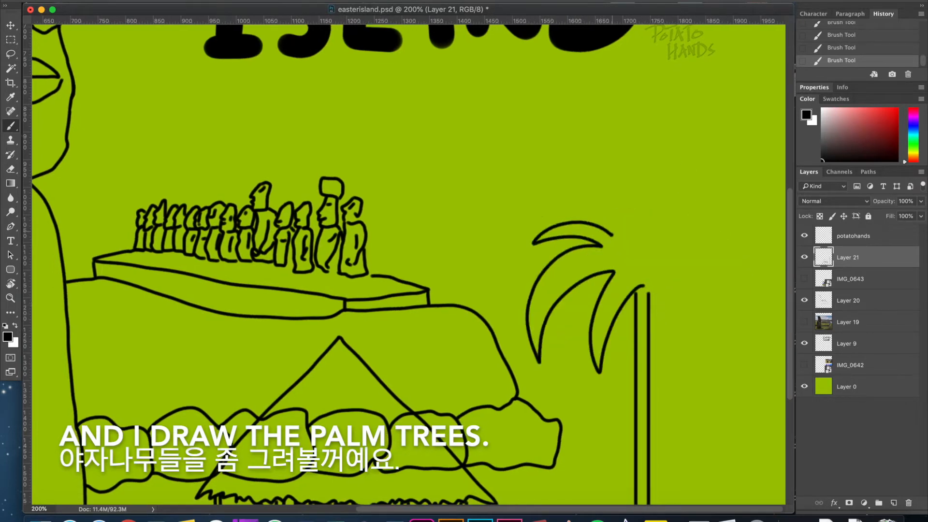
pyautogui.moveTo(669, 247); pyautogui.dragTo(705, 355)
pyautogui.moveTo(705, 355); pyautogui.dragTo(663, 274)
pyautogui.moveTo(663, 274)
pyautogui.mouseDown()
pyautogui.moveTo(659, 361)
pyautogui.moveTo(643, 286)
pyautogui.mouseUp()
pyautogui.moveTo(630, 245)
pyautogui.mouseDown()
pyautogui.moveTo(621, 253)
pyautogui.moveTo(646, 251)
pyautogui.mouseUp()
pyautogui.moveTo(648, 250)
pyautogui.mouseDown()
pyautogui.moveTo(668, 245)
pyautogui.moveTo(615, 269)
pyautogui.moveTo(501, 253)
pyautogui.moveTo(494, 345)
pyautogui.mouseUp()
pyautogui.press('alt+super+z')
# Draw three round coconuts at the centre of the palm crown and erase overlapping lines.
pyautogui.press('super+equal')
pyautogui.press('super+equal')
pyautogui.press('super+equal')
pyautogui.moveTo(469, 358); pyautogui.dragTo(470, 343)
pyautogui.moveTo(440, 355); pyautogui.dragTo(440, 344)
pyautogui.moveTo(487, 194); pyautogui.dragTo(491, 191)
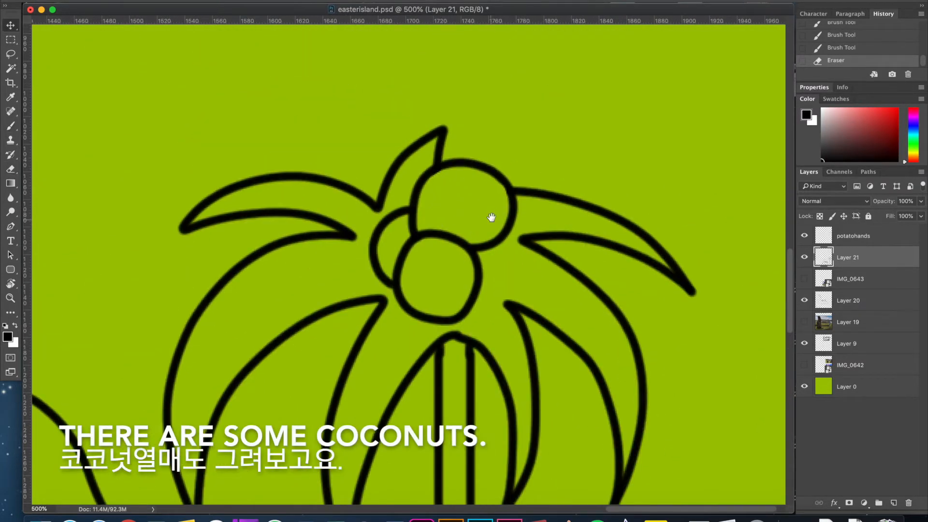
pyautogui.press('b')
pyautogui.press('super+minus')
pyautogui.press('super+minus')
pyautogui.press('super+minus')
pyautogui.press('super+minus')
pyautogui.press('super+minus')
pyautogui.moveTo(219, 208)
pyautogui.mouseDown()
pyautogui.moveTo(234, 223)
pyautogui.moveTo(219, 227)
pyautogui.mouseUp()
pyautogui.moveTo(302, 312); pyautogui.dragTo(302, 302)
pyautogui.press('super+equal')
pyautogui.press('super+equal')
pyautogui.moveTo(381, 332); pyautogui.dragTo(206, 186)
# Add a new layer above Layer 21 and draw a second, taller palm trunk to the left of the first.
pyautogui.click(893, 503)
pyautogui.moveTo(580, 314); pyautogui.dragTo(584, 291)
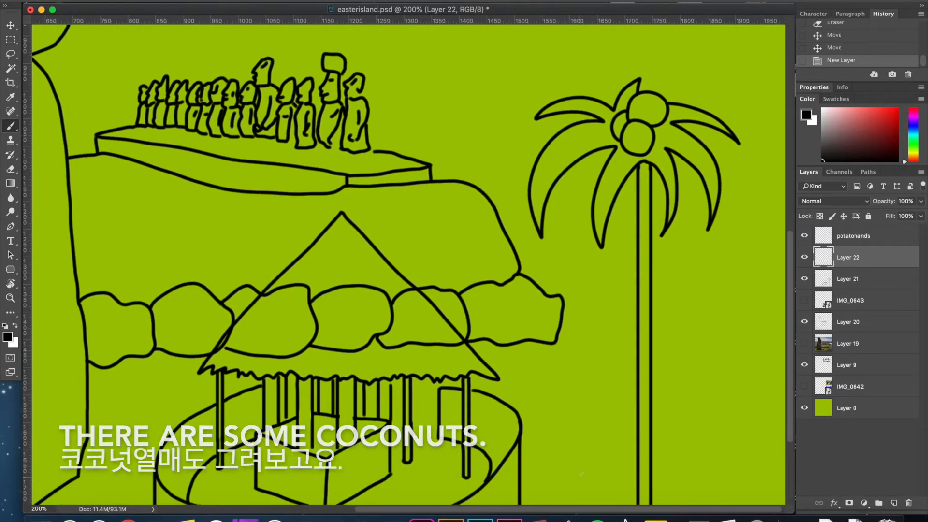
pyautogui.moveTo(848, 279); pyautogui.dragTo(552, 188)
pyautogui.click(546, 163)
pyautogui.moveTo(567, 470)
pyautogui.mouseDown()
pyautogui.moveTo(568, 56)
pyautogui.moveTo(580, 40)
pyautogui.mouseUp()
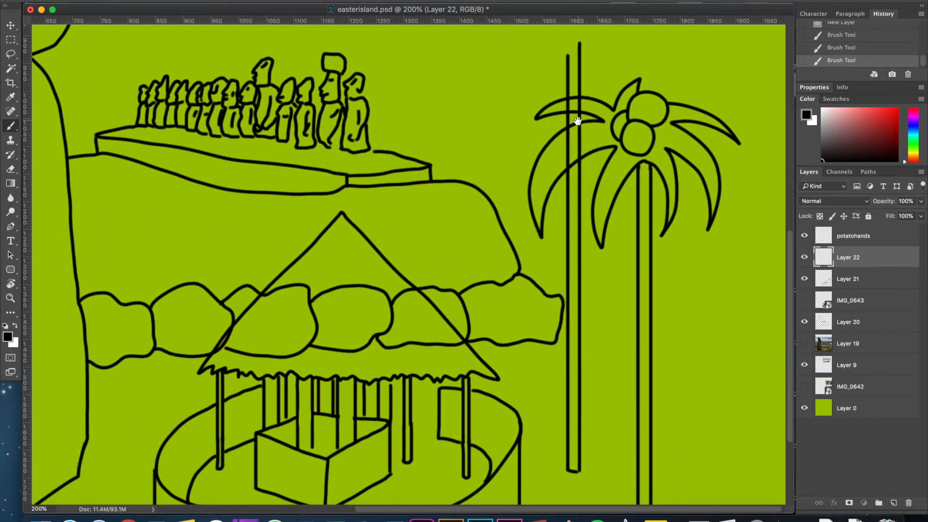
# Draw the second palm's crown of curved leaves on Layer 22, undoing and redrawing faulty leaves.
pyautogui.scroll(5, 580, 241)
pyautogui.moveTo(551, 158); pyautogui.dragTo(510, 221)
pyautogui.moveTo(604, 194); pyautogui.dragTo(599, 127)
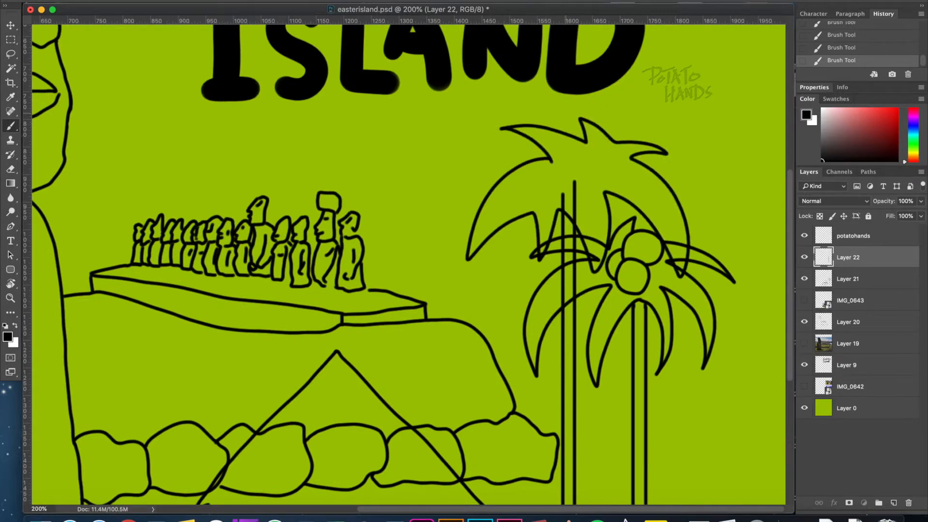
pyautogui.press('super+z')
pyautogui.press('super+z')
pyautogui.moveTo(539, 150); pyautogui.dragTo(452, 199)
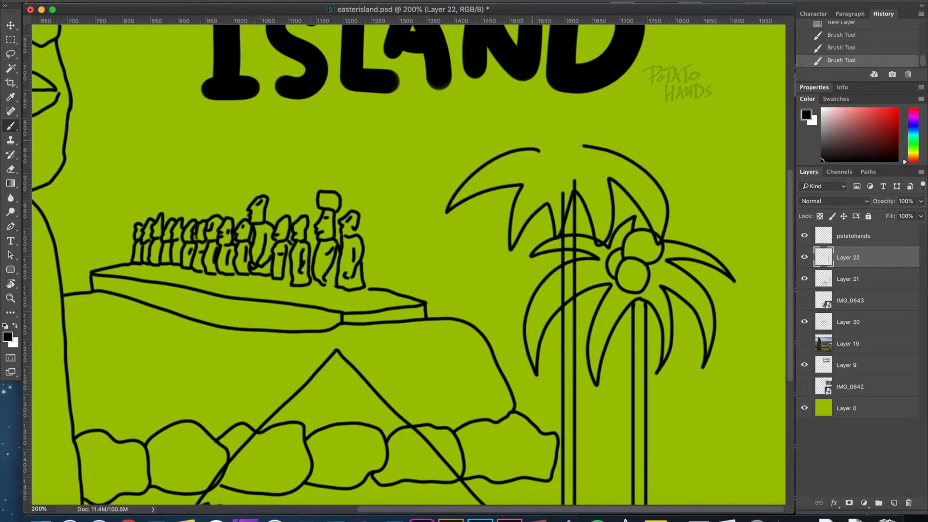
pyautogui.press('super+z')
pyautogui.press('super+z')
pyautogui.moveTo(540, 136); pyautogui.dragTo(531, 154)
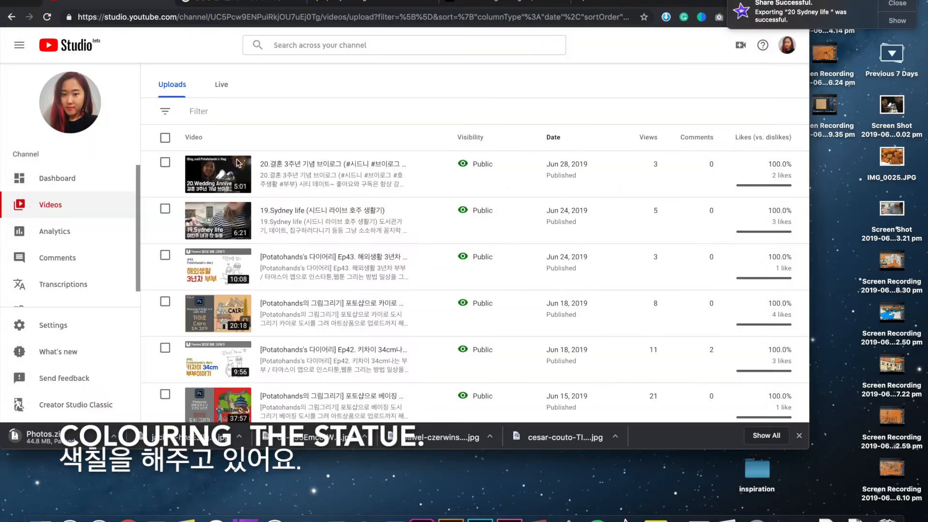
# Switch to YouTube in the browser and open the video upload page.
pyautogui.click(740, 45)
pyautogui.click(714, 68)
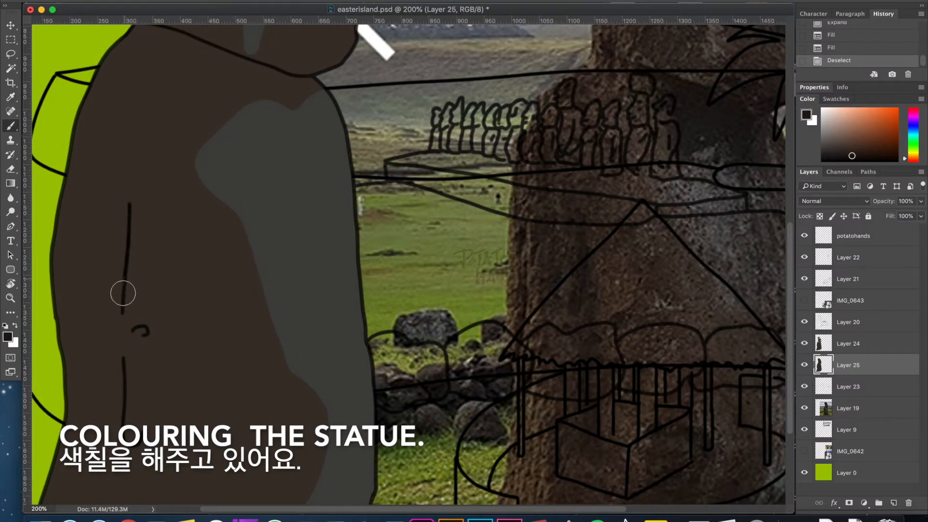
# Paint dark brown shadows along the large statue's chin and neck on Layer 24.
pyautogui.moveTo(122, 293); pyautogui.dragTo(130, 203)
pyautogui.moveTo(126, 261); pyautogui.dragTo(135, 435)
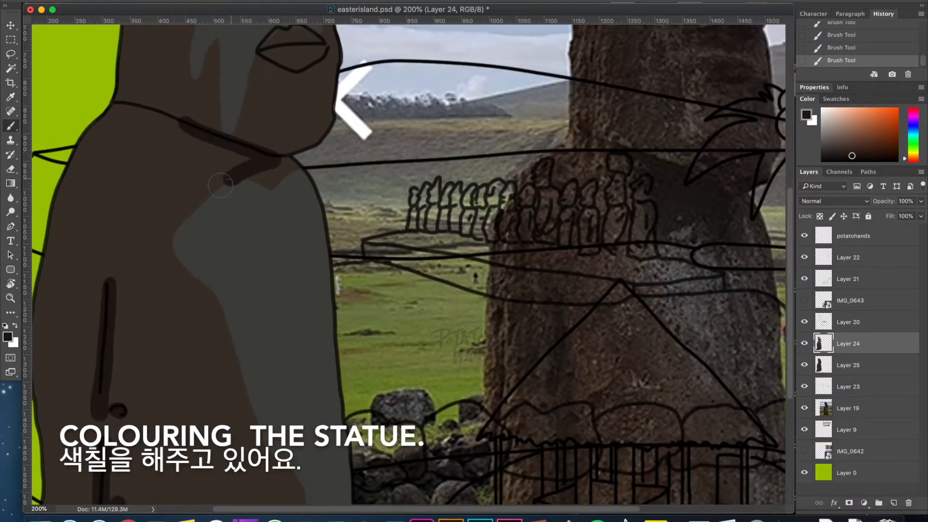
pyautogui.moveTo(221, 185)
pyautogui.mouseDown()
pyautogui.moveTo(178, 137)
pyautogui.moveTo(200, 187)
pyautogui.moveTo(262, 169)
pyautogui.mouseUp()
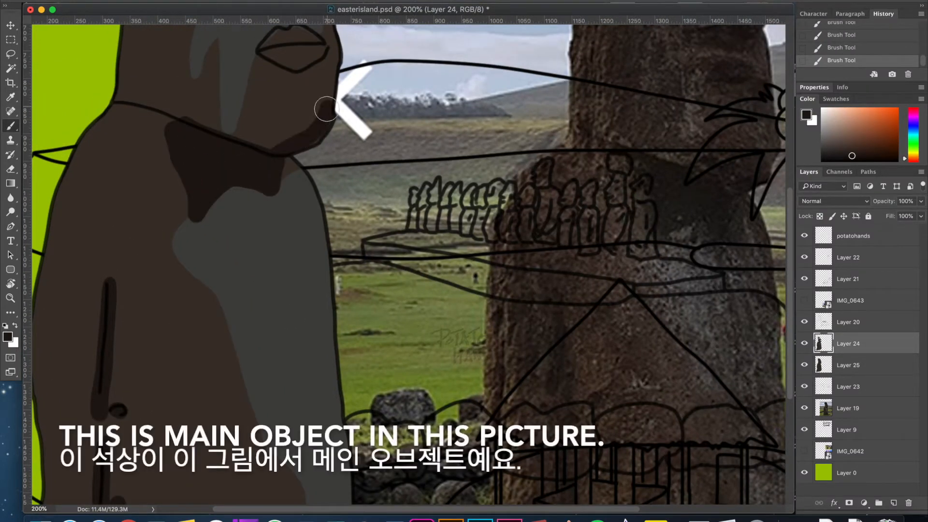
pyautogui.moveTo(175, 132); pyautogui.dragTo(269, 148)
pyautogui.moveTo(240, 236)
pyautogui.mouseDown()
pyautogui.moveTo(209, 315)
pyautogui.moveTo(234, 294)
pyautogui.mouseUp()
# Shade the facial details of the large statue with dark brown, undoing a faulty stroke.
pyautogui.press('super+equal')
pyautogui.press('super+equal')
pyautogui.moveTo(140, 170); pyautogui.dragTo(178, 213)
pyautogui.moveTo(176, 216)
pyautogui.mouseDown()
pyautogui.moveTo(333, 218)
pyautogui.moveTo(286, 238)
pyautogui.moveTo(202, 220)
pyautogui.mouseUp()
pyautogui.press('super+z')
pyautogui.moveTo(246, 174); pyautogui.dragTo(247, 184)
pyautogui.press('super+minus')
pyautogui.press('super+minus')
pyautogui.press('super+minus')
pyautogui.press('super+equal')
pyautogui.press('super+equal')
# Paint dark shadows around the large statue's arm lines and along its lower right edge.
pyautogui.moveTo(355, 212)
pyautogui.mouseDown()
pyautogui.moveTo(454, 309)
pyautogui.moveTo(640, 323)
pyautogui.mouseUp()
pyautogui.moveTo(318, 144)
pyautogui.mouseDown()
pyautogui.moveTo(230, 393)
pyautogui.moveTo(200, 390)
pyautogui.mouseUp()
pyautogui.press('super+minus')
pyautogui.press('super+equal')
pyautogui.moveTo(157, 186); pyautogui.dragTo(165, 174)
pyautogui.moveTo(159, 162); pyautogui.dragTo(174, 205)
pyautogui.moveTo(282, 183)
pyautogui.mouseDown()
pyautogui.moveTo(68, 193)
pyautogui.moveTo(236, 127)
pyautogui.mouseUp()
pyautogui.moveTo(202, 100)
pyautogui.mouseDown()
pyautogui.moveTo(207, 130)
pyautogui.moveTo(255, 209)
pyautogui.moveTo(242, 165)
pyautogui.mouseUp()
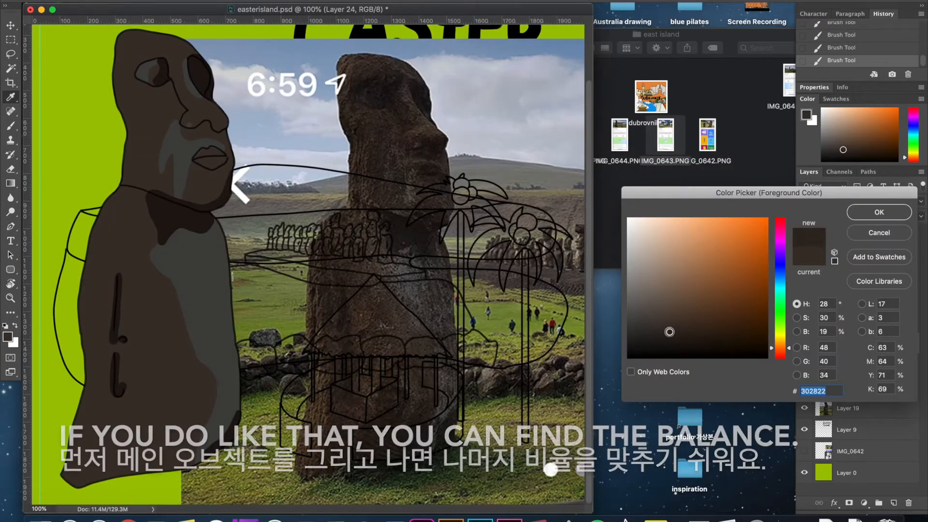
# Select the statue's head with the Magic Wand on Layer 20 and shade its left side darker, undoing a faulty stroke.
pyautogui.press('Return')
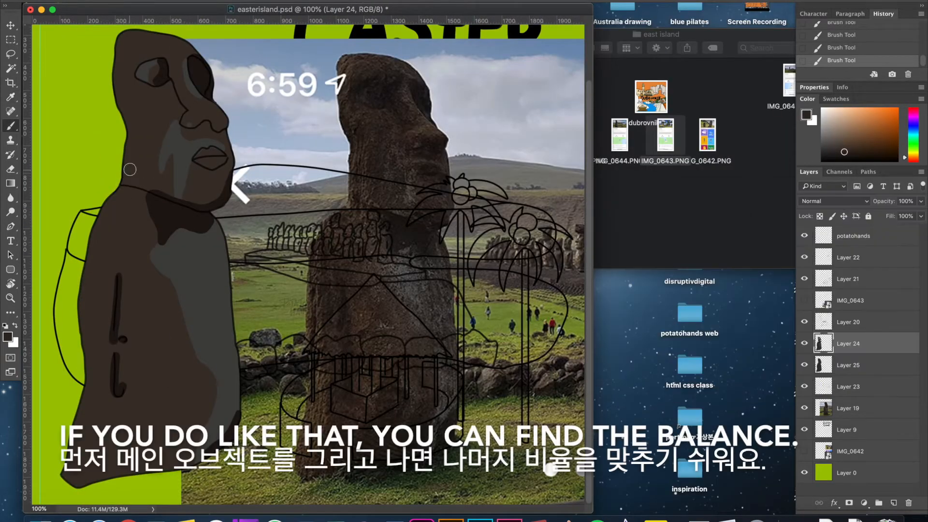
pyautogui.press('super+equal')
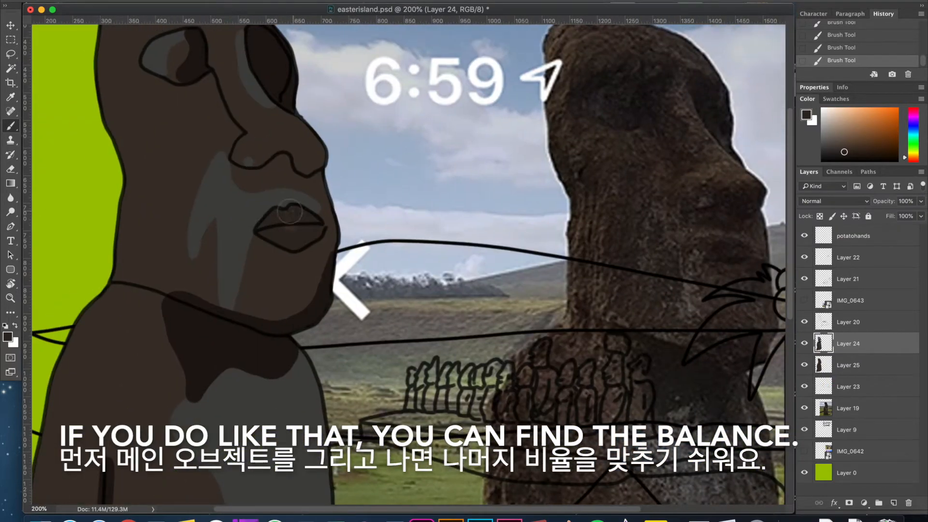
pyautogui.press('w')
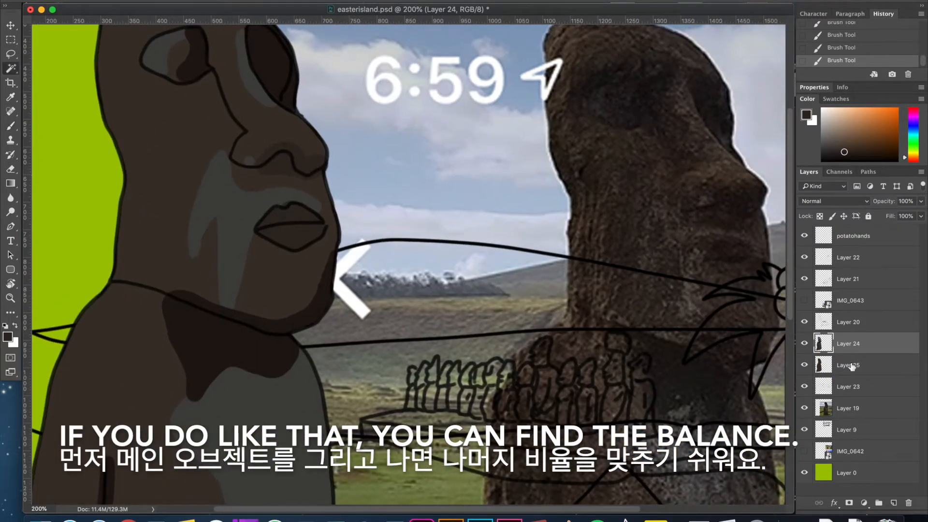
pyautogui.click(840, 323)
pyautogui.click(144, 138)
pyautogui.press('b')
pyautogui.moveTo(106, 97)
pyautogui.mouseDown()
pyautogui.moveTo(119, 257)
pyautogui.moveTo(216, 292)
pyautogui.moveTo(174, 284)
pyautogui.mouseUp()
pyautogui.press('super+z')
pyautogui.moveTo(145, 193); pyautogui.dragTo(162, 195)
pyautogui.moveTo(121, 63); pyautogui.dragTo(142, 261)
pyautogui.moveTo(141, 191); pyautogui.dragTo(97, 342)
pyautogui.moveTo(84, 140); pyautogui.dragTo(79, 177)
pyautogui.moveTo(121, 449)
pyautogui.mouseDown()
pyautogui.moveTo(192, 165)
pyautogui.moveTo(83, 404)
pyautogui.mouseUp()
# Select the statue's body with the Magic Wand and shade its left edge, arm surroundings and belly darker.
pyautogui.press('w')
pyautogui.click(197, 279)
pyautogui.press('b')
pyautogui.moveTo(120, 234); pyautogui.dragTo(154, 48)
pyautogui.moveTo(133, 141)
pyautogui.mouseDown()
pyautogui.moveTo(136, 332)
pyautogui.moveTo(105, 462)
pyautogui.mouseUp()
pyautogui.moveTo(219, 302); pyautogui.dragTo(196, 73)
pyautogui.moveTo(271, 155); pyautogui.dragTo(223, 150)
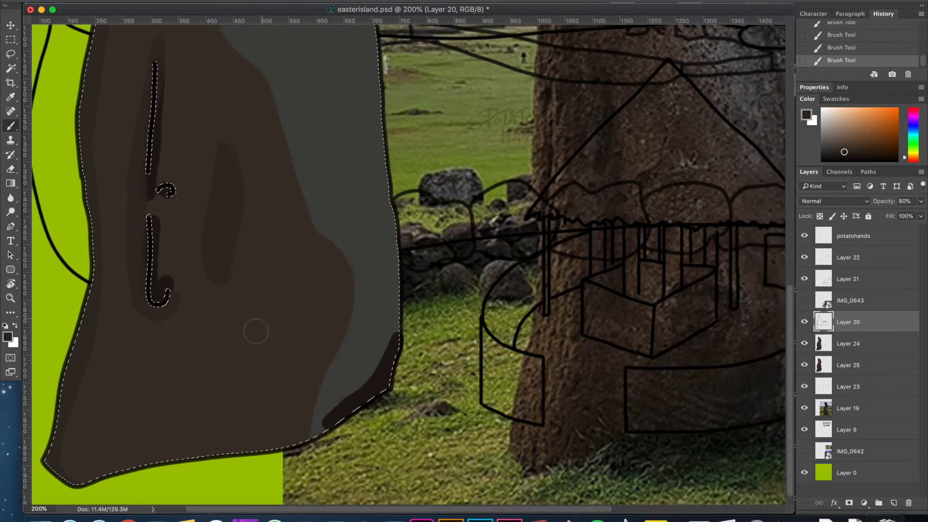
# Dot dark stone speckles over the large statue's face and body with the Brush, and clear the body selection.
pyautogui.press('super+minus')
pyautogui.press('super+minus')
pyautogui.press('super+minus')
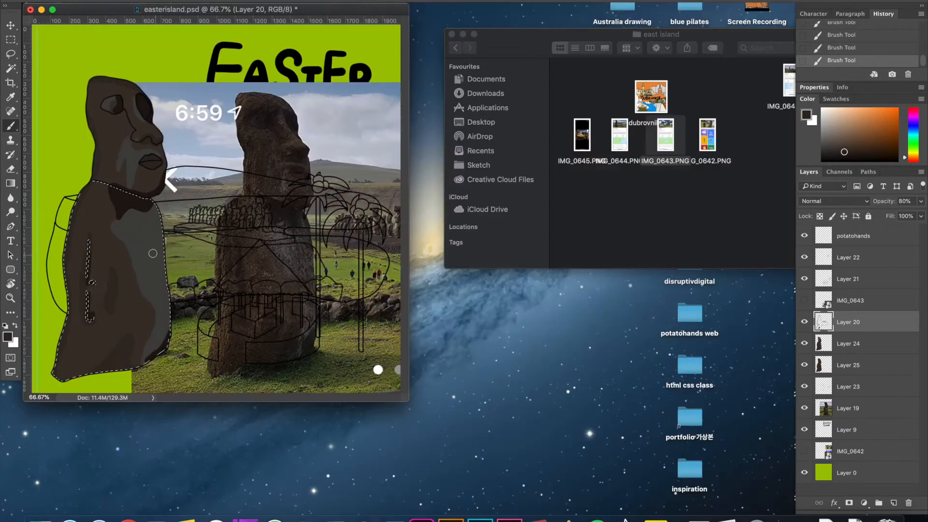
pyautogui.click(165, 331)
pyautogui.press('m')
pyautogui.click(139, 191)
pyautogui.press('b')
pyautogui.click(133, 168)
pyautogui.press('super+plus')
pyautogui.press('super+plus')
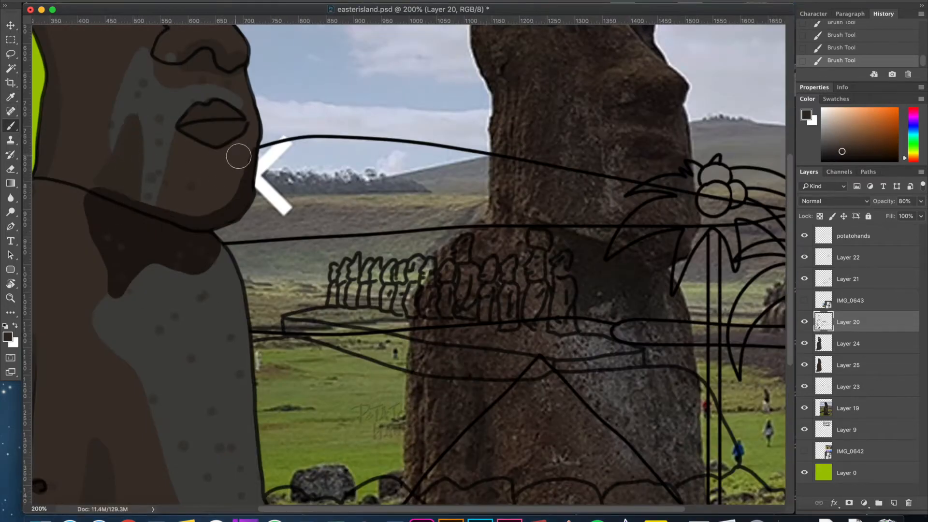
# Hide the reference photo on Layer 19 and save the document.
pyautogui.press('super+minus')
pyautogui.press('super+minus')
pyautogui.click(805, 409)
pyautogui.press('super+plus')
pyautogui.press('super+plus')
pyautogui.press('super+plus')
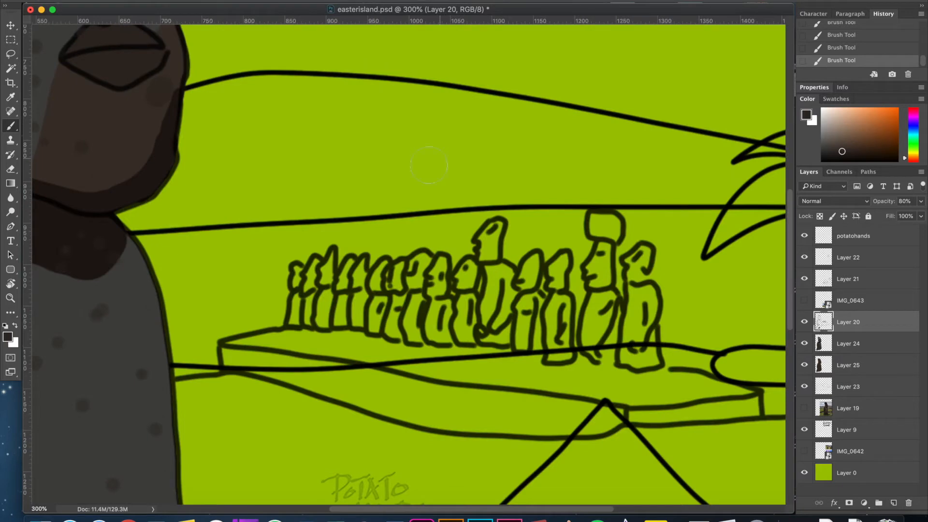
pyautogui.press('super+s')
# Darken the line art on Layer 20 with Hue/Saturation and set the layer's opacity to 100%.
pyautogui.moveTo(460, 340); pyautogui.dragTo(464, 315)
pyautogui.press('super+plus')
pyautogui.moveTo(610, 401); pyautogui.dragTo(595, 373)
pyautogui.click(869, 306)
pyautogui.click(849, 284)
pyautogui.click(845, 315)
pyautogui.press('super+u')
pyautogui.moveTo(139, 368); pyautogui.dragTo(82, 367)
pyautogui.click(260, 263)
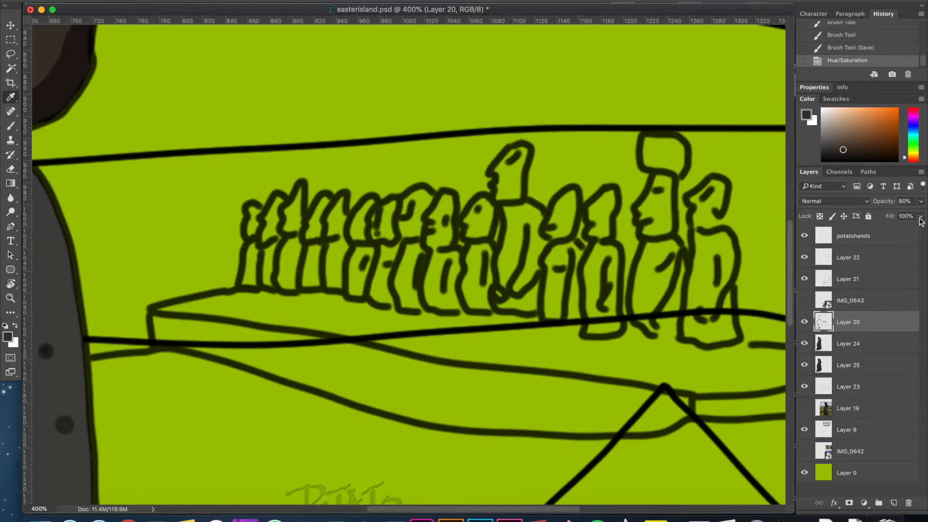
pyautogui.press('0')
# Merge Layer 24 and Layer 25 into one colour layer.
pyautogui.press('m')
pyautogui.click(865, 343)
pyautogui.keyDown('shift'); pyautogui.click(866, 363); pyautogui.keyUp('shift')
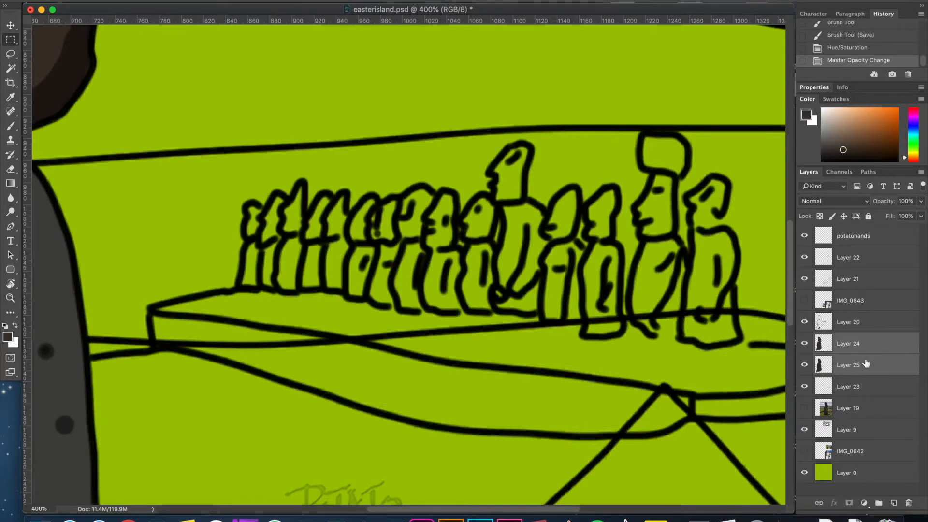
pyautogui.press('super+e')
# Sample the large statue's dark brown and fill the smallest statues at the far end of the row on Layer 24.
pyautogui.press('i')
pyautogui.press('super+equal')
pyautogui.press('b')
pyautogui.moveTo(211, 223)
pyautogui.mouseDown()
pyautogui.moveTo(209, 277)
pyautogui.moveTo(219, 284)
pyautogui.moveTo(327, 289)
pyautogui.moveTo(260, 283)
pyautogui.moveTo(259, 201)
pyautogui.mouseUp()
pyautogui.moveTo(273, 169)
pyautogui.mouseDown()
pyautogui.moveTo(268, 264)
pyautogui.moveTo(252, 286)
pyautogui.moveTo(247, 182)
pyautogui.mouseUp()
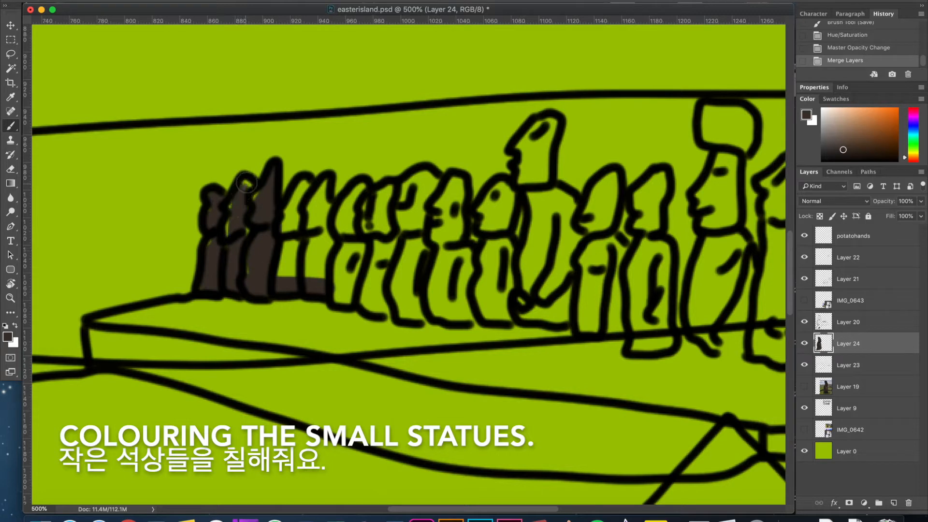
pyautogui.moveTo(304, 176)
pyautogui.mouseDown()
pyautogui.moveTo(281, 235)
pyautogui.moveTo(278, 280)
pyautogui.moveTo(336, 280)
pyautogui.moveTo(360, 264)
pyautogui.moveTo(362, 240)
pyautogui.moveTo(334, 222)
pyautogui.moveTo(321, 183)
pyautogui.moveTo(310, 247)
pyautogui.mouseUp()
pyautogui.moveTo(338, 300)
pyautogui.mouseDown()
pyautogui.moveTo(375, 301)
pyautogui.moveTo(389, 231)
pyautogui.moveTo(383, 192)
pyautogui.moveTo(378, 289)
pyautogui.mouseUp()
pyautogui.moveTo(364, 190)
pyautogui.mouseDown()
pyautogui.moveTo(345, 232)
pyautogui.moveTo(425, 183)
pyautogui.moveTo(394, 237)
pyautogui.moveTo(401, 290)
pyautogui.moveTo(428, 313)
pyautogui.moveTo(502, 312)
pyautogui.moveTo(496, 220)
pyautogui.mouseUp()
pyautogui.moveTo(407, 260)
pyautogui.mouseDown()
pyautogui.moveTo(409, 283)
pyautogui.moveTo(409, 255)
pyautogui.mouseUp()
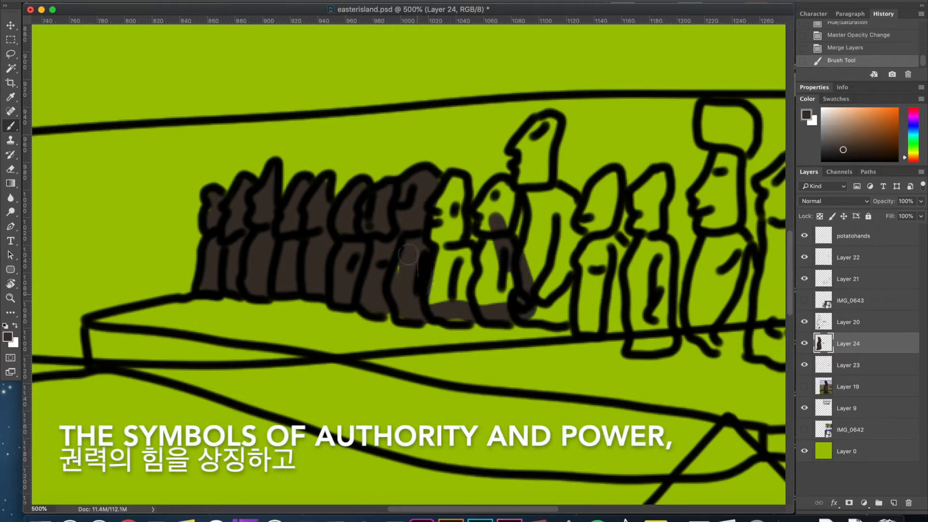
# Fill the middle statues of the row, including the tall one, with the same dark brown.
pyautogui.moveTo(464, 315)
pyautogui.mouseDown()
pyautogui.moveTo(458, 180)
pyautogui.moveTo(426, 250)
pyautogui.moveTo(454, 197)
pyautogui.moveTo(460, 284)
pyautogui.moveTo(451, 185)
pyautogui.moveTo(456, 299)
pyautogui.moveTo(507, 198)
pyautogui.mouseUp()
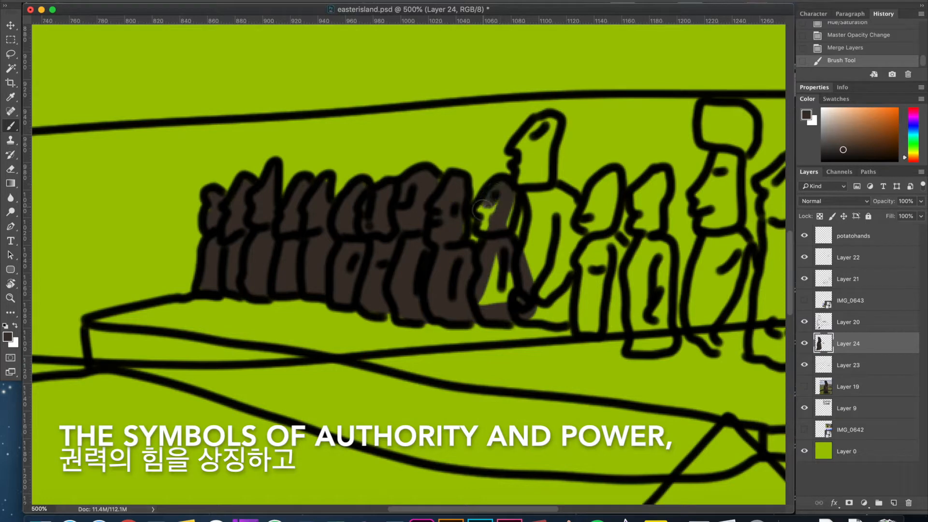
pyautogui.moveTo(495, 249); pyautogui.dragTo(496, 239)
pyautogui.moveTo(495, 261)
pyautogui.mouseDown()
pyautogui.moveTo(496, 282)
pyautogui.moveTo(527, 297)
pyautogui.mouseUp()
pyautogui.moveTo(526, 143)
pyautogui.mouseDown()
pyautogui.moveTo(552, 122)
pyautogui.moveTo(546, 209)
pyautogui.moveTo(532, 196)
pyautogui.moveTo(520, 142)
pyautogui.mouseUp()
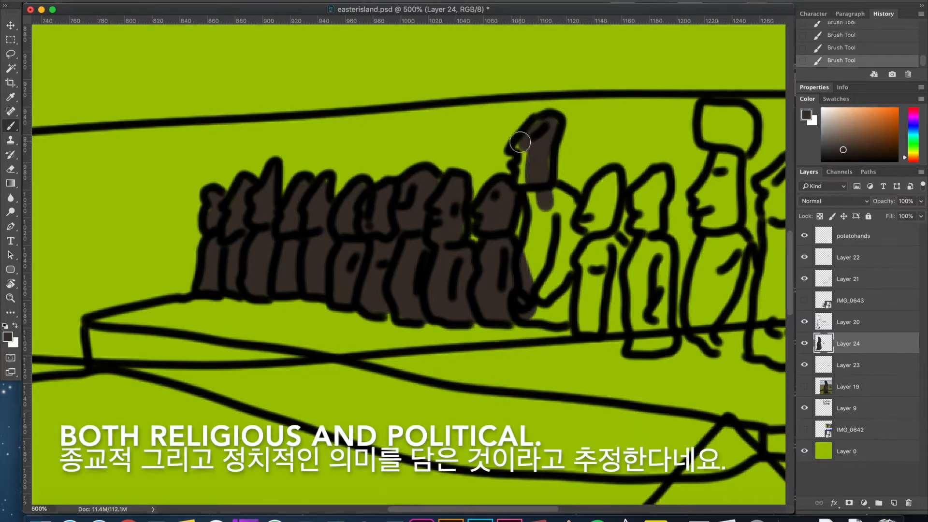
pyautogui.moveTo(539, 212)
pyautogui.mouseDown()
pyautogui.moveTo(527, 314)
pyautogui.moveTo(575, 300)
pyautogui.moveTo(546, 217)
pyautogui.moveTo(532, 274)
pyautogui.mouseUp()
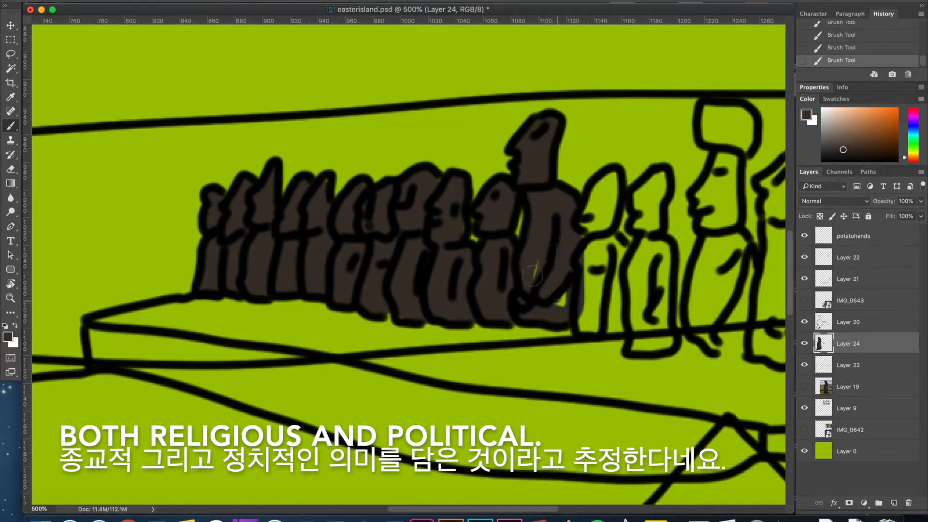
pyautogui.moveTo(590, 231)
pyautogui.mouseDown()
pyautogui.moveTo(615, 177)
pyautogui.moveTo(584, 225)
pyautogui.moveTo(611, 199)
pyautogui.moveTo(588, 262)
pyautogui.moveTo(596, 312)
pyautogui.moveTo(582, 298)
pyautogui.moveTo(580, 331)
pyautogui.mouseUp()
pyautogui.moveTo(619, 257)
pyautogui.mouseDown()
pyautogui.moveTo(628, 295)
pyautogui.moveTo(602, 304)
pyautogui.mouseUp()
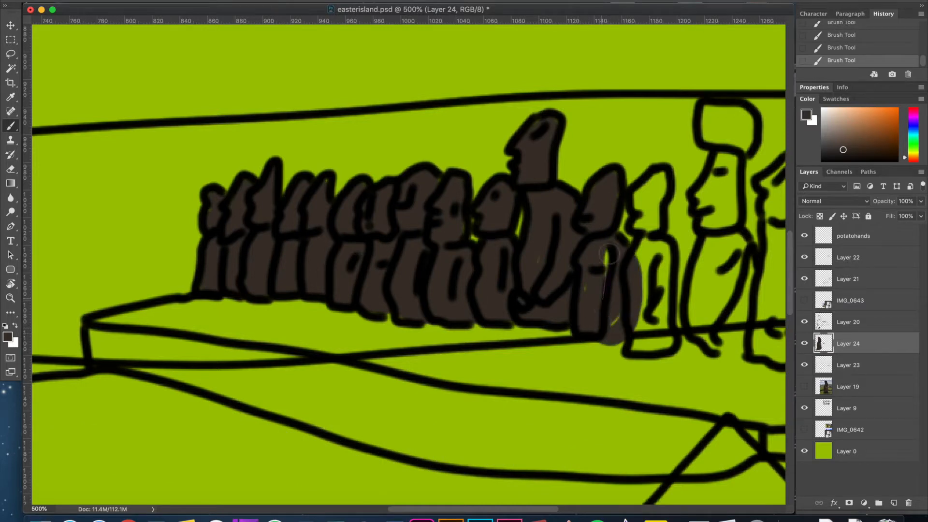
# Fill the remaining near-end statues with dark brown, including the one wearing the topknot.
pyautogui.hscroll(5, 505, 251)
pyautogui.scroll(-1, 505, 251)
pyautogui.moveTo(546, 152)
pyautogui.mouseDown()
pyautogui.moveTo(524, 176)
pyautogui.moveTo(547, 158)
pyautogui.moveTo(523, 203)
pyautogui.moveTo(541, 182)
pyautogui.moveTo(533, 275)
pyautogui.mouseUp()
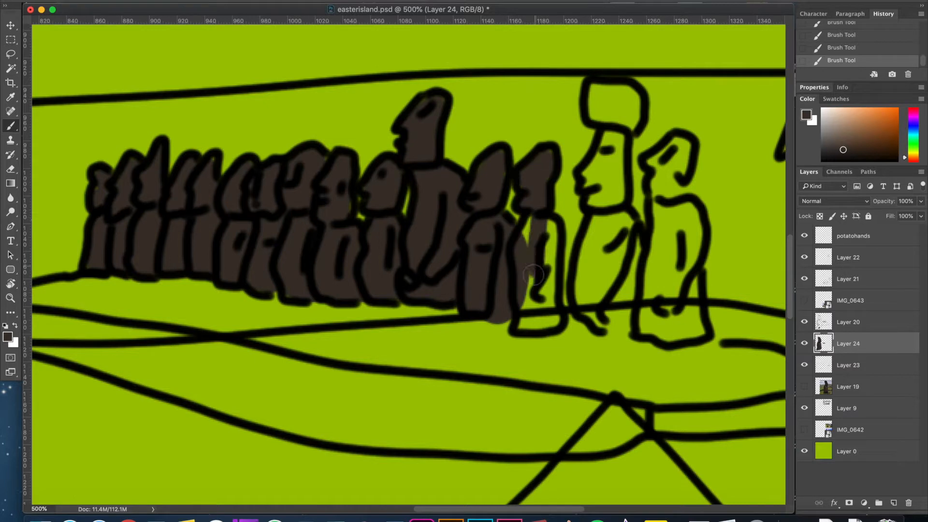
pyautogui.moveTo(552, 320); pyautogui.dragTo(547, 223)
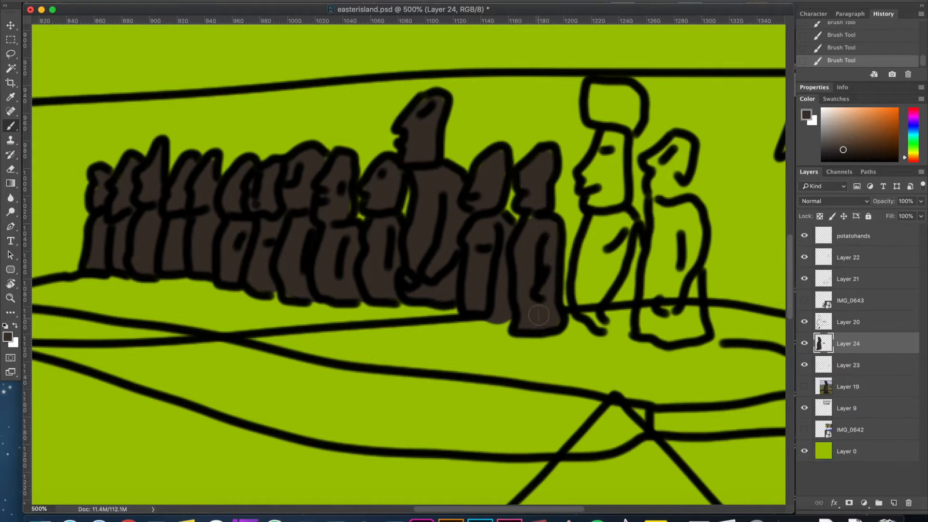
pyautogui.hscroll(5, 538, 315)
pyautogui.scroll(2, 537, 315)
pyautogui.moveTo(451, 127)
pyautogui.mouseDown()
pyautogui.moveTo(453, 139)
pyautogui.moveTo(481, 138)
pyautogui.moveTo(464, 155)
pyautogui.moveTo(459, 203)
pyautogui.moveTo(445, 209)
pyautogui.moveTo(476, 246)
pyautogui.moveTo(476, 318)
pyautogui.mouseUp()
pyautogui.moveTo(444, 268)
pyautogui.mouseDown()
pyautogui.moveTo(459, 256)
pyautogui.moveTo(440, 330)
pyautogui.moveTo(455, 249)
pyautogui.mouseUp()
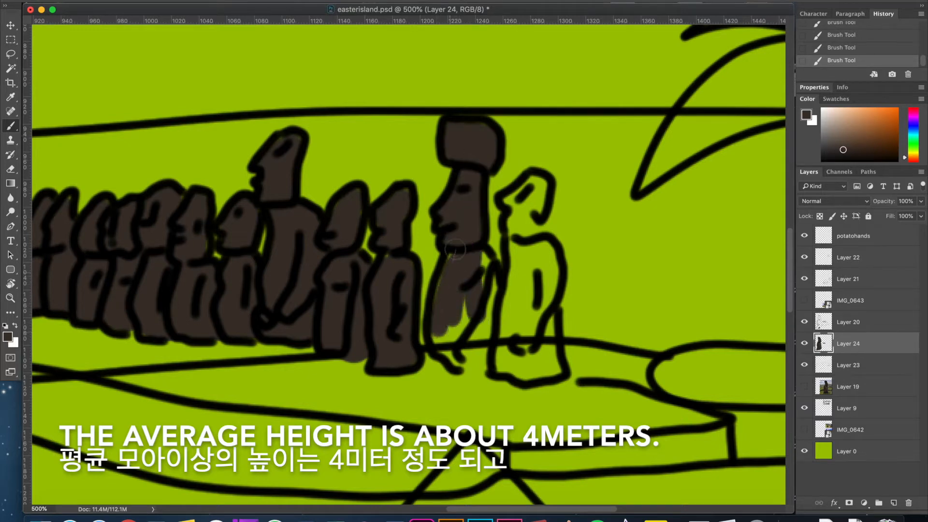
pyautogui.moveTo(453, 363)
pyautogui.mouseDown()
pyautogui.moveTo(489, 367)
pyautogui.moveTo(499, 295)
pyautogui.moveTo(470, 247)
pyautogui.moveTo(467, 331)
pyautogui.moveTo(475, 294)
pyautogui.mouseUp()
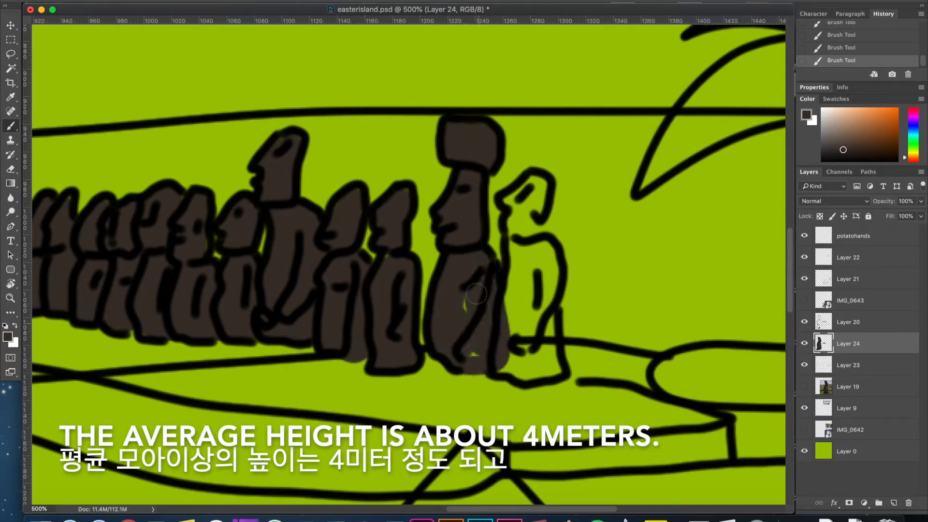
pyautogui.moveTo(501, 359)
pyautogui.mouseDown()
pyautogui.moveTo(512, 367)
pyautogui.moveTo(556, 363)
pyautogui.moveTo(535, 179)
pyautogui.moveTo(514, 338)
pyautogui.moveTo(546, 327)
pyautogui.mouseUp()
# Sample black and cover the small gap in the black shadow on the large statue's jaw.
pyautogui.press('super+minus')
pyautogui.press('super+minus')
pyautogui.press('super+minus')
pyautogui.press('super+minus')
pyautogui.press('super+minus')
pyautogui.press('super+plus')
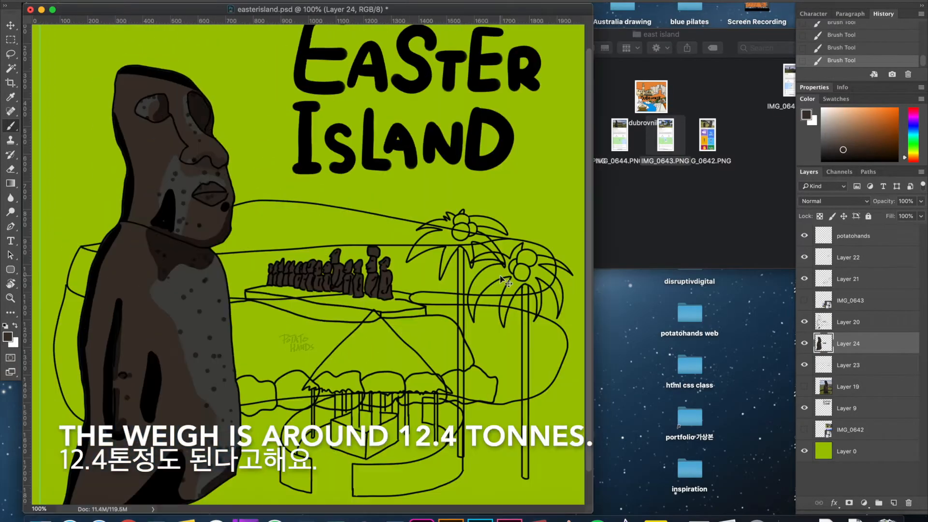
pyautogui.press('super+plus')
pyautogui.press('super+plus')
pyautogui.moveTo(377, 298); pyautogui.dragTo(631, 394)
pyautogui.press('i')
pyautogui.click(246, 204)
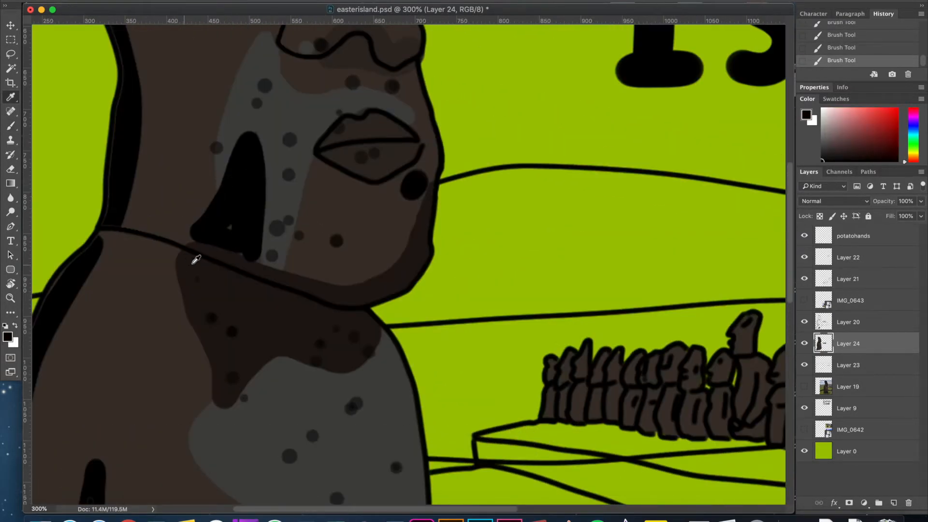
pyautogui.press('b')
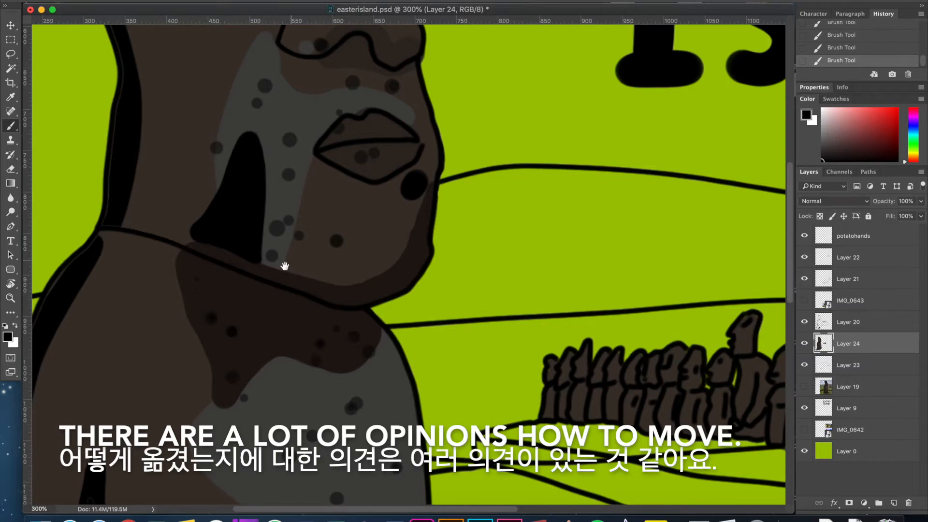
# Sample a darker tone from the large statue's face and brush subtle shading onto the row of small statues.
pyautogui.moveTo(285, 266); pyautogui.dragTo(187, 229)
pyautogui.click(319, 120)
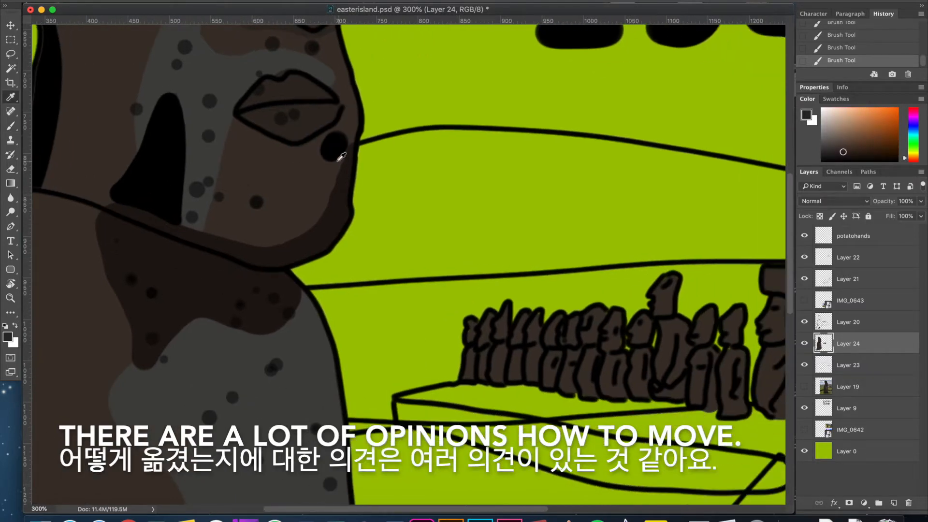
pyautogui.press('b')
pyautogui.press('super+plus')
pyautogui.moveTo(425, 357); pyautogui.dragTo(203, 226)
pyautogui.moveTo(326, 299)
pyautogui.mouseDown()
pyautogui.moveTo(315, 242)
pyautogui.moveTo(356, 356)
pyautogui.moveTo(419, 447)
pyautogui.mouseUp()
pyautogui.moveTo(230, 263); pyautogui.dragTo(176, 201)
pyautogui.moveTo(354, 296); pyautogui.dragTo(389, 305)
pyautogui.moveTo(358, 279); pyautogui.dragTo(359, 298)
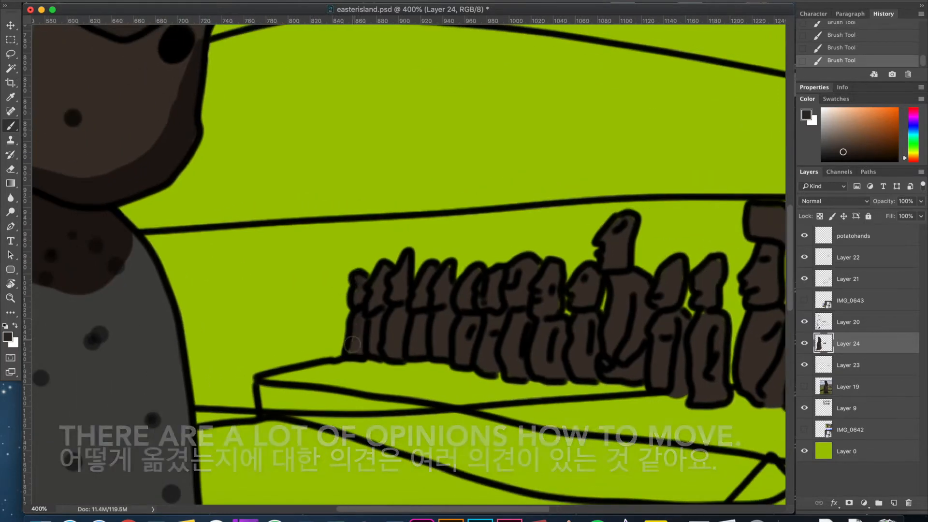
pyautogui.moveTo(510, 296); pyautogui.dragTo(208, 218)
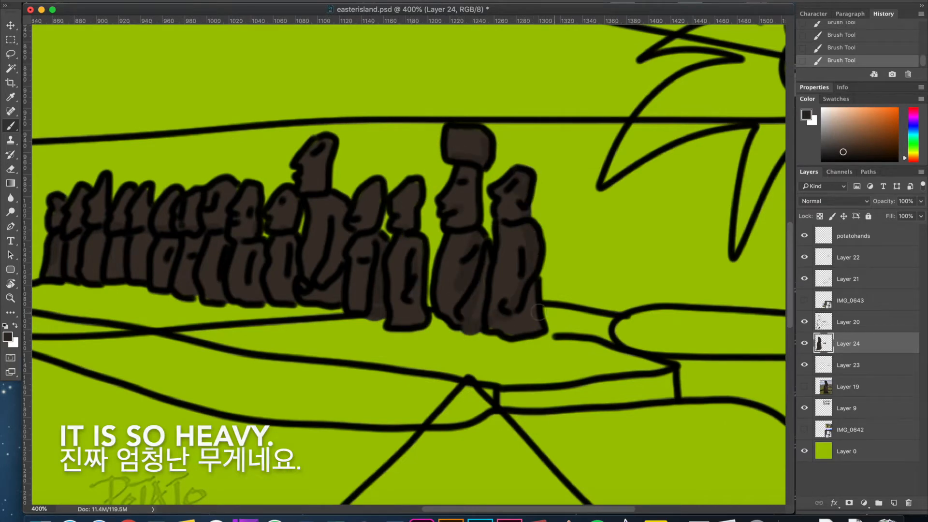
# Load Layer 24's contents as a selection, fill it with the background green to check the layers, and deselect.
pyautogui.press('super+minus')
pyautogui.press('super+minus')
pyautogui.press('super+minus')
pyautogui.press('super+minus')
pyautogui.press('super+minus')
pyautogui.press('super+plus')
pyautogui.press('super+plus')
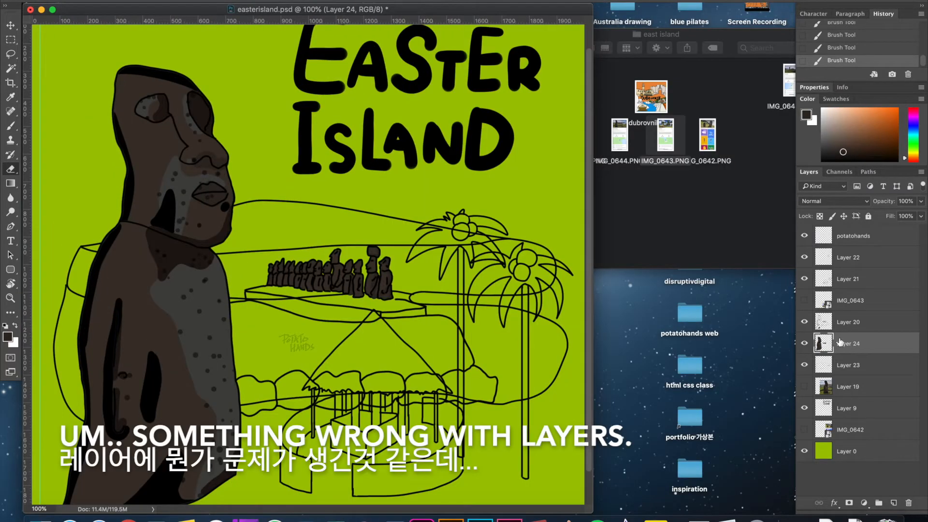
pyautogui.keyDown('super'); pyautogui.click(820, 346); pyautogui.keyUp('super')
pyautogui.click(503, 175)
pyautogui.press('super+BackSpace')
pyautogui.press('super+z')
pyautogui.hotkey('alt', 'BackSpace')
pyautogui.click(806, 323)
pyautogui.click(804, 322)
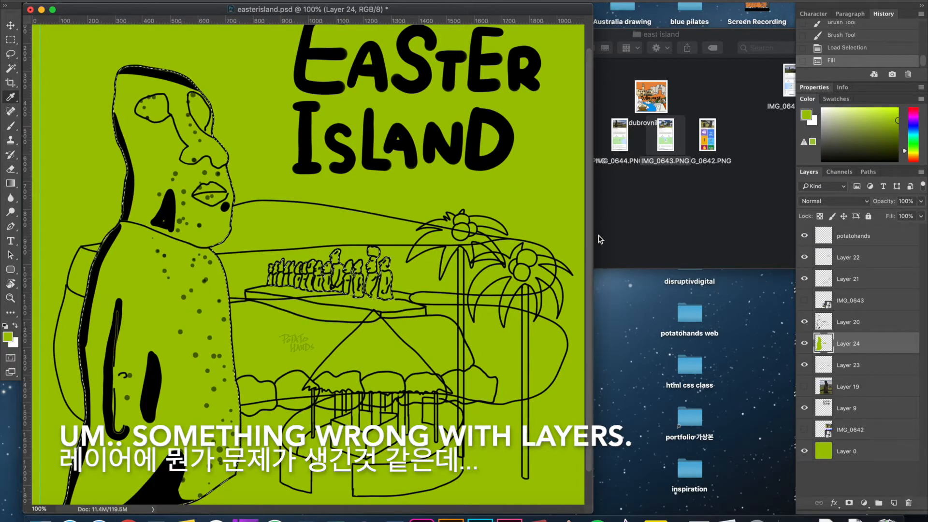
pyautogui.click(12, 41)
pyautogui.press('super+d')
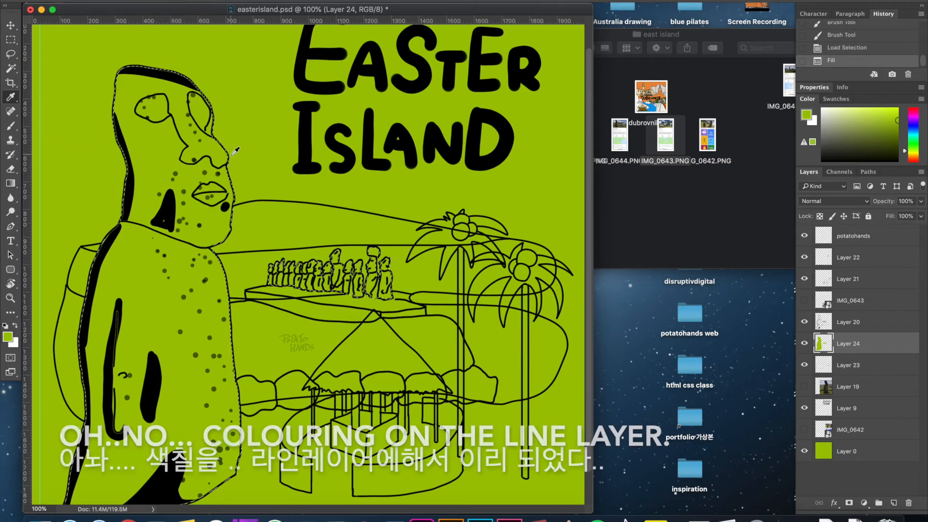
# Examine the outlines, shadows and speckles around the large statue's face on the line layer.
pyautogui.press('super+plus')
pyautogui.press('super+plus')
pyautogui.press('super+plus')
pyautogui.moveTo(262, 198); pyautogui.dragTo(654, 375)
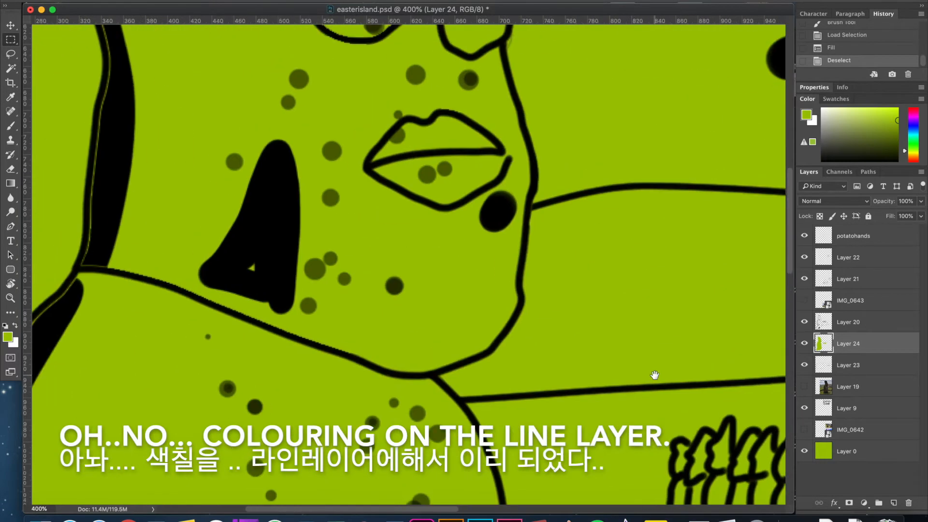
pyautogui.press('super+minus')
pyautogui.press('super+minus')
pyautogui.press('super+minus')
pyautogui.press('super+plus')
pyautogui.press('super+minus')
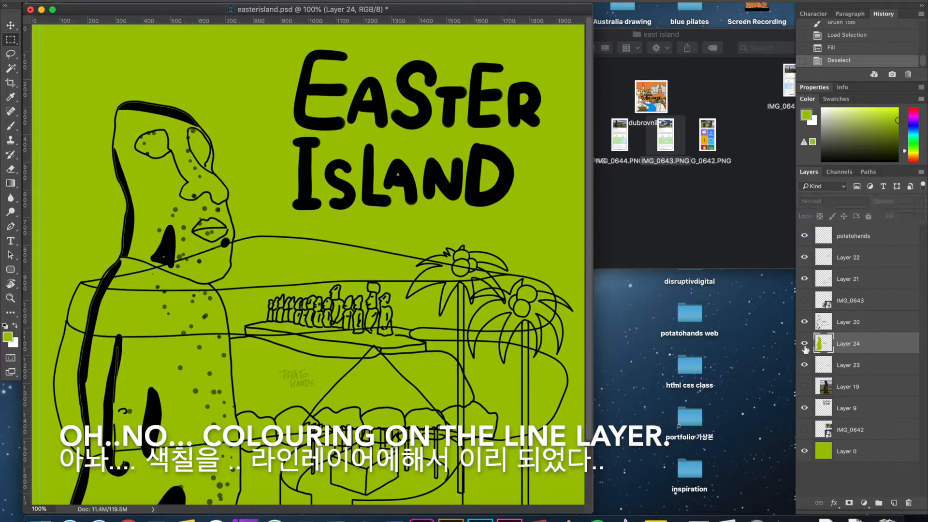
# Try white and green fills on Layer 24's selected areas, and undo the test fills.
pyautogui.press('super+z')
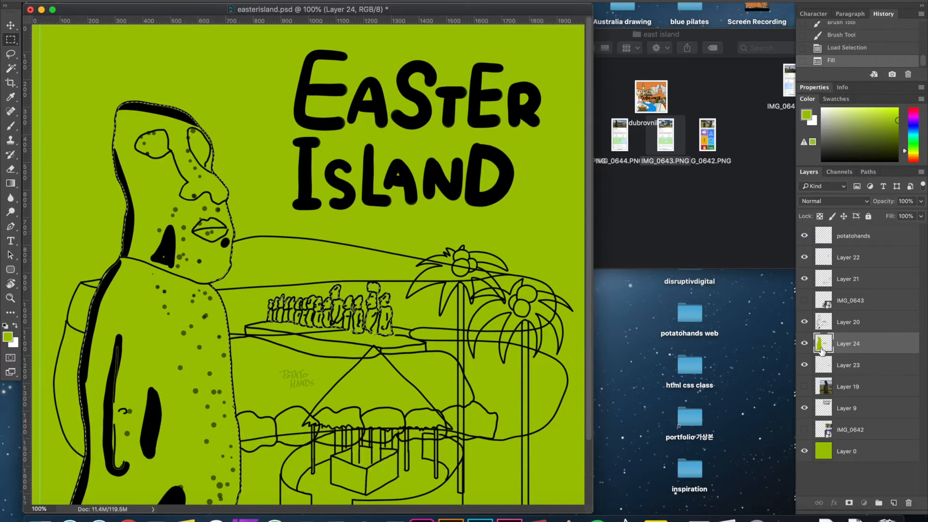
pyautogui.doubleClick(821, 352)
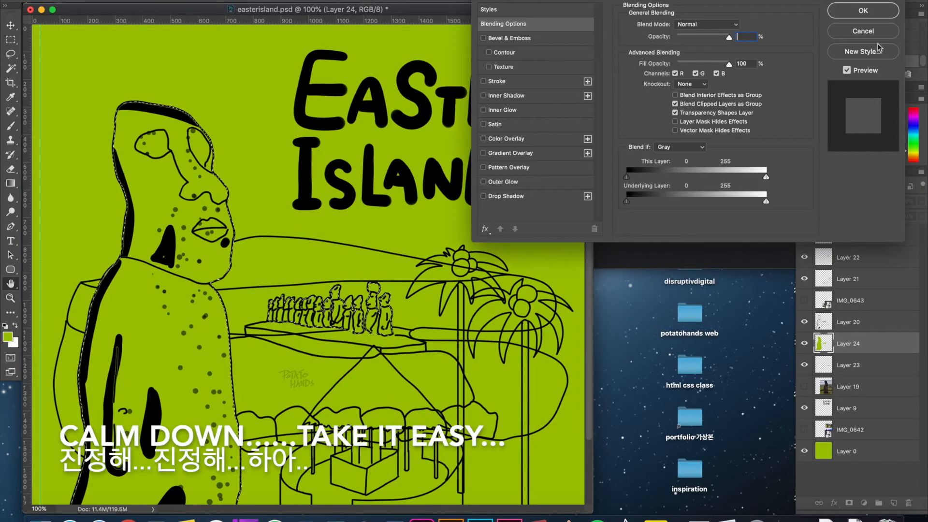
pyautogui.click(879, 34)
pyautogui.click(552, 162)
pyautogui.press('super+BackSpace')
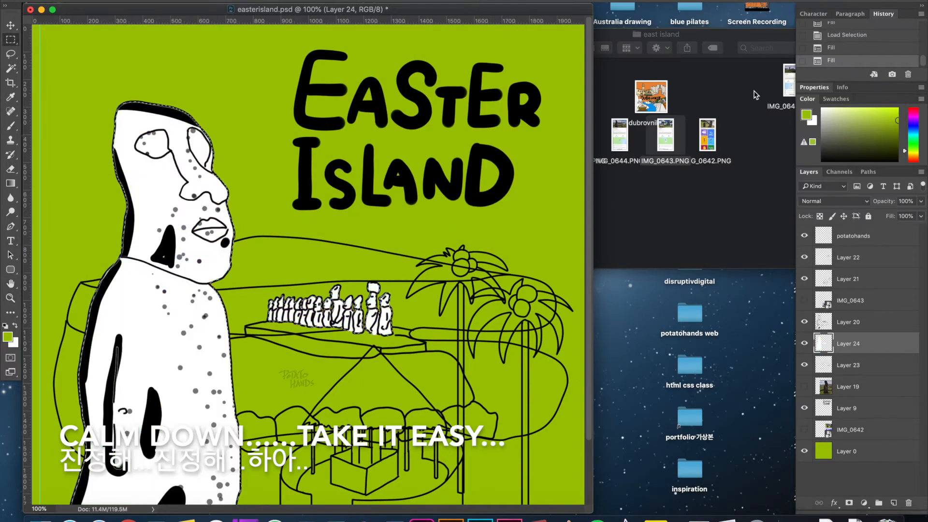
pyautogui.hotkey('alt', 'BackSpace')
pyautogui.press('super+BackSpace')
pyautogui.press('alt+super+z')
pyautogui.press('alt+super+z')
pyautogui.press('alt+super+z')
pyautogui.press('alt+super+z')
pyautogui.press('alt+super+z')
pyautogui.press('alt+super+z')
pyautogui.press('alt+super+z')
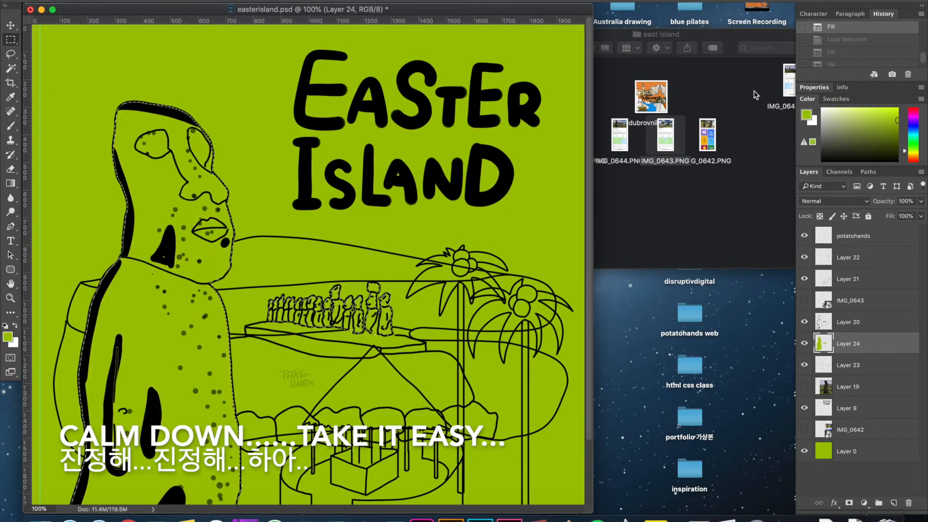
# Hide the colouring on Layer 24 so the large statue's line art can be reworked.
pyautogui.scroll(-3, 124, 117)
pyautogui.press('super+plus')
pyautogui.press('super+plus')
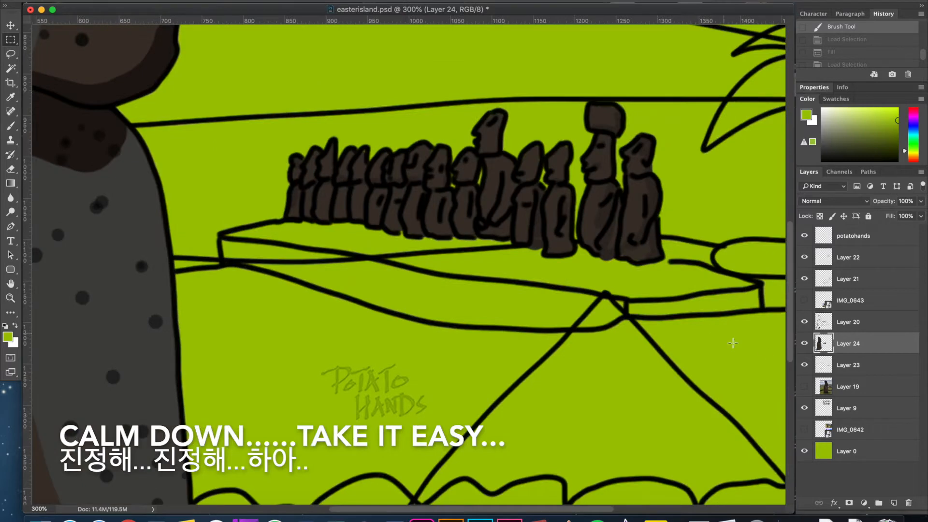
pyautogui.click(804, 344)
pyautogui.moveTo(252, 326); pyautogui.dragTo(283, 289)
pyautogui.hscroll(-10, 453, 256)
pyautogui.scroll(-5, 453, 242)
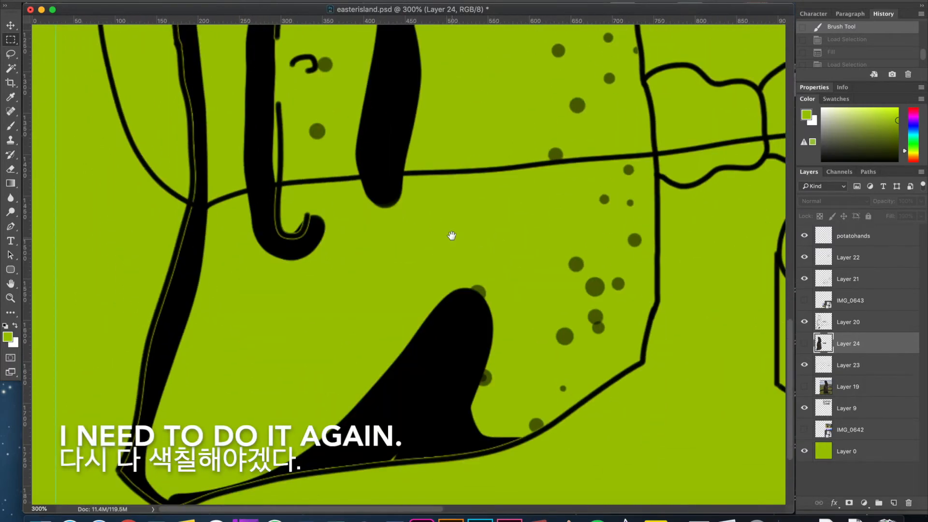
# Try to isolate the large statue's black shadows on Layer 20 with the Magic Wand for deletion.
pyautogui.press('w')
pyautogui.click(453, 343)
pyautogui.press('super+z')
pyautogui.click(843, 329)
pyautogui.press('Delete')
pyautogui.press('super+z')
pyautogui.click(478, 327)
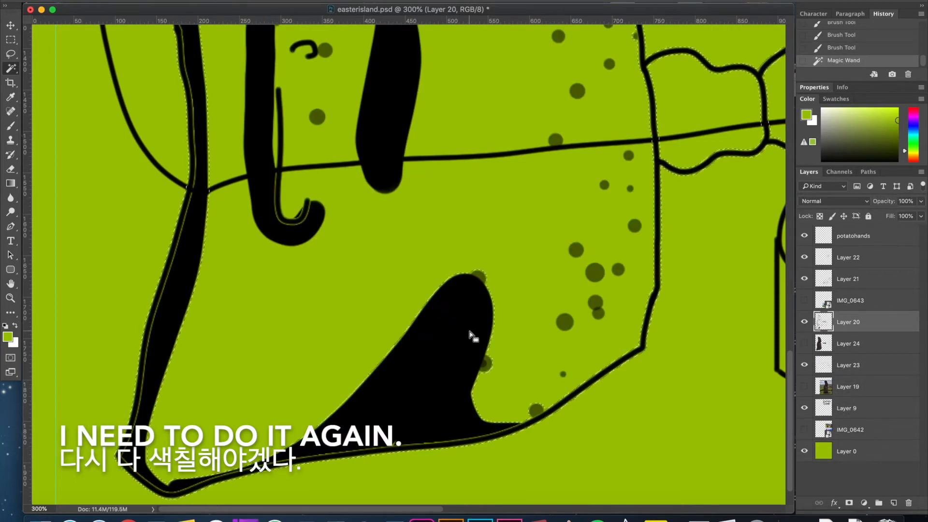
pyautogui.click(195, 307)
pyautogui.click(173, 302)
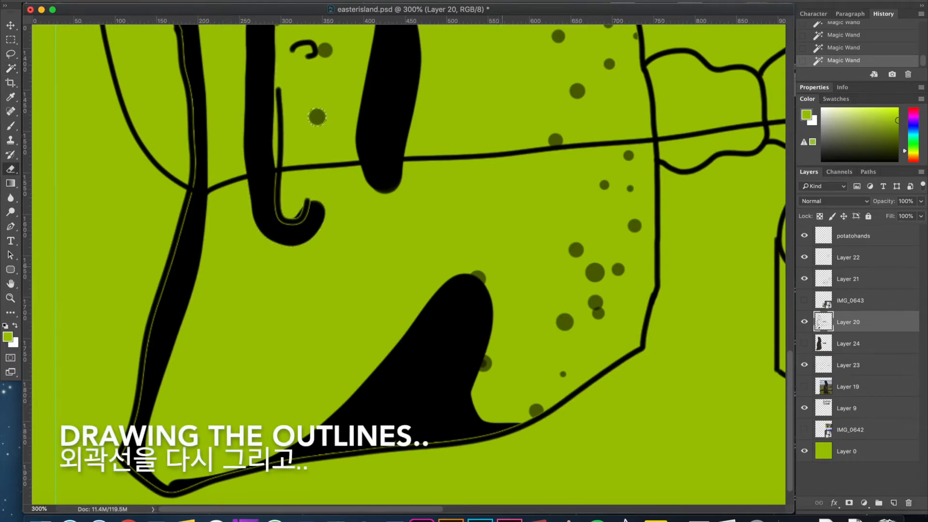
# Erase the black shadow shape above the large statue's base line on Layer 20.
pyautogui.moveTo(481, 263)
pyautogui.mouseDown()
pyautogui.moveTo(336, 345)
pyautogui.moveTo(331, 358)
pyautogui.mouseUp()
pyautogui.moveTo(478, 325); pyautogui.dragTo(329, 361)
pyautogui.moveTo(519, 337); pyautogui.dragTo(288, 415)
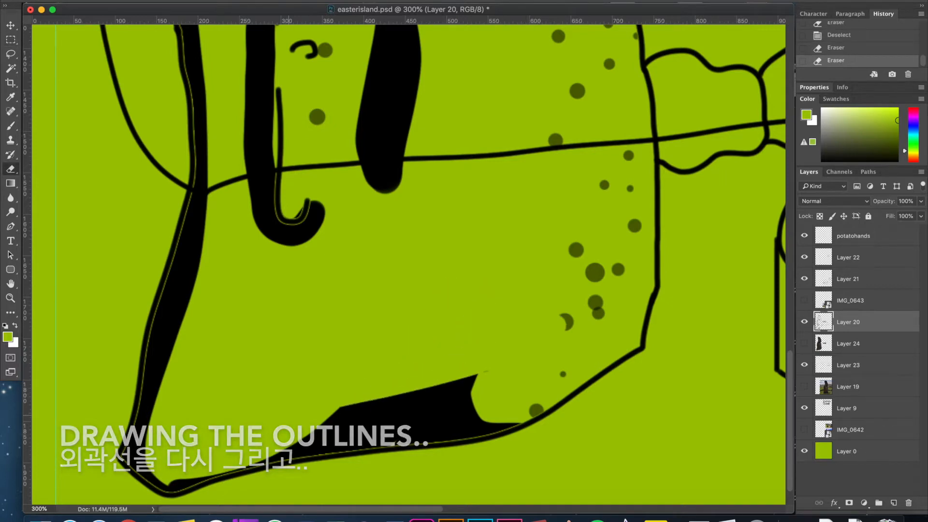
pyautogui.moveTo(476, 382); pyautogui.dragTo(339, 416)
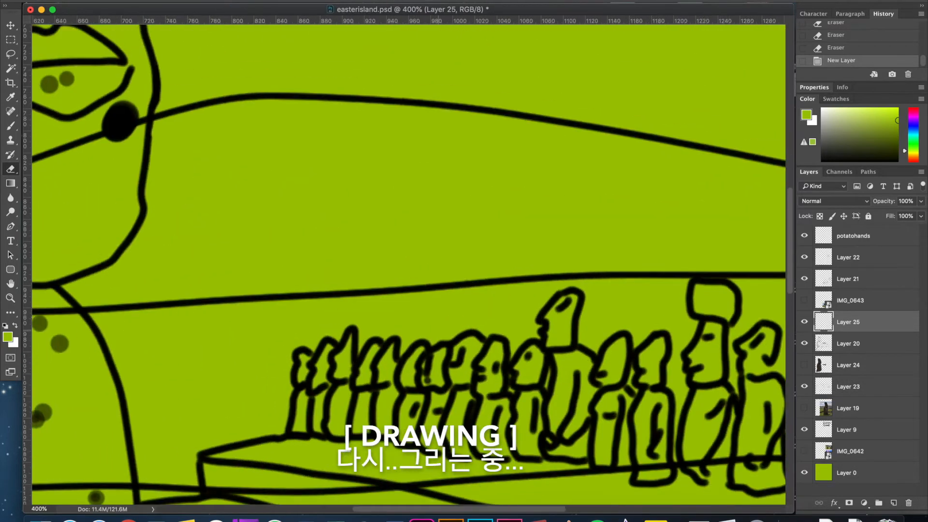
# Retrace the large statue's eyes and nose in black with the Brush on Layer 25.
pyautogui.hscroll(-12, 438, 330)
pyautogui.scroll(5, 438, 330)
pyautogui.press('d')
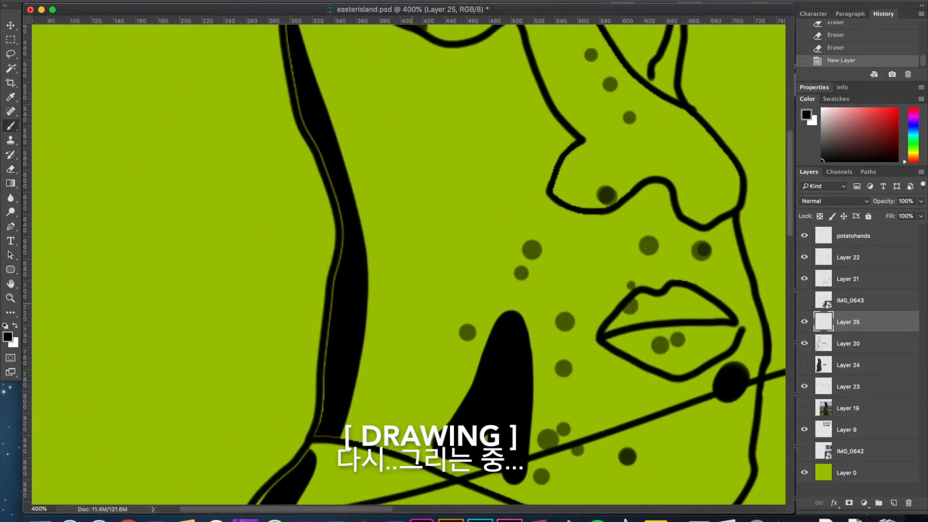
pyautogui.press('super+plus')
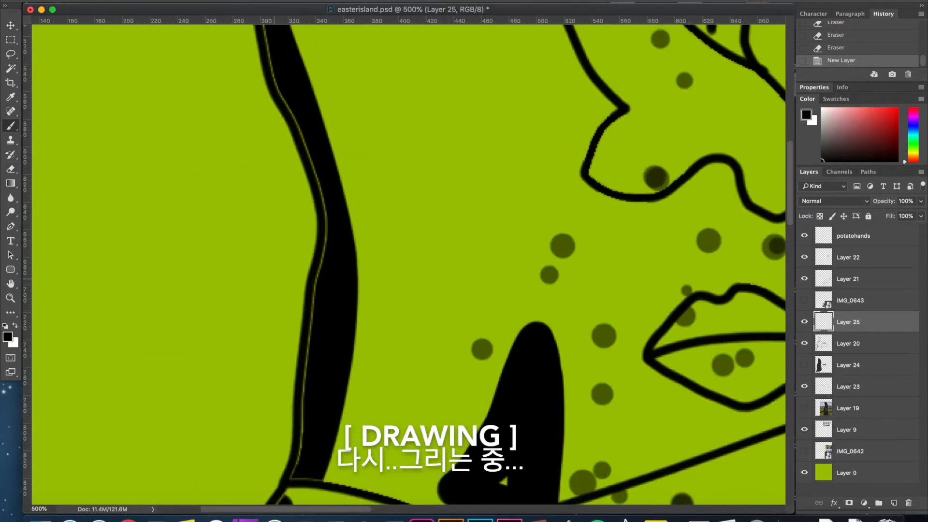
pyautogui.scroll(5, 372, 219)
pyautogui.hscroll(5, 372, 219)
pyautogui.hscroll(-2, 372, 219)
pyautogui.scroll(1, 372, 219)
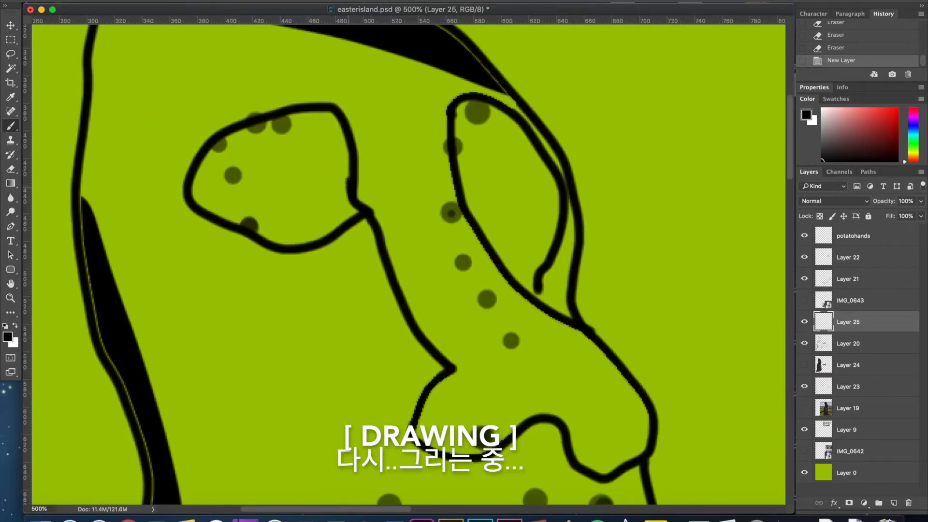
pyautogui.moveTo(277, 107)
pyautogui.mouseDown()
pyautogui.moveTo(193, 215)
pyautogui.moveTo(360, 221)
pyautogui.moveTo(454, 368)
pyautogui.mouseUp()
pyautogui.moveTo(652, 438)
pyautogui.mouseDown()
pyautogui.moveTo(439, 179)
pyautogui.moveTo(543, 162)
pyautogui.moveTo(543, 282)
pyautogui.mouseUp()
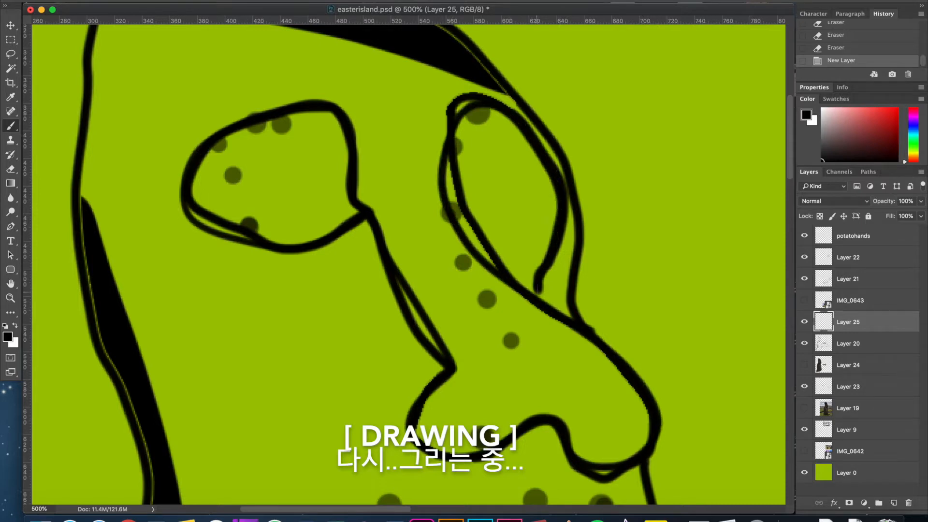
# Retrace the brow and the back outline of the large statue's head in black on Layer 25.
pyautogui.moveTo(589, 329)
pyautogui.mouseDown()
pyautogui.moveTo(584, 192)
pyautogui.moveTo(494, 65)
pyautogui.moveTo(638, 237)
pyautogui.mouseUp()
pyautogui.moveTo(524, 154)
pyautogui.mouseDown()
pyautogui.moveTo(256, 138)
pyautogui.moveTo(202, 437)
pyautogui.moveTo(213, 460)
pyautogui.mouseUp()
pyautogui.moveTo(212, 464)
pyautogui.mouseDown()
pyautogui.moveTo(239, 287)
pyautogui.moveTo(300, 149)
pyautogui.moveTo(299, 228)
pyautogui.mouseUp()
pyautogui.moveTo(303, 65)
pyautogui.mouseDown()
pyautogui.moveTo(350, 444)
pyautogui.moveTo(336, 150)
pyautogui.moveTo(332, 182)
pyautogui.mouseUp()
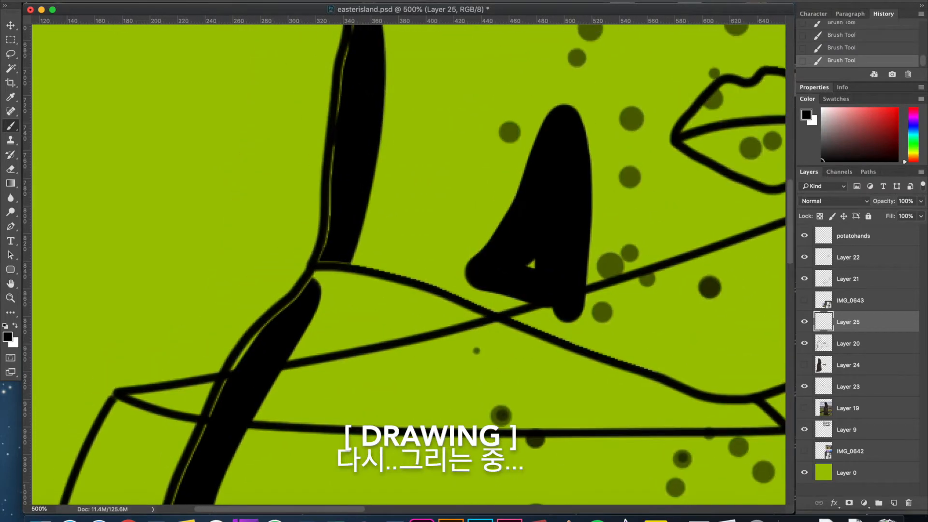
# Fade the old line art on Layer 20 to 50% opacity and make Layer 25 active again.
pyautogui.click(848, 344)
pyautogui.click(921, 201)
pyautogui.moveTo(920, 216); pyautogui.dragTo(896, 216)
pyautogui.click(848, 322)
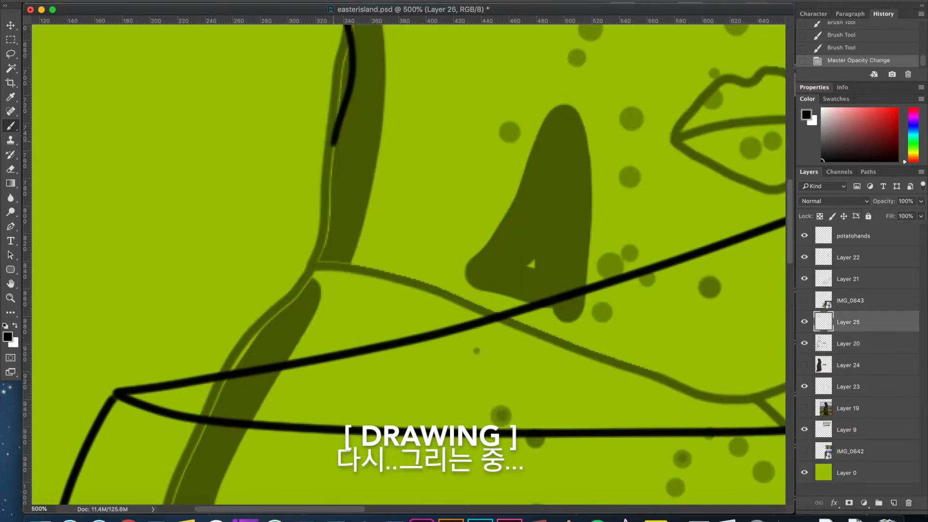
# Retrace the statue's nape, jawline and front of the face on Layer 25.
pyautogui.moveTo(315, 225); pyautogui.dragTo(703, 403)
pyautogui.moveTo(703, 403)
pyautogui.mouseDown()
pyautogui.moveTo(299, 405)
pyautogui.moveTo(399, 385)
pyautogui.moveTo(470, 182)
pyautogui.moveTo(468, 95)
pyautogui.mouseUp()
pyautogui.moveTo(467, 96); pyautogui.dragTo(577, 406)
pyautogui.moveTo(547, 294)
pyautogui.mouseDown()
pyautogui.moveTo(578, 407)
pyautogui.moveTo(554, 229)
pyautogui.mouseUp()
pyautogui.press('super+z')
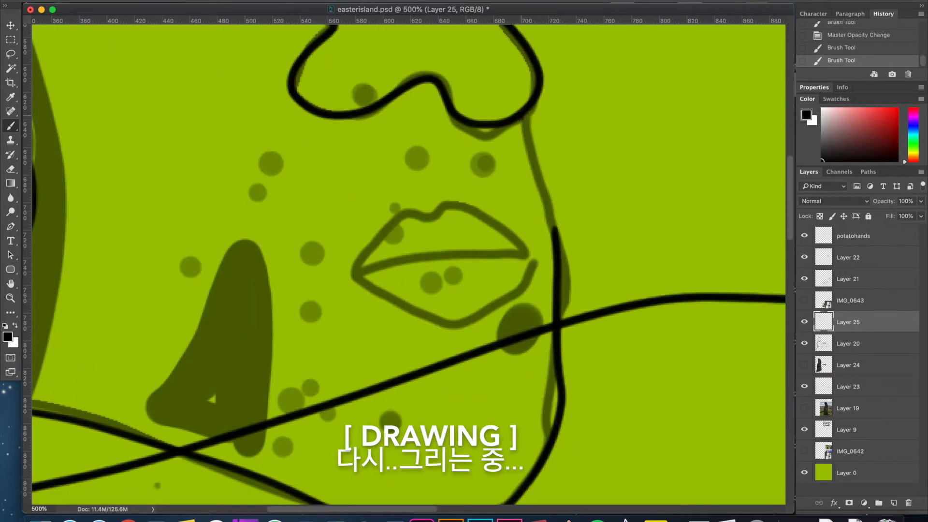
# Retrace the statue's lips and the profile line beneath the nose, completing the head outline down to the neck.
pyautogui.moveTo(492, 214)
pyautogui.mouseDown()
pyautogui.moveTo(387, 232)
pyautogui.moveTo(462, 256)
pyautogui.mouseUp()
pyautogui.moveTo(529, 259)
pyautogui.mouseDown()
pyautogui.moveTo(444, 322)
pyautogui.moveTo(359, 276)
pyautogui.mouseUp()
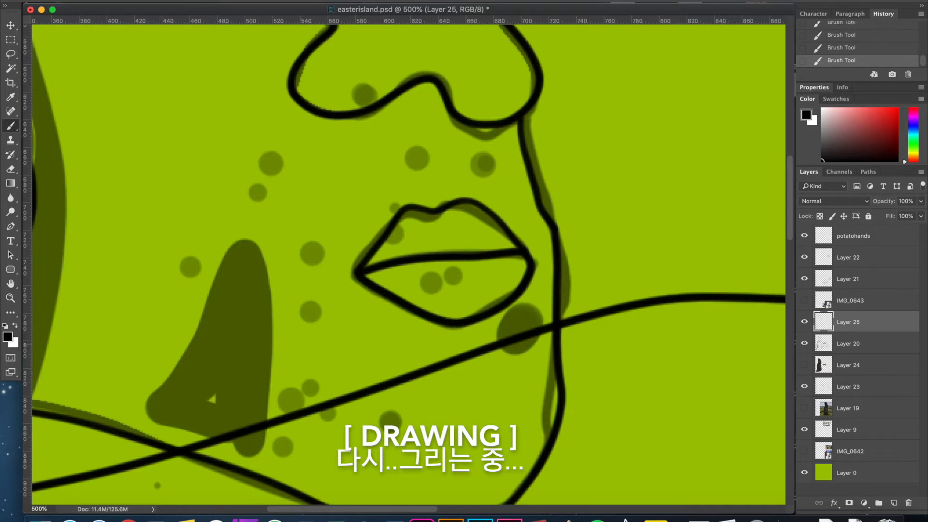
pyautogui.moveTo(193, 459); pyautogui.dragTo(339, 203)
pyautogui.press('super+minus')
pyautogui.press('super+minus')
pyautogui.moveTo(229, 369)
pyautogui.mouseDown()
pyautogui.moveTo(234, 272)
pyautogui.moveTo(256, 205)
pyautogui.moveTo(258, 255)
pyautogui.mouseUp()
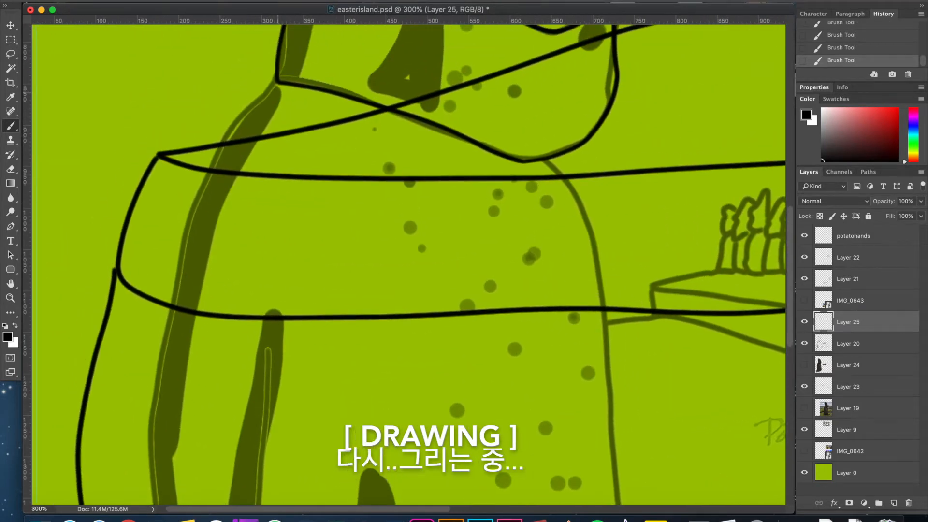
# Retrace the statue's back and base outline on Layer 25, from the neck down and around to the lower front.
pyautogui.moveTo(278, 83)
pyautogui.mouseDown()
pyautogui.moveTo(172, 350)
pyautogui.moveTo(156, 437)
pyautogui.mouseUp()
pyautogui.moveTo(160, 437)
pyautogui.mouseDown()
pyautogui.moveTo(167, 417)
pyautogui.moveTo(179, 451)
pyautogui.mouseUp()
pyautogui.press('super+z')
pyautogui.moveTo(296, 96)
pyautogui.mouseDown()
pyautogui.moveTo(176, 411)
pyautogui.moveTo(178, 450)
pyautogui.mouseUp()
pyautogui.moveTo(194, 434)
pyautogui.mouseDown()
pyautogui.moveTo(184, 98)
pyautogui.moveTo(170, 361)
pyautogui.moveTo(150, 473)
pyautogui.mouseUp()
pyautogui.moveTo(149, 472); pyautogui.dragTo(160, 264)
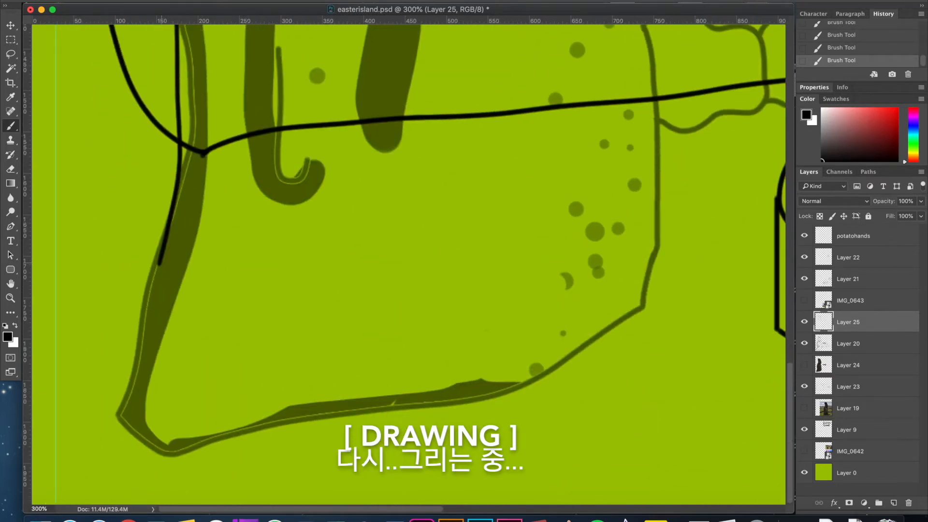
pyautogui.moveTo(160, 264)
pyautogui.mouseDown()
pyautogui.moveTo(122, 415)
pyautogui.moveTo(151, 446)
pyautogui.moveTo(498, 383)
pyautogui.moveTo(615, 349)
pyautogui.moveTo(655, 232)
pyautogui.moveTo(646, 70)
pyautogui.mouseUp()
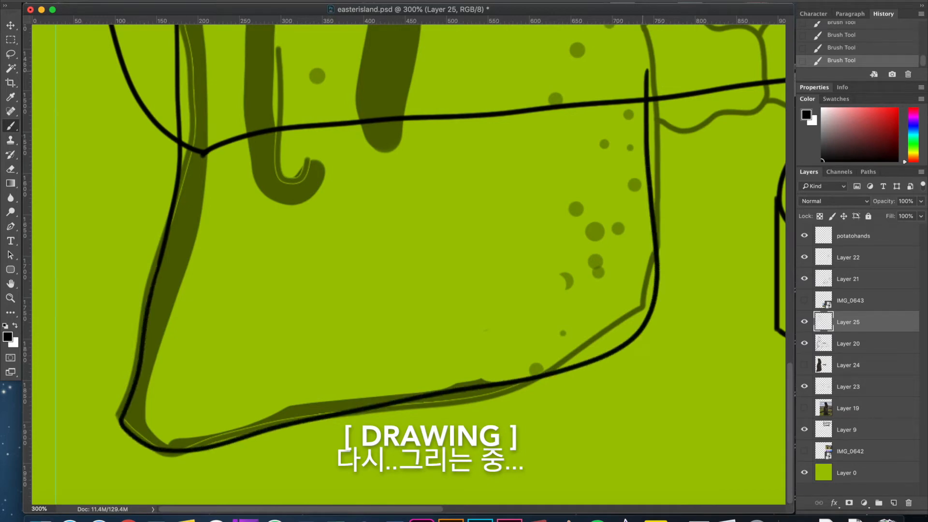
# Retrace the statue's front body line from the chest down to the bushes, redoing the uneven stroke.
pyautogui.scroll(10, 646, 86)
pyautogui.scroll(3, 646, 86)
pyautogui.moveTo(513, 103)
pyautogui.mouseDown()
pyautogui.moveTo(558, 186)
pyautogui.moveTo(582, 447)
pyautogui.mouseUp()
pyautogui.scroll(-10, 582, 447)
pyautogui.hscroll(2, 583, 447)
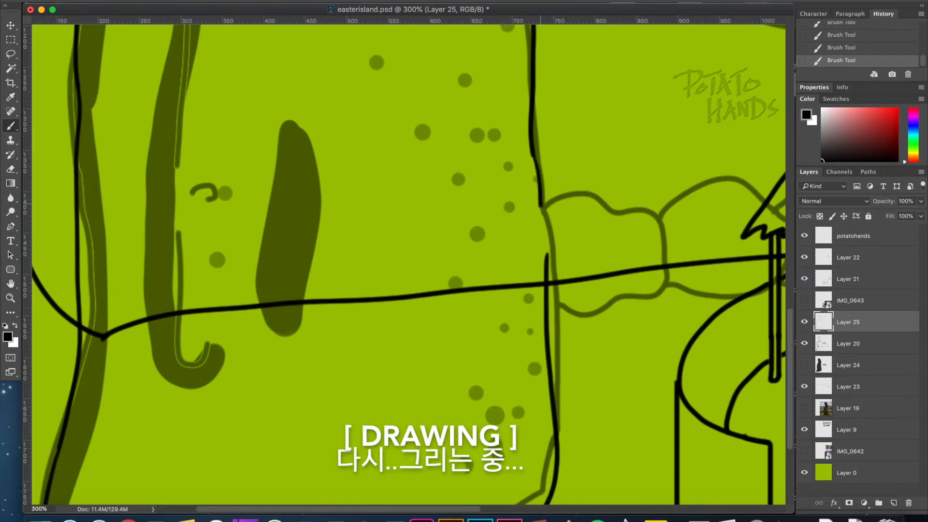
pyautogui.moveTo(541, 204); pyautogui.dragTo(542, 216)
pyautogui.scroll(-1, 534, 153)
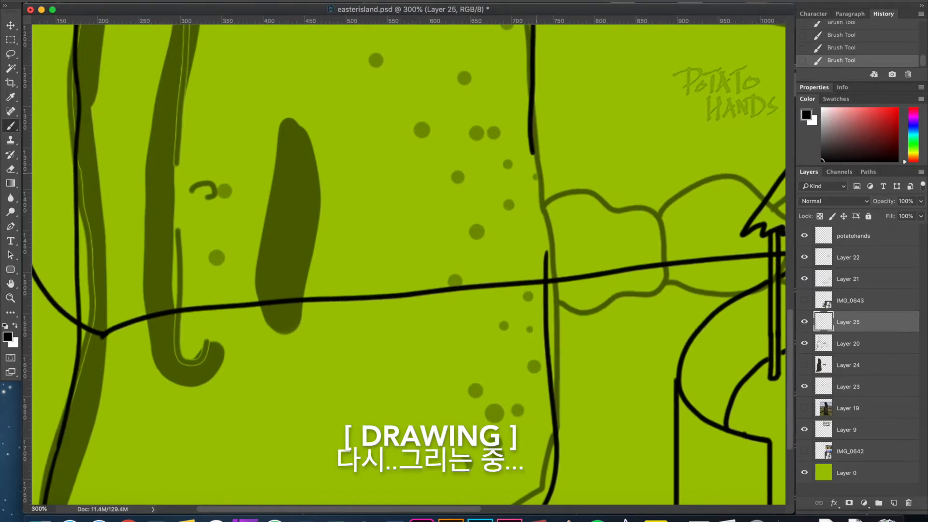
pyautogui.press('super+z')
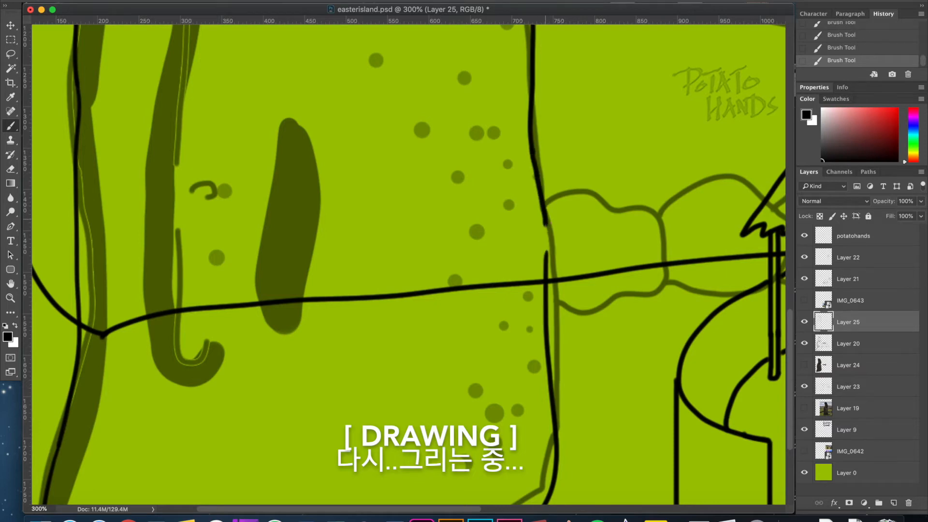
# Retrace the inner arm lines on the large statue's body on Layer 25.
pyautogui.moveTo(181, 226); pyautogui.dragTo(190, 366)
pyautogui.scroll(5, 408, 261)
pyautogui.moveTo(193, 198); pyautogui.dragTo(186, 326)
pyautogui.press('super+minus')
pyautogui.press('super+minus')
pyautogui.press('super+minus')
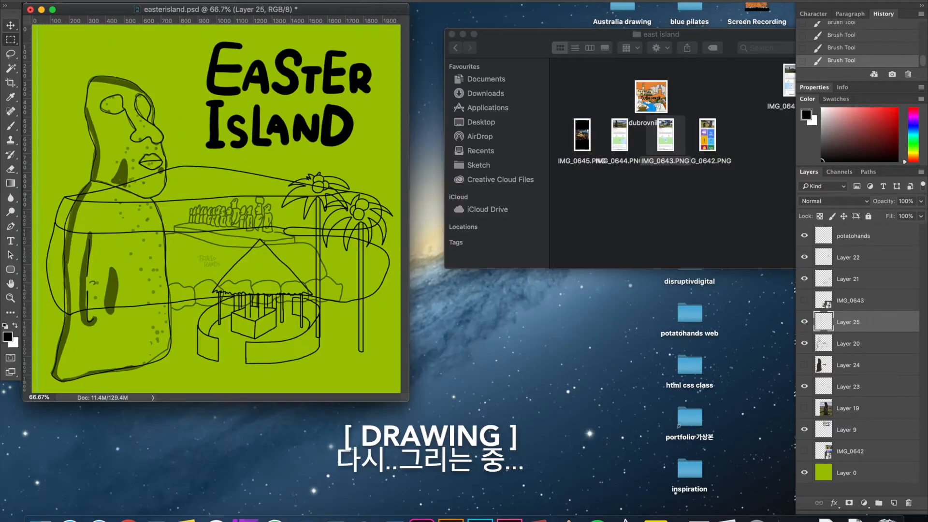
# Delete the large statue's old outlines, shadows and speckles from Layer 20 using rectangular selections.
pyautogui.moveTo(44, 70); pyautogui.dragTo(167, 234)
pyautogui.hotkey('alt', '[')
pyautogui.press('Delete')
pyautogui.moveTo(47, 207); pyautogui.dragTo(168, 376)
pyautogui.press('super+d')
pyautogui.press('Delete')
pyautogui.press('super+d')
pyautogui.moveTo(96, 387); pyautogui.dragTo(43, 350)
pyautogui.press('Delete')
pyautogui.press('super+d')
pyautogui.moveTo(188, 362); pyautogui.dragTo(155, 308)
pyautogui.press('Delete')
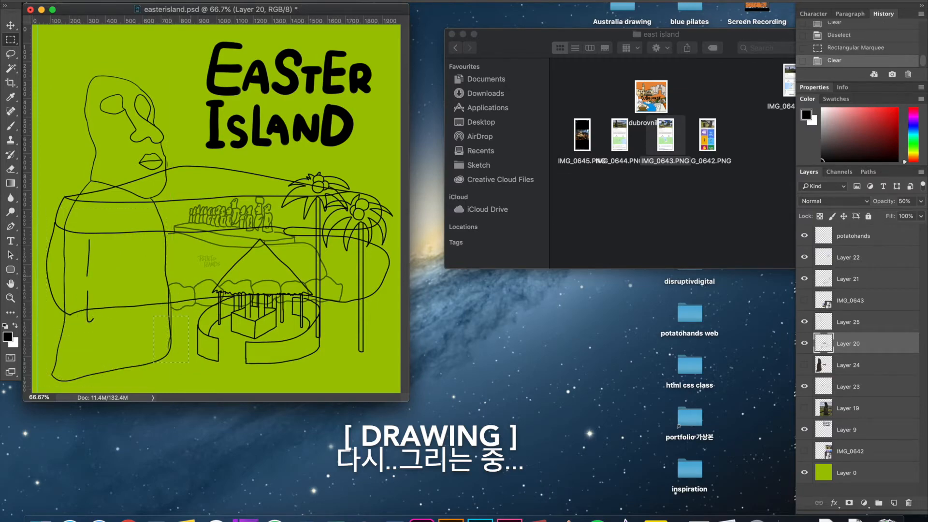
# Erase the leftover old statue lines beside the statue row platform and the bushes on Layer 20.
pyautogui.press('super+equal')
pyautogui.press('super+equal')
pyautogui.press('super+d')
pyautogui.press('e')
pyautogui.moveTo(262, 120)
pyautogui.mouseDown()
pyautogui.moveTo(262, 141)
pyautogui.moveTo(214, 165)
pyautogui.mouseUp()
pyautogui.scroll(-10, 262, 141)
pyautogui.press('super+equal')
pyautogui.press('super+equal')
pyautogui.moveTo(230, 305); pyautogui.dragTo(233, 319)
# Restore Layer 20 to 100% opacity and merge Layer 25 with it.
pyautogui.click(920, 201)
pyautogui.moveTo(895, 215); pyautogui.dragTo(924, 216)
pyautogui.keyDown('shift'); pyautogui.click(848, 322); pyautogui.keyUp('shift')
pyautogui.press('super+e')
# Hide Layers 21, 22 and 25 to isolate the island outline, and make Layer 23 active.
pyautogui.click(804, 278)
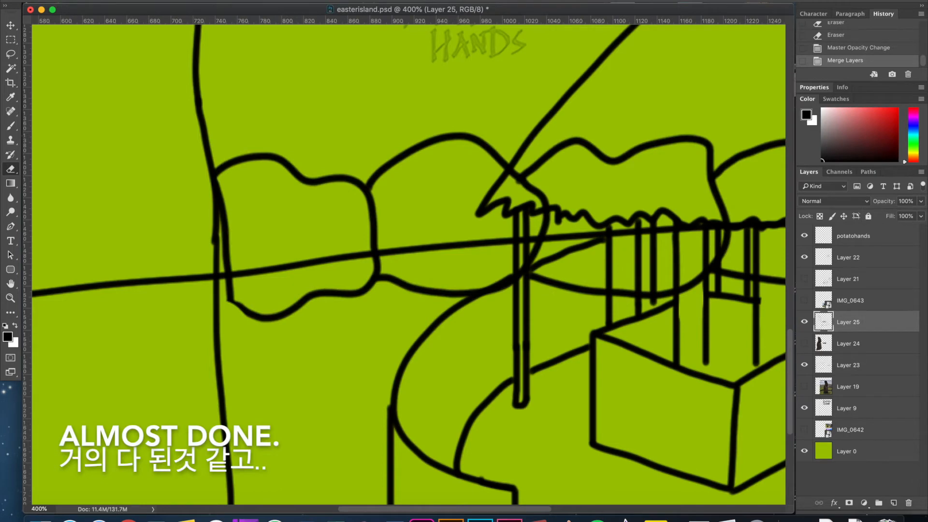
pyautogui.click(804, 257)
pyautogui.click(804, 365)
pyautogui.click(804, 364)
pyautogui.click(848, 365)
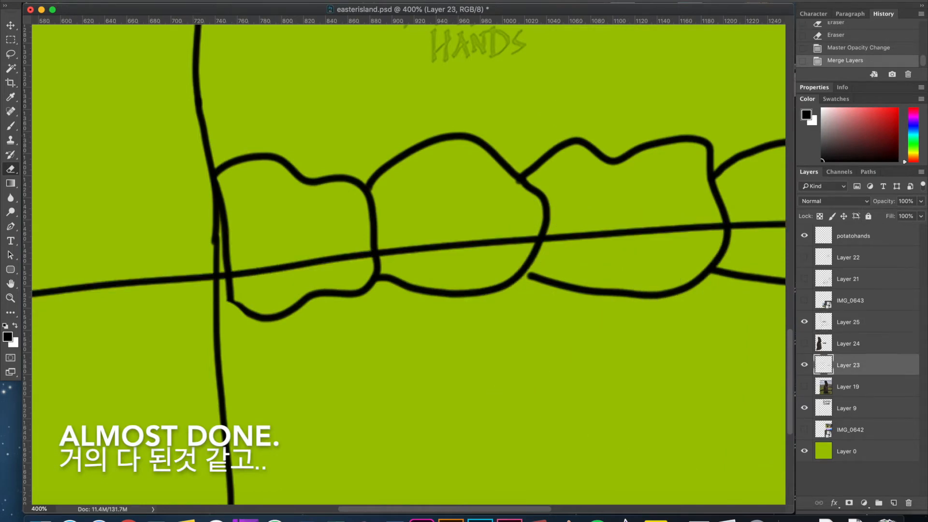
pyautogui.click(804, 321)
pyautogui.press('super+minus')
pyautogui.press('super+minus')
pyautogui.press('super+minus')
pyautogui.press('super+minus')
pyautogui.press('super+minus')
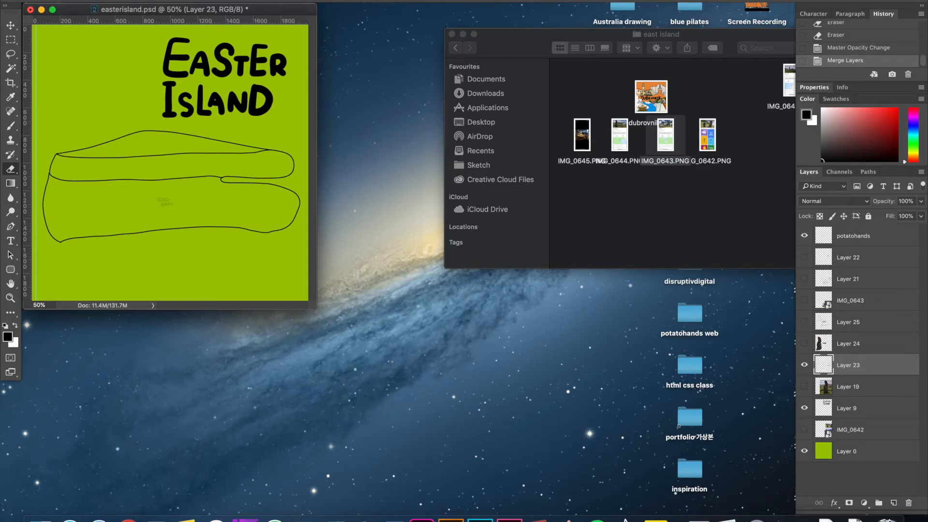
# Create a new layer beneath Layer 23 and set the foreground colour to green #4f8b45.
pyautogui.click(893, 503)
pyautogui.moveTo(848, 367); pyautogui.dragTo(850, 396)
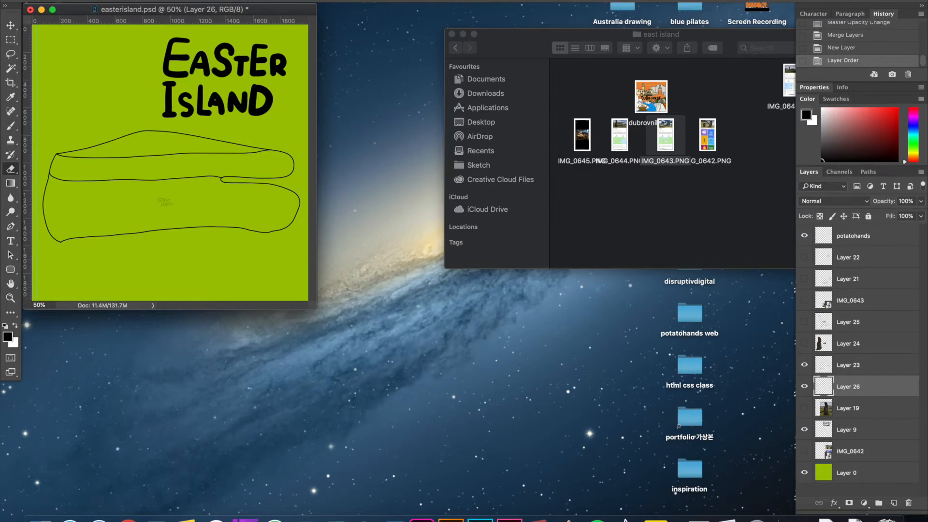
pyautogui.press('super+plus')
pyautogui.press('super+plus')
pyautogui.press('super+plus')
pyautogui.click(8, 337)
pyautogui.moveTo(779, 305); pyautogui.dragTo(780, 311)
pyautogui.click(705, 268)
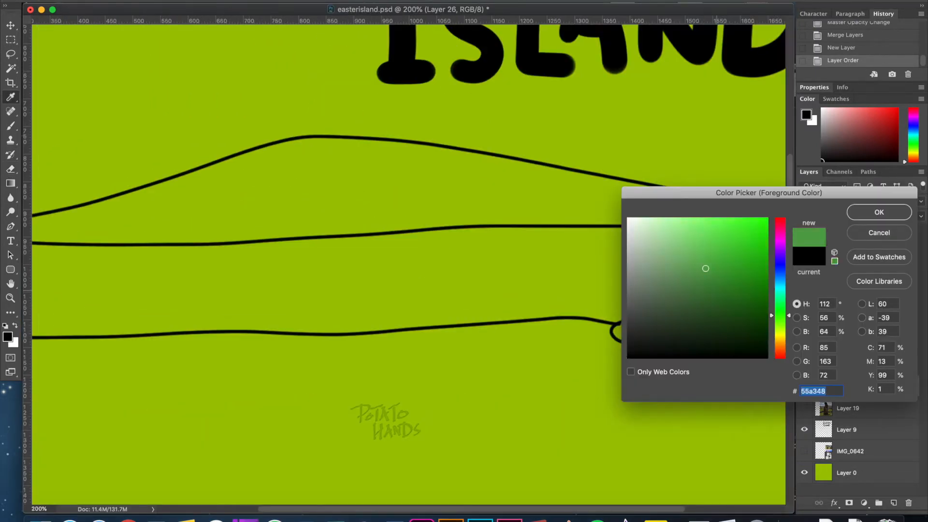
pyautogui.press('Return')
# Select the hill area on Layer 23, expand the selection, and fill it with the green on Layer 26.
pyautogui.click(848, 366)
pyautogui.click(410, 204)
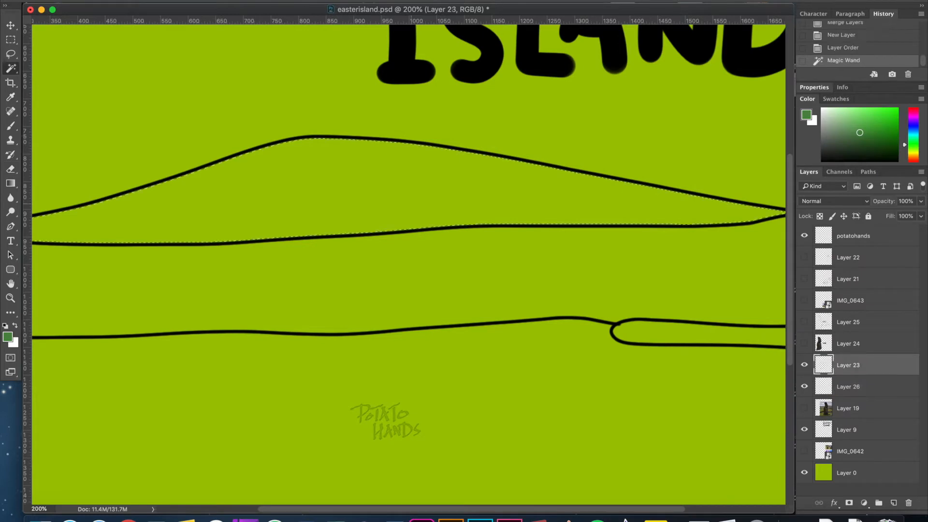
pyautogui.click(232, 1)
pyautogui.moveTo(290, 125)
pyautogui.click(366, 147)
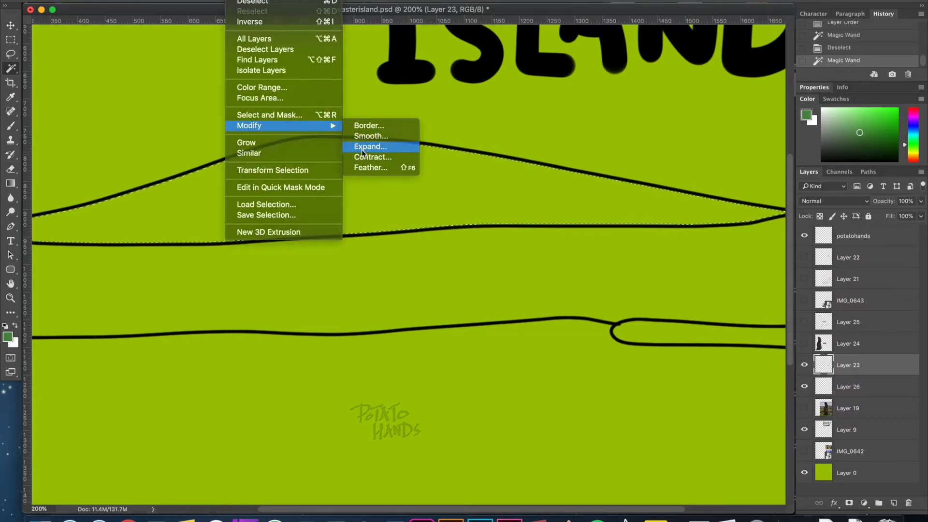
pyautogui.press('Return')
pyautogui.click(870, 382)
pyautogui.hotkey('alt', 'BackSpace')
pyautogui.hotkey('alt', 'BackSpace')
pyautogui.press('super+minus')
# Fill the middle ground band below the hill with an olive green on Layer 26.
pyautogui.click(8, 336)
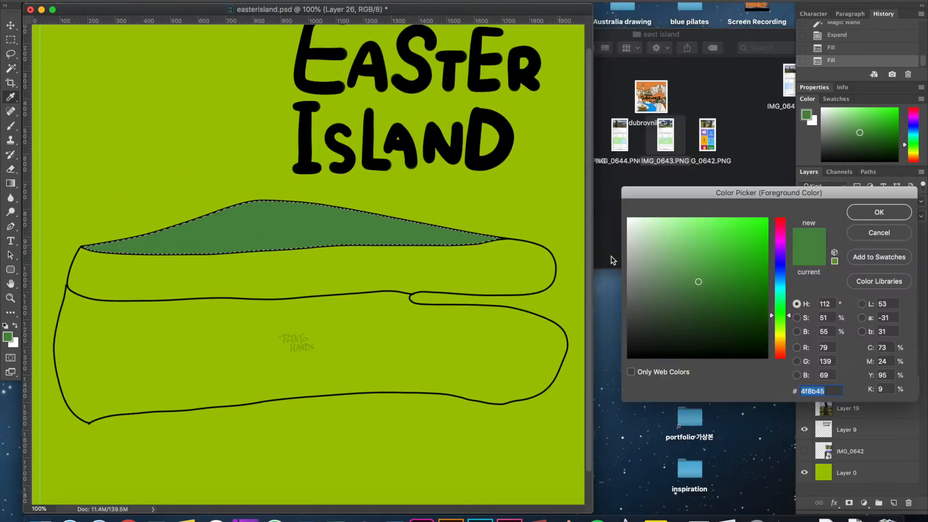
pyautogui.click(780, 326)
pyautogui.click(904, 215)
pyautogui.click(870, 365)
pyautogui.click(362, 263)
pyautogui.keyDown('shift'); pyautogui.click(414, 276); pyautogui.keyUp('shift')
pyautogui.keyDown('shift'); pyautogui.click(415, 273); pyautogui.keyUp('shift')
pyautogui.hotkey('alt', 'BackSpace')
pyautogui.hotkey('alt', 'BackSpace')
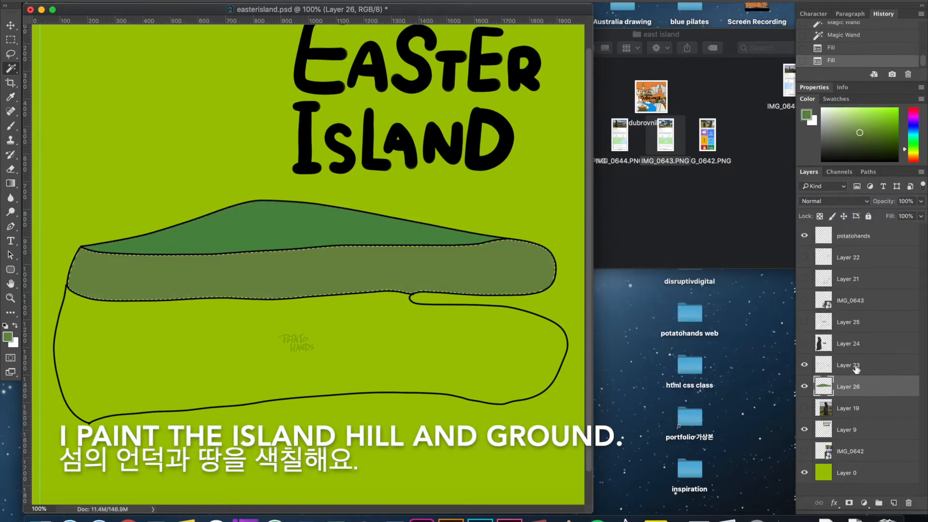
# Select the lower ground area on Layer 23 and fill it with the hill's green on Layer 26.
pyautogui.click(383, 352)
pyautogui.click(383, 353)
pyautogui.click(436, 352)
pyautogui.click(436, 354)
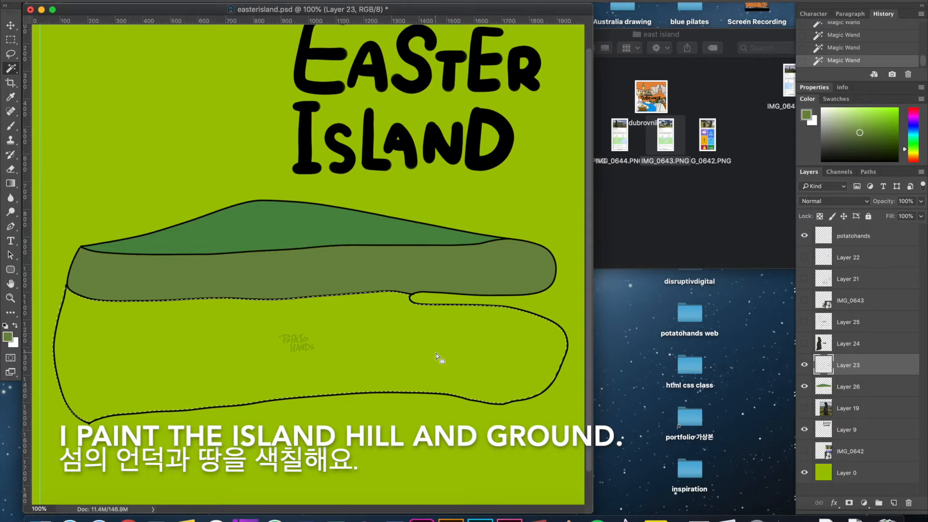
pyautogui.click(8, 337)
pyautogui.click(428, 236)
pyautogui.click(879, 212)
pyautogui.click(878, 387)
pyautogui.hotkey('alt', 'BackSpace')
pyautogui.hotkey('alt', 'BackSpace')
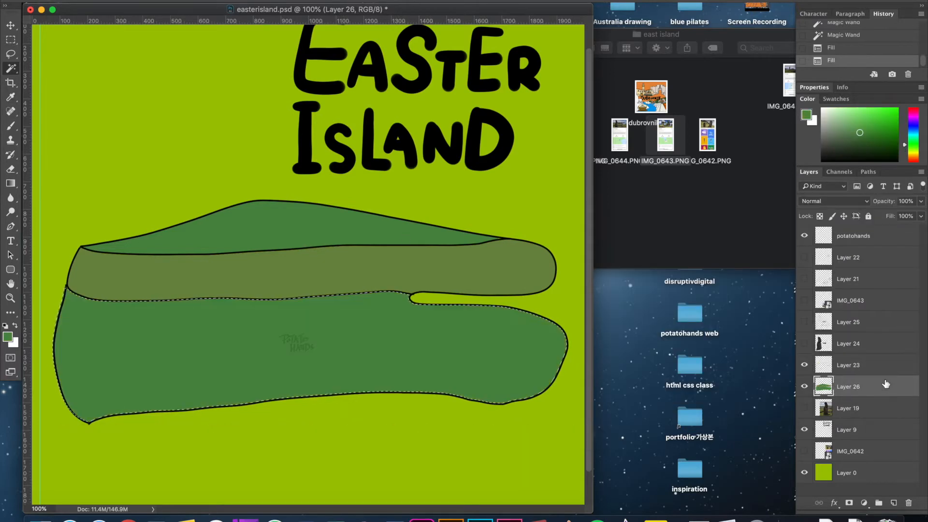
# Select the hill and lower ground fills and set the brush colour to dark green #417538.
pyautogui.press('super+d')
pyautogui.press('m')
pyautogui.press('w')
pyautogui.click(366, 246)
pyautogui.keyDown('shift'); pyautogui.click(441, 360); pyautogui.keyUp('shift')
pyautogui.click(8, 337)
pyautogui.moveTo(698, 297)
pyautogui.mouseDown()
pyautogui.moveTo(694, 321)
pyautogui.moveTo(700, 294)
pyautogui.mouseUp()
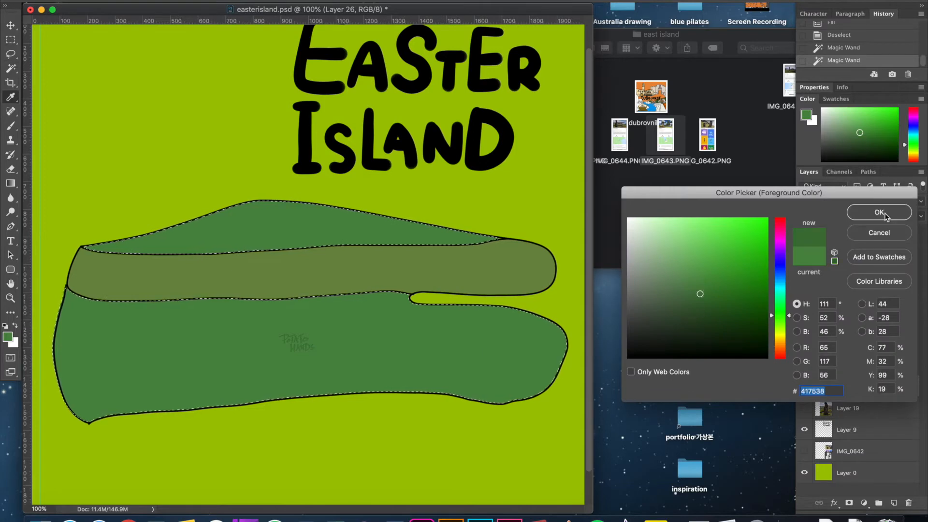
pyautogui.click(879, 212)
pyautogui.press('b')
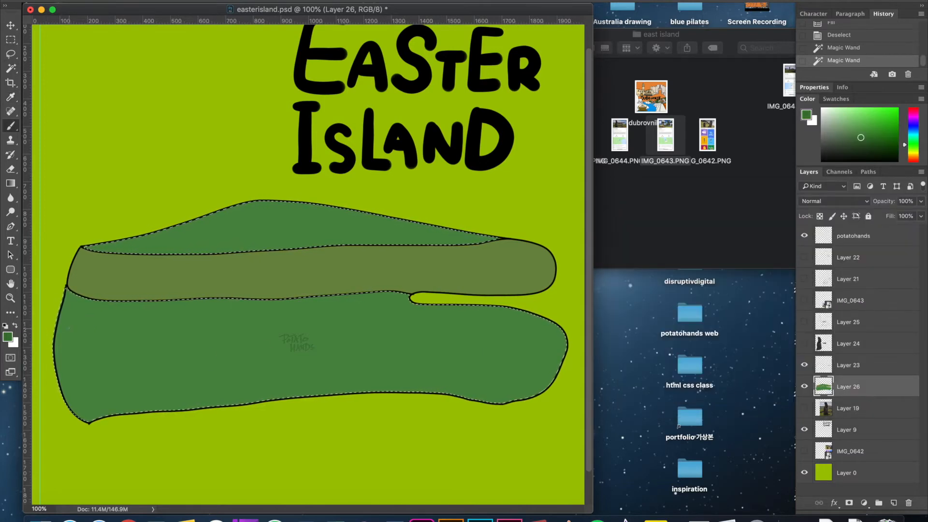
# Try dark green shading strokes on the lower ground, and undo them.
pyautogui.moveTo(427, 324); pyautogui.dragTo(392, 387)
pyautogui.moveTo(388, 380); pyautogui.dragTo(319, 392)
pyautogui.moveTo(371, 366); pyautogui.dragTo(370, 347)
pyautogui.press('super+z')
pyautogui.press('super+z')
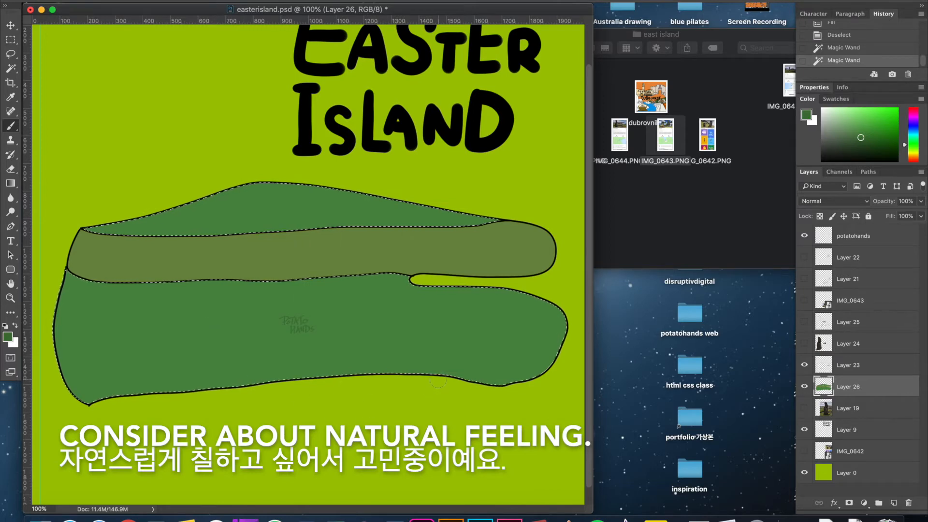
# Shade the lower ground along its right, lower and left edges with dark green brush strokes on Layer 26.
pyautogui.moveTo(434, 374)
pyautogui.mouseDown()
pyautogui.moveTo(539, 374)
pyautogui.moveTo(478, 293)
pyautogui.moveTo(544, 328)
pyautogui.moveTo(537, 373)
pyautogui.mouseUp()
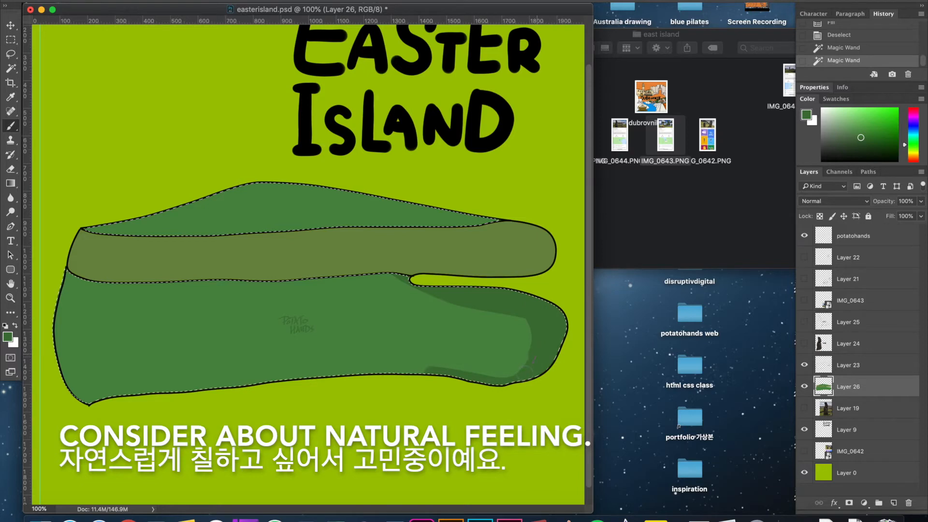
pyautogui.moveTo(194, 398); pyautogui.dragTo(519, 375)
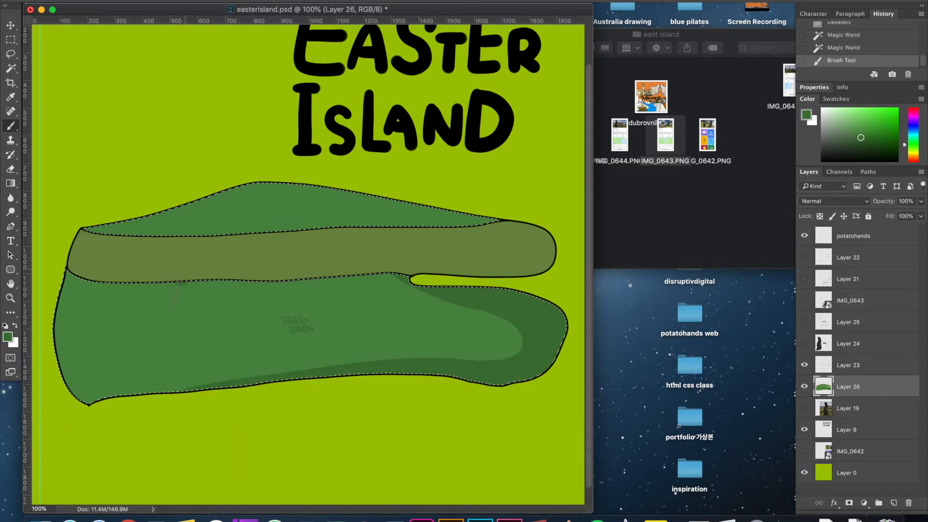
pyautogui.moveTo(181, 285); pyautogui.dragTo(166, 389)
pyautogui.moveTo(89, 401)
pyautogui.mouseDown()
pyautogui.moveTo(62, 302)
pyautogui.moveTo(77, 394)
pyautogui.moveTo(81, 273)
pyautogui.mouseUp()
pyautogui.press('super+z')
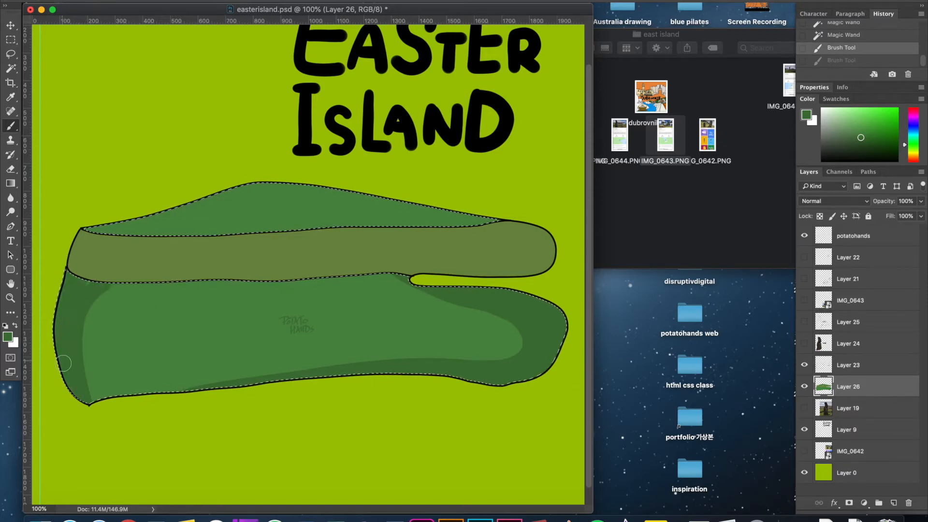
pyautogui.moveTo(65, 363); pyautogui.dragTo(96, 278)
# Paint dark green shading over the hill's right slope and along its base, leaving a lighter patch at the upper left.
pyautogui.moveTo(82, 231)
pyautogui.mouseDown()
pyautogui.moveTo(249, 241)
pyautogui.moveTo(539, 226)
pyautogui.moveTo(279, 180)
pyautogui.mouseUp()
pyautogui.moveTo(327, 239)
pyautogui.mouseDown()
pyautogui.moveTo(306, 225)
pyautogui.moveTo(352, 225)
pyautogui.mouseUp()
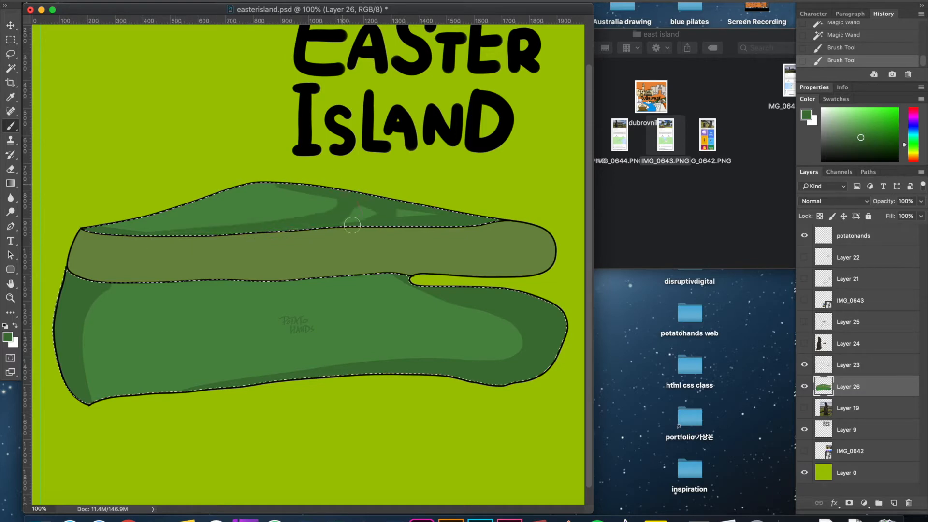
pyautogui.scroll(-1, 335, 249)
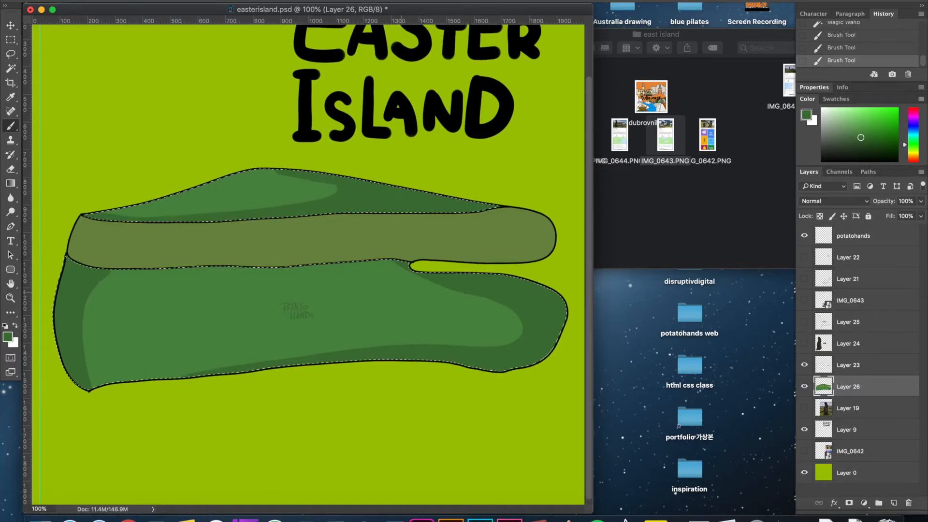
# Select only the olive ground band and set the foreground colour to the darker olive #5c7534.
pyautogui.press('i')
pyautogui.click(471, 245)
pyautogui.press('m')
pyautogui.moveTo(487, 304); pyautogui.dragTo(489, 306)
pyautogui.click(490, 307)
pyautogui.press('w')
pyautogui.click(522, 249)
pyautogui.press('i')
pyautogui.click(705, 294)
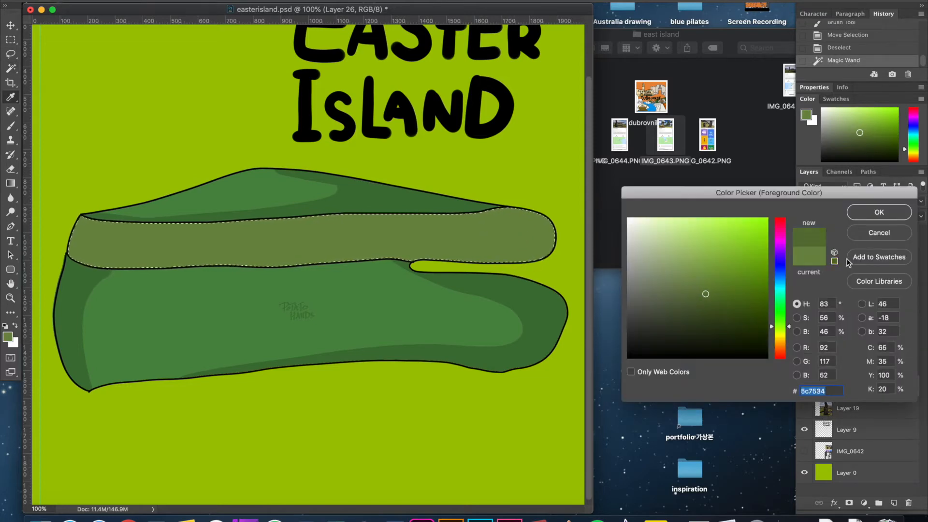
pyautogui.click(885, 211)
# Shade the olive band's lower edge and both ends with the darker olive, using a smaller brush.
pyautogui.press('b')
pyautogui.moveTo(91, 249); pyautogui.dragTo(130, 248)
pyautogui.press('super+z')
pyautogui.press('[')
pyautogui.press('[')
pyautogui.press('[')
pyautogui.moveTo(186, 245); pyautogui.dragTo(265, 239)
pyautogui.press('super+z')
pyautogui.moveTo(107, 262); pyautogui.dragTo(546, 256)
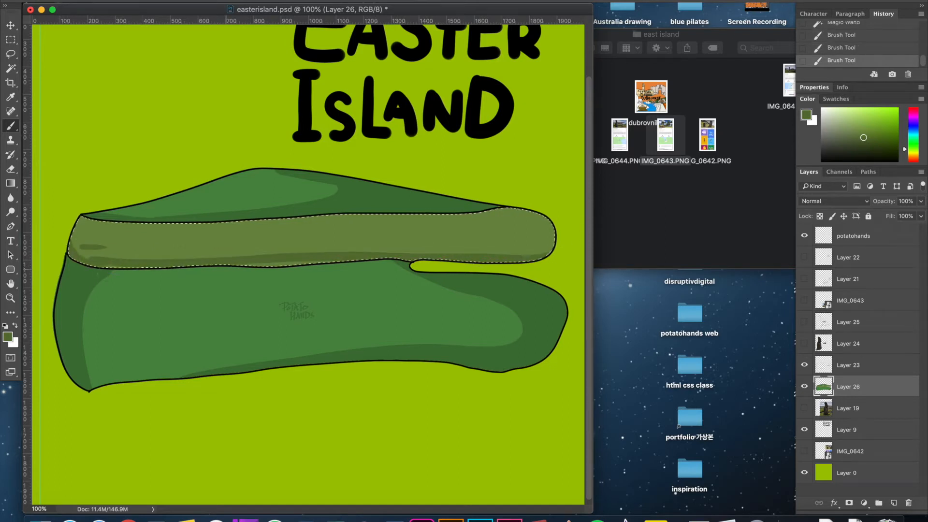
pyautogui.moveTo(72, 246)
pyautogui.mouseDown()
pyautogui.moveTo(105, 264)
pyautogui.moveTo(177, 268)
pyautogui.moveTo(479, 257)
pyautogui.moveTo(558, 232)
pyautogui.mouseUp()
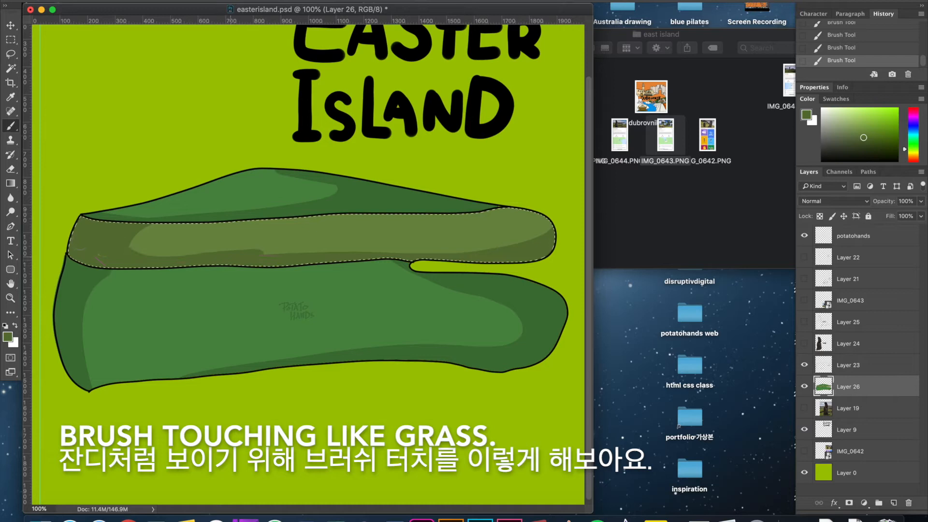
# Add short grass-like strokes in darker olive across the middle of the olive band.
pyautogui.moveTo(546, 213); pyautogui.dragTo(462, 231)
pyautogui.moveTo(247, 231); pyautogui.dragTo(261, 231)
pyautogui.moveTo(249, 240); pyautogui.dragTo(268, 240)
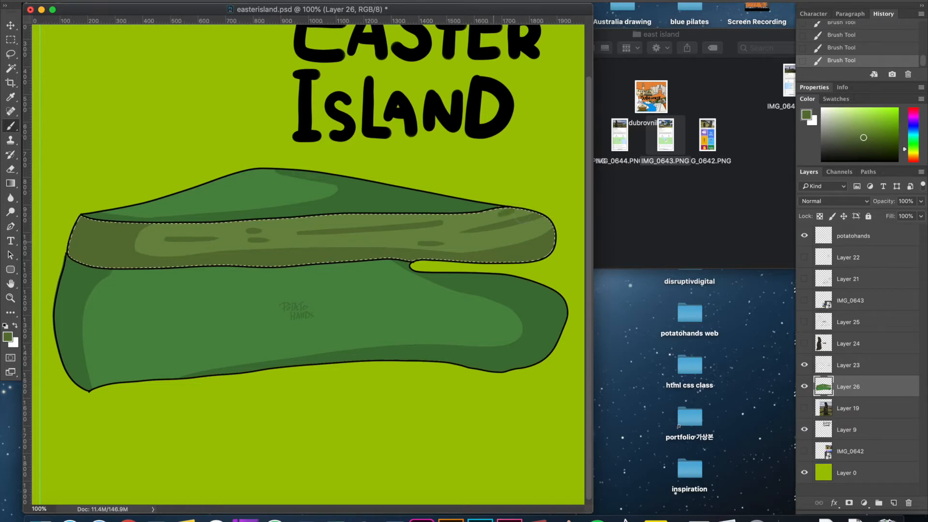
# Show Layer 24 and sample the large moai's dark brown as the foreground colour.
pyautogui.click(804, 344)
pyautogui.click(804, 344)
pyautogui.click(804, 344)
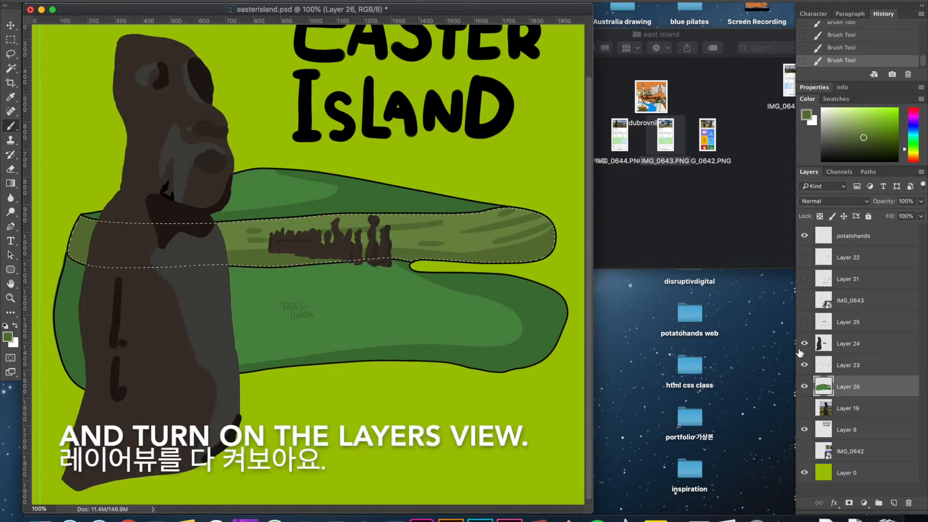
pyautogui.press('i')
pyautogui.click(152, 335)
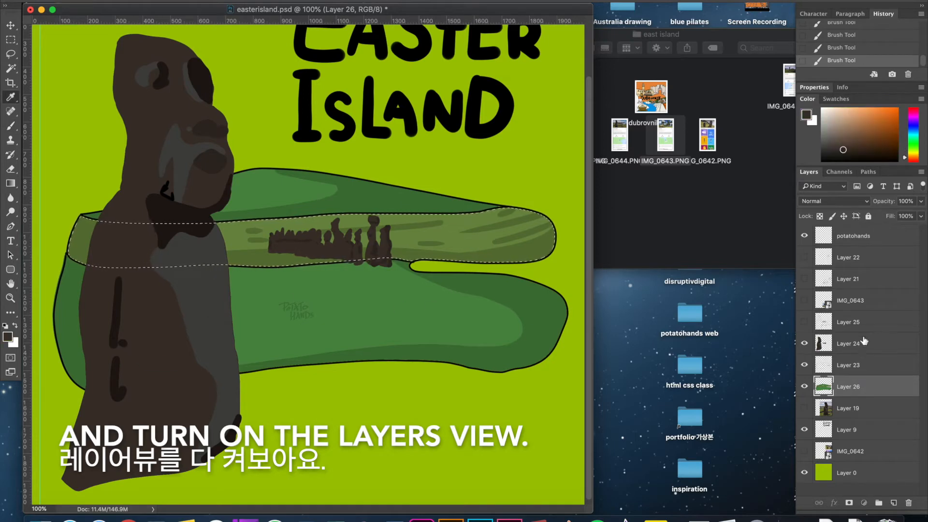
# Load Layer 24's painted moai shapes as the selection and fill them with the sampled dark brown.
pyautogui.click(893, 341)
pyautogui.press('m')
pyautogui.press('super+d')
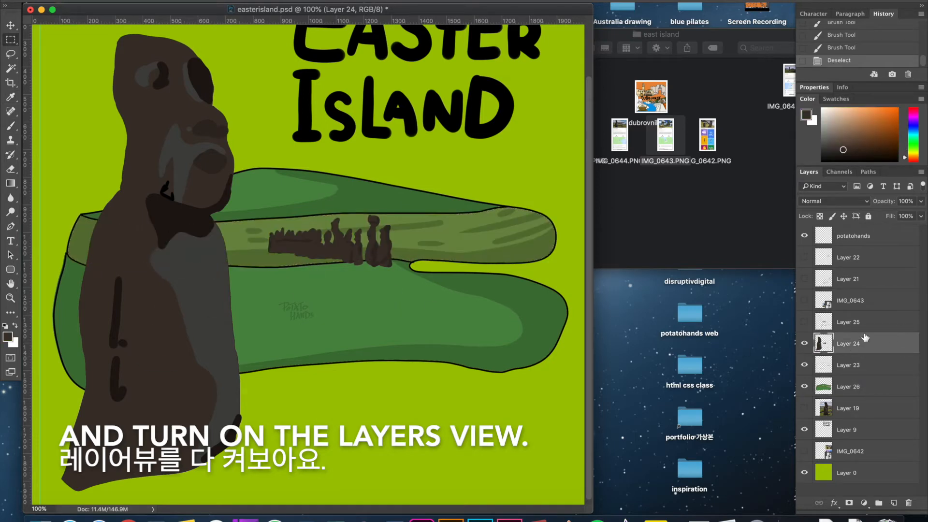
pyautogui.keyDown('super'); pyautogui.click(819, 342); pyautogui.keyUp('super')
pyautogui.press('i')
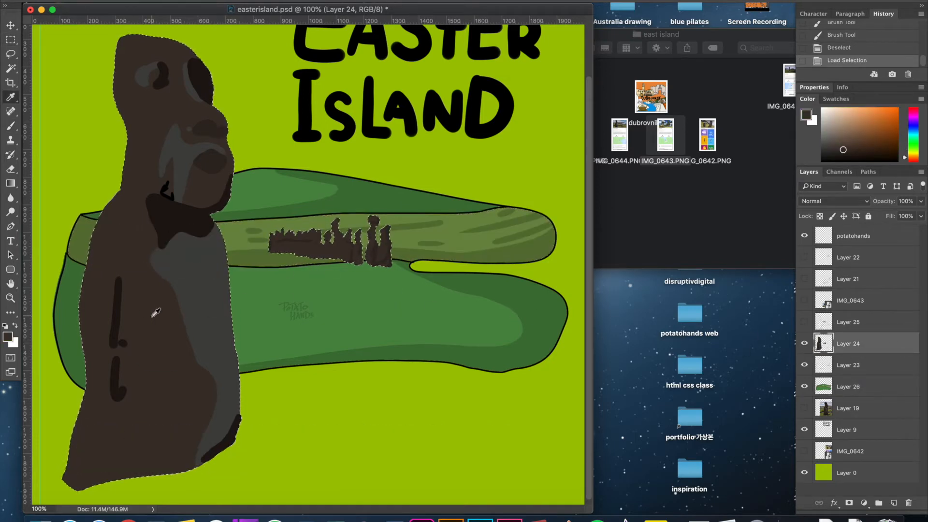
pyautogui.hotkey('alt', 'BackSpace')
# Show Layer 25, select the area outside the moai outlines, and clear it from the brown fill on Layer 24.
pyautogui.click(804, 322)
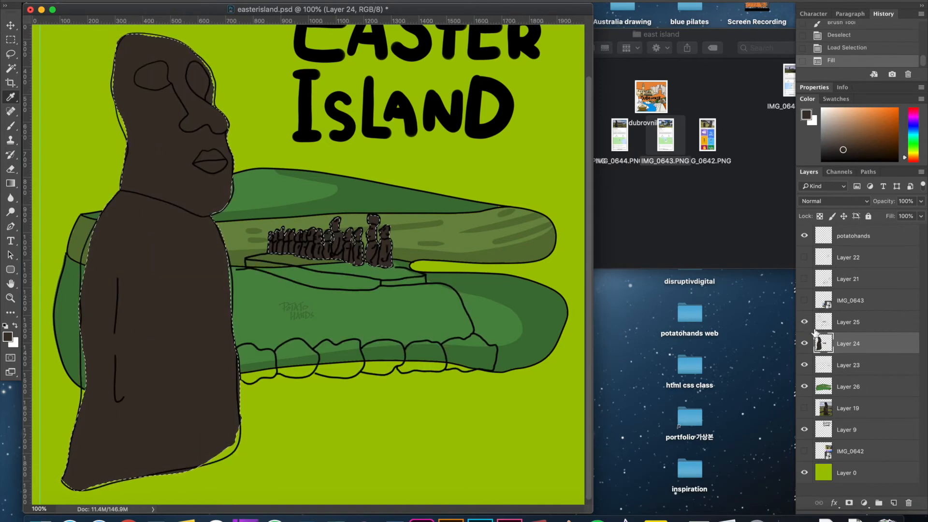
pyautogui.click(849, 327)
pyautogui.press('m')
pyautogui.press('super+d')
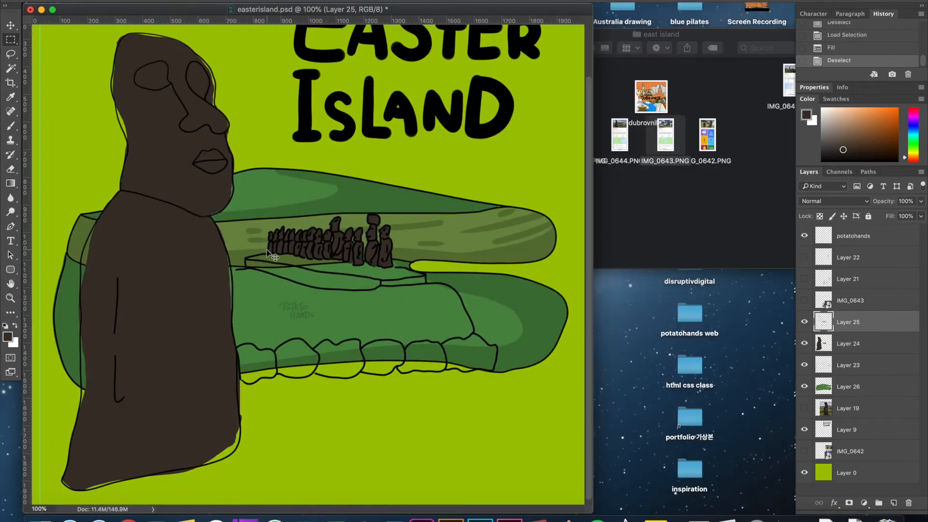
pyautogui.press('w')
pyautogui.click(283, 189)
pyautogui.click(894, 343)
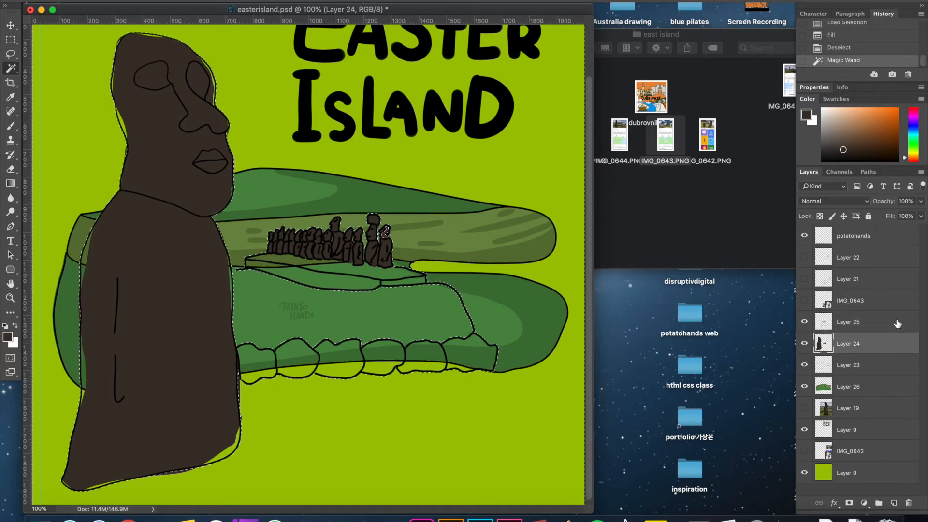
pyautogui.press('Delete')
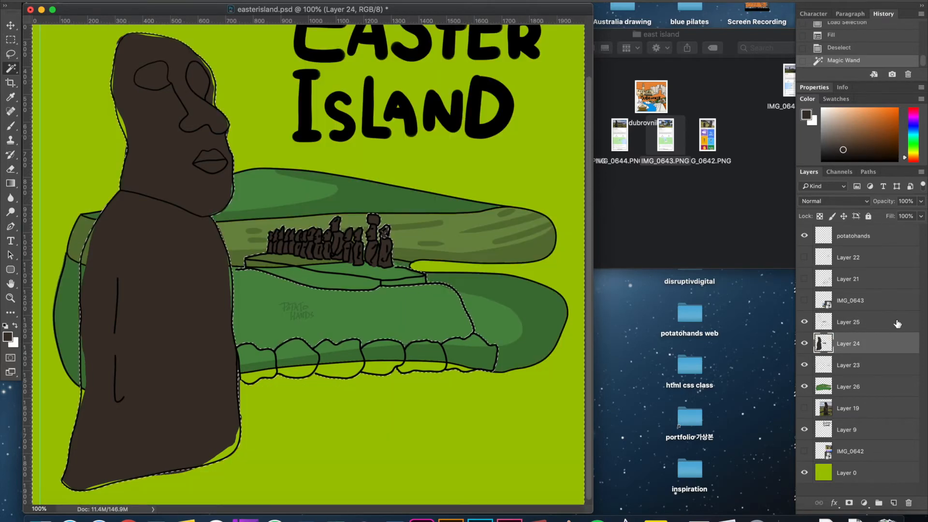
pyautogui.press('super+d')
# Paint the missing brown into the rightmost small moai's head and touch up the fill of the row on Layer 24.
pyautogui.press('m')
pyautogui.press('super+plus')
pyautogui.press('super+plus')
pyautogui.press('super+plus')
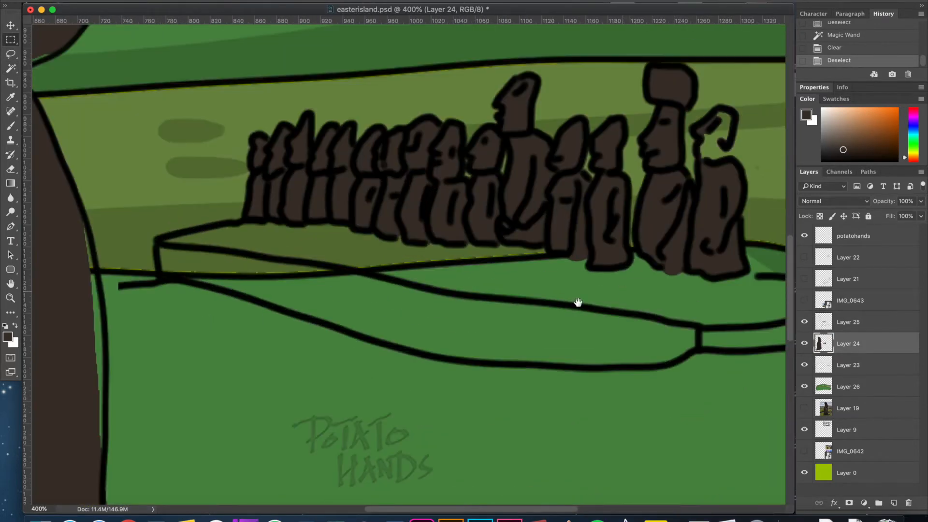
pyautogui.moveTo(621, 292); pyautogui.dragTo(514, 321)
pyautogui.press('i')
pyautogui.press('b')
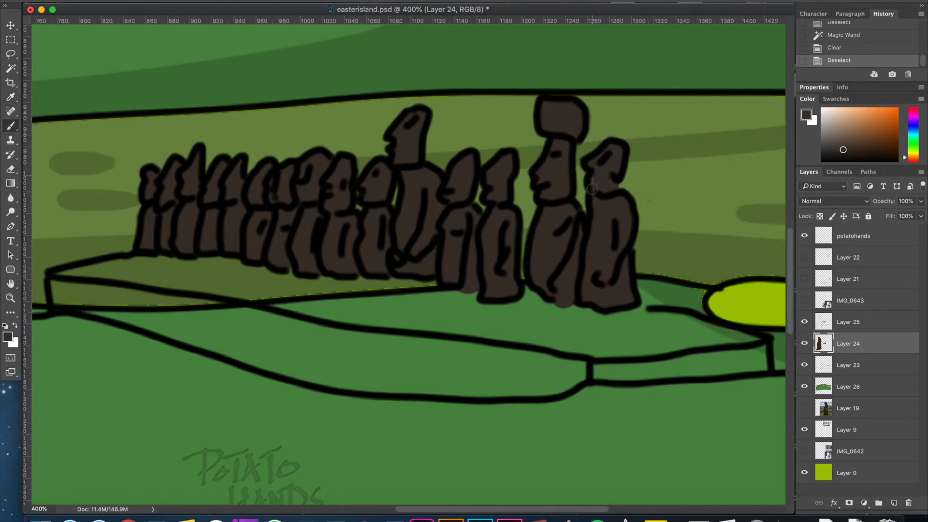
pyautogui.moveTo(592, 189); pyautogui.dragTo(620, 160)
pyautogui.moveTo(476, 224); pyautogui.dragTo(499, 211)
# Select the large moai's head, facial features and body inside the Layer 25 outlines, and expand the selection.
pyautogui.press('super+minus')
pyautogui.press('super+minus')
pyautogui.press('super+minus')
pyautogui.press('super+plus')
pyautogui.click(855, 327)
pyautogui.press('w')
pyautogui.click(160, 243)
pyautogui.keyDown('shift'); pyautogui.click(186, 115); pyautogui.keyUp('shift')
pyautogui.moveTo(199, 73); pyautogui.dragTo(385, 319)
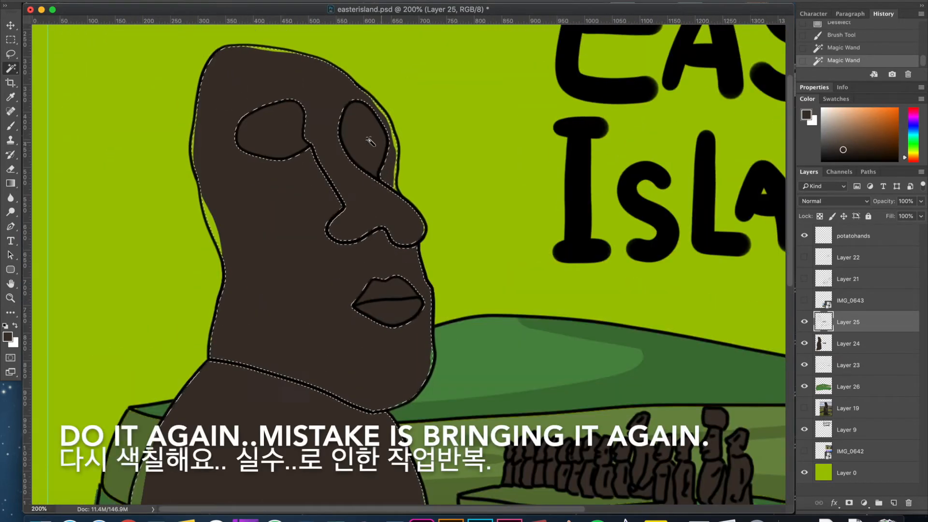
pyautogui.scroll(-10, 290, 160)
pyautogui.click(236, 1)
pyautogui.moveTo(300, 126)
pyautogui.click(367, 147)
pyautogui.press('Return')
# Fill the expanded large moai selection with dark brown on Layer 24, and deselect.
pyautogui.click(855, 339)
pyautogui.hotkey('alt', 'BackSpace')
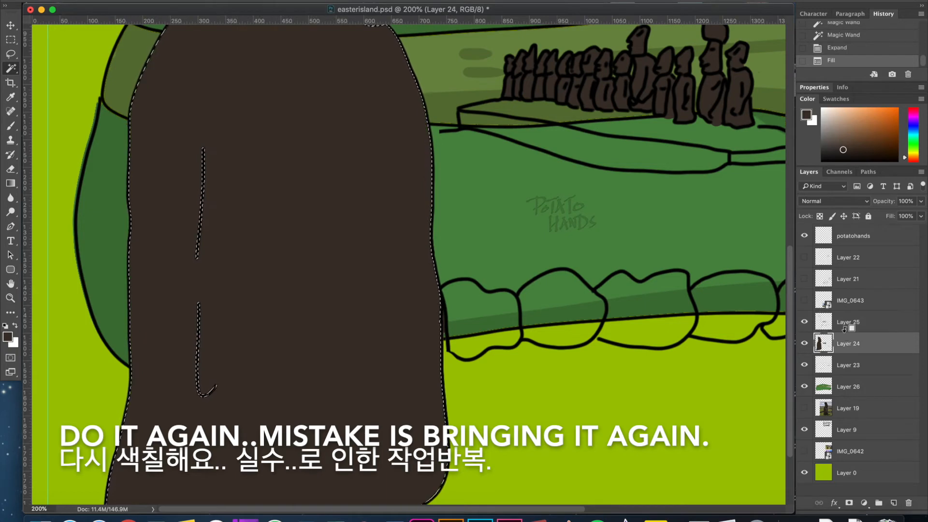
pyautogui.hotkey('ctrl', 'd')
# Set the brush colour to a darker brown and load Layer 24's painted shapes as the selection.
pyautogui.press('b')
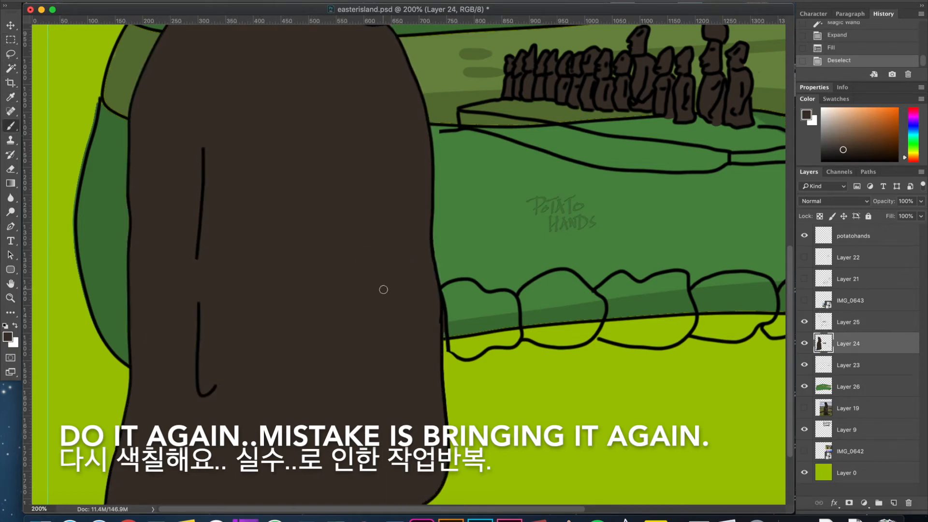
pyautogui.click(8, 337)
pyautogui.click(671, 332)
pyautogui.click(880, 212)
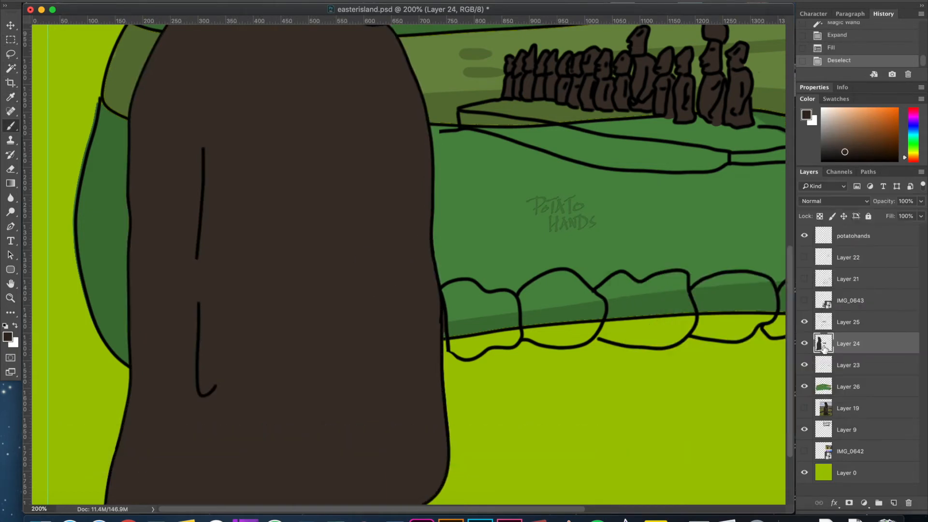
pyautogui.keyDown('super'); pyautogui.click(824, 344); pyautogui.keyUp('super')
# Shade the left side and base edge of the large moai's body with the darker brown.
pyautogui.press('super+minus')
pyautogui.press('super+minus')
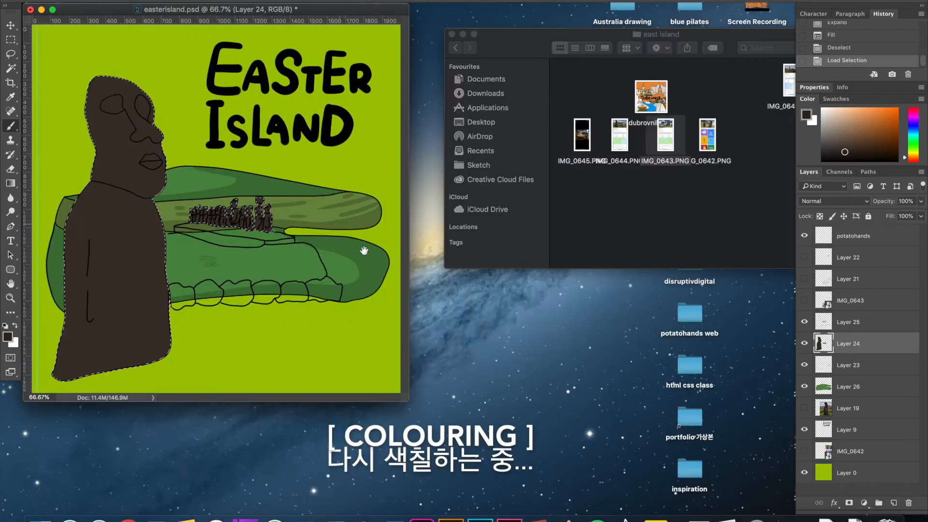
pyautogui.moveTo(91, 186); pyautogui.dragTo(76, 216)
pyautogui.moveTo(63, 383); pyautogui.dragTo(65, 378)
pyautogui.moveTo(159, 354); pyautogui.dragTo(167, 348)
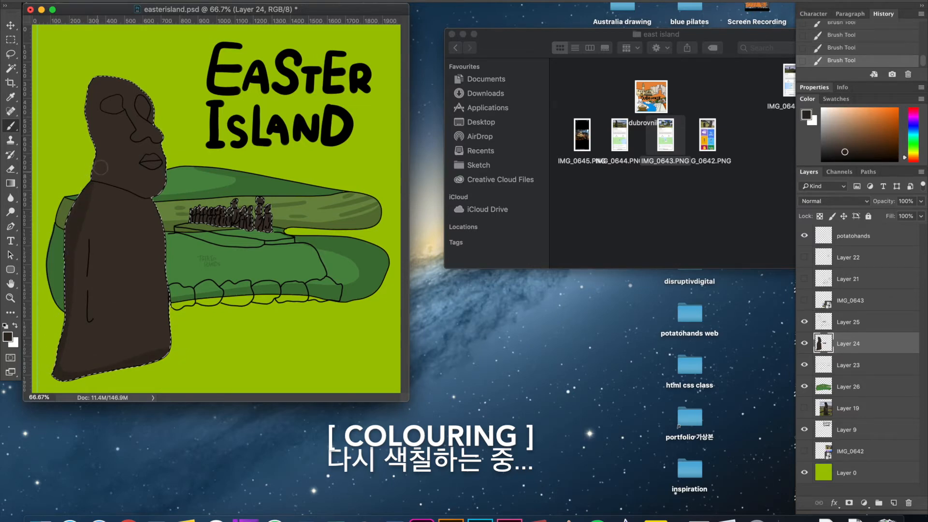
# Paint a darker brown shadow beneath the large moai's jawline, along the top of the body.
pyautogui.press('super+equal')
pyautogui.press('super+equal')
pyautogui.moveTo(223, 227)
pyautogui.mouseDown()
pyautogui.moveTo(362, 288)
pyautogui.moveTo(397, 289)
pyautogui.mouseUp()
pyautogui.moveTo(213, 251)
pyautogui.mouseDown()
pyautogui.moveTo(347, 276)
pyautogui.moveTo(432, 231)
pyautogui.mouseUp()
# Shade the left edge of the large moai's head and both eye sockets with the darker brown.
pyautogui.scroll(5, 435, 205)
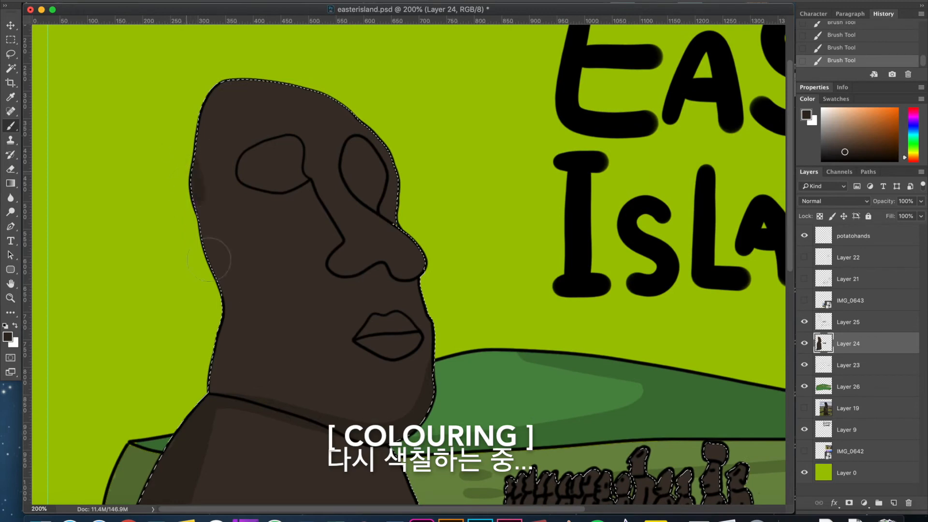
pyautogui.moveTo(209, 260); pyautogui.dragTo(206, 381)
pyautogui.moveTo(313, 197)
pyautogui.mouseDown()
pyautogui.moveTo(290, 151)
pyautogui.moveTo(246, 173)
pyautogui.moveTo(317, 160)
pyautogui.moveTo(367, 193)
pyautogui.moveTo(369, 149)
pyautogui.mouseUp()
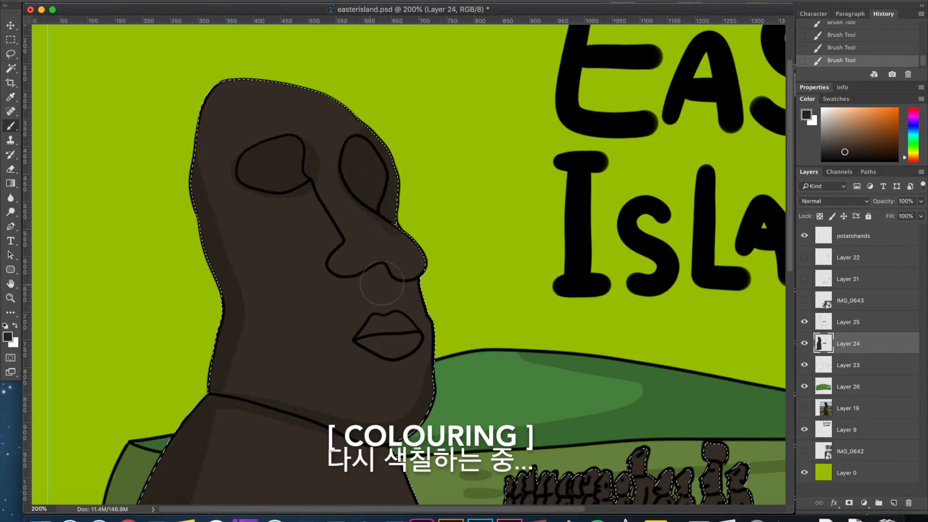
# Shade beneath the large moai's nose and over its lips with a smaller darker brown brush.
pyautogui.scroll(-1, 387, 271)
pyautogui.press('[')
pyautogui.moveTo(371, 283)
pyautogui.mouseDown()
pyautogui.moveTo(333, 270)
pyautogui.moveTo(345, 279)
pyautogui.moveTo(372, 272)
pyautogui.mouseUp()
pyautogui.press('[')
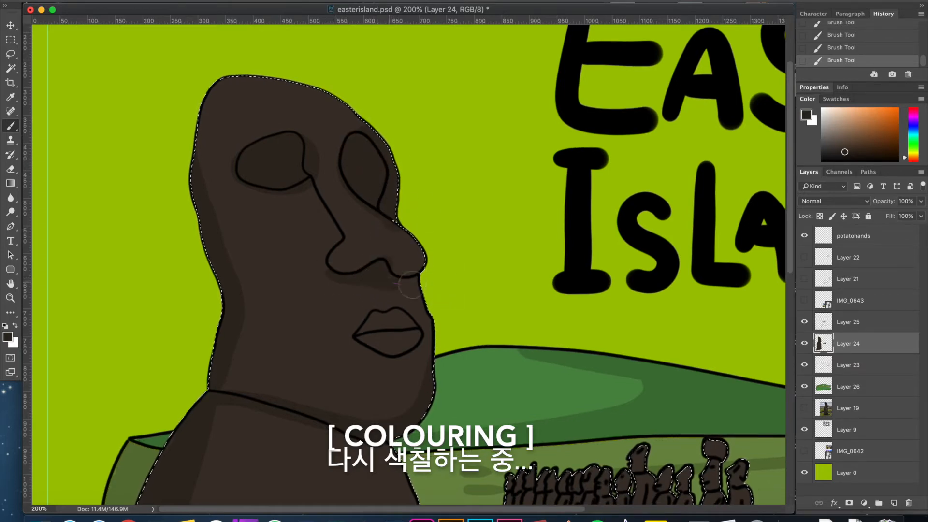
pyautogui.moveTo(388, 327); pyautogui.dragTo(372, 327)
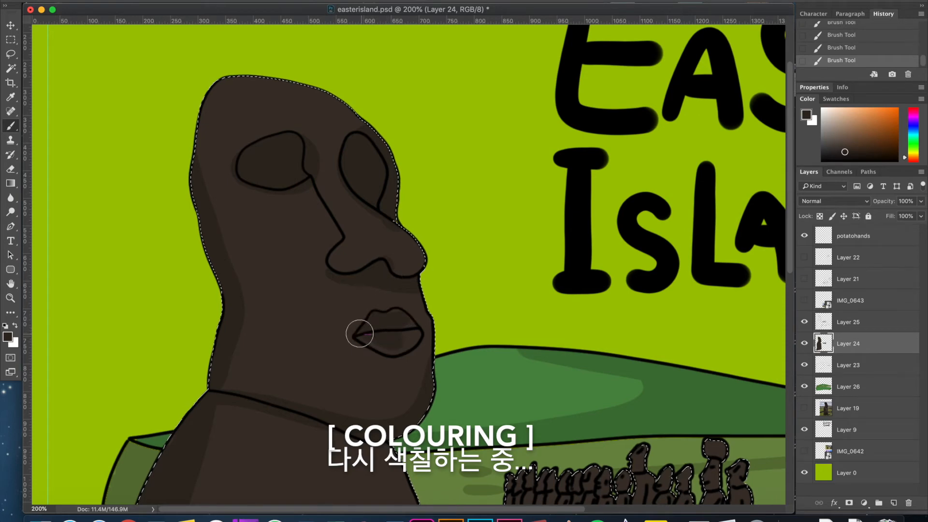
pyautogui.moveTo(397, 318)
pyautogui.mouseDown()
pyautogui.moveTo(377, 347)
pyautogui.moveTo(320, 356)
pyautogui.moveTo(337, 345)
pyautogui.mouseUp()
# Add darker brown weathering streaks to the large moai's cheek and chin.
pyautogui.moveTo(259, 248)
pyautogui.mouseDown()
pyautogui.moveTo(296, 279)
pyautogui.moveTo(286, 370)
pyautogui.moveTo(257, 254)
pyautogui.mouseUp()
pyautogui.moveTo(306, 334); pyautogui.dragTo(323, 352)
pyautogui.moveTo(256, 267); pyautogui.dragTo(256, 326)
pyautogui.moveTo(346, 387)
pyautogui.mouseDown()
pyautogui.moveTo(310, 116)
pyautogui.moveTo(327, 27)
pyautogui.mouseUp()
# Shade the right edge of the large moai's body down to its lower right corner in darker brown.
pyautogui.moveTo(351, 266); pyautogui.dragTo(376, 127)
pyautogui.moveTo(436, 190)
pyautogui.mouseDown()
pyautogui.moveTo(393, 353)
pyautogui.moveTo(393, 433)
pyautogui.moveTo(406, 347)
pyautogui.mouseUp()
pyautogui.press('super+z')
pyautogui.moveTo(441, 132)
pyautogui.mouseDown()
pyautogui.moveTo(436, 339)
pyautogui.moveTo(376, 436)
pyautogui.mouseUp()
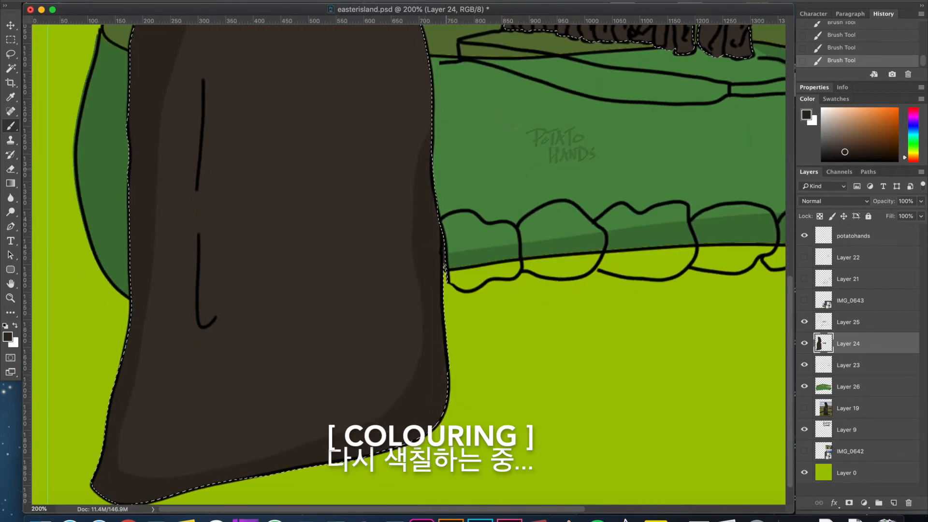
# Paint darker brown shading around the large moai's arm lines and add blotches toward the base of the body.
pyautogui.moveTo(209, 76)
pyautogui.mouseDown()
pyautogui.moveTo(200, 170)
pyautogui.moveTo(236, 303)
pyautogui.moveTo(243, 296)
pyautogui.mouseUp()
pyautogui.moveTo(293, 303); pyautogui.dragTo(279, 371)
pyautogui.moveTo(273, 311); pyautogui.dragTo(279, 371)
pyautogui.moveTo(276, 447)
pyautogui.mouseDown()
pyautogui.moveTo(368, 414)
pyautogui.moveTo(264, 467)
pyautogui.mouseUp()
pyautogui.moveTo(299, 416); pyautogui.dragTo(186, 469)
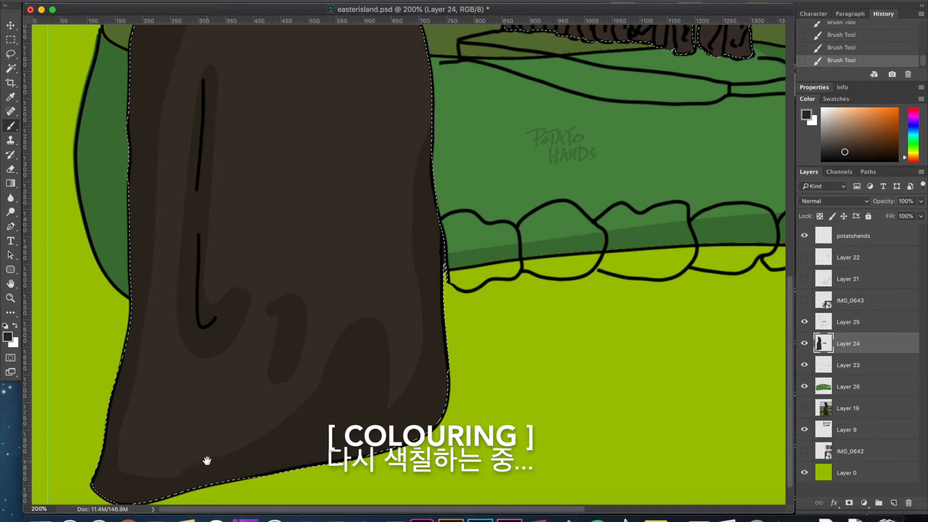
# Dab small darker brown spots on the right side of the large moai's body.
pyautogui.scroll(-1, 207, 460)
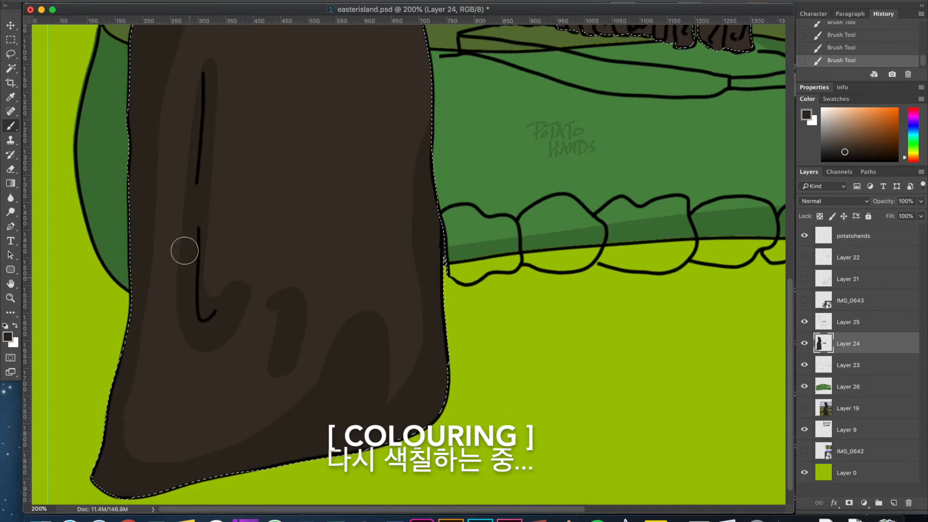
pyautogui.scroll(5, 193, 291)
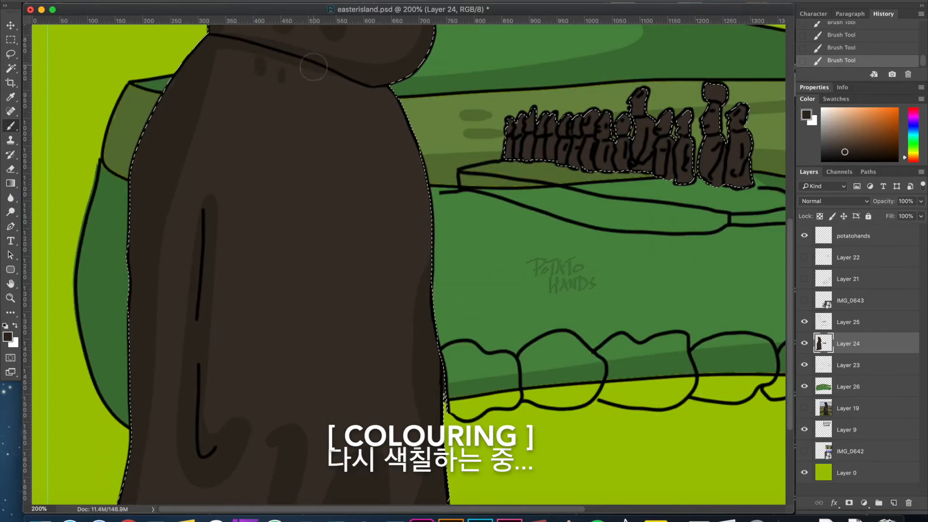
pyautogui.click(373, 296)
pyautogui.click(372, 321)
pyautogui.moveTo(356, 345); pyautogui.dragTo(368, 345)
# Shade the row of small moai with the darker brown on Layer 24.
pyautogui.hscroll(5, 387, 333)
pyautogui.scroll(2, 387, 334)
pyautogui.press('super+plus')
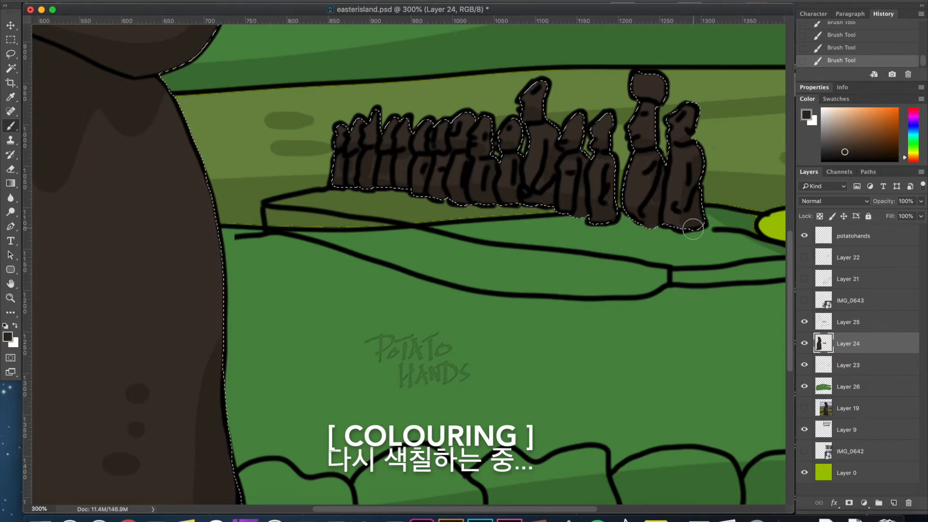
pyautogui.press('super+minus')
pyautogui.press('super+minus')
pyautogui.press('super+minus')
pyautogui.press('super+equal')
pyautogui.press('super+equal')
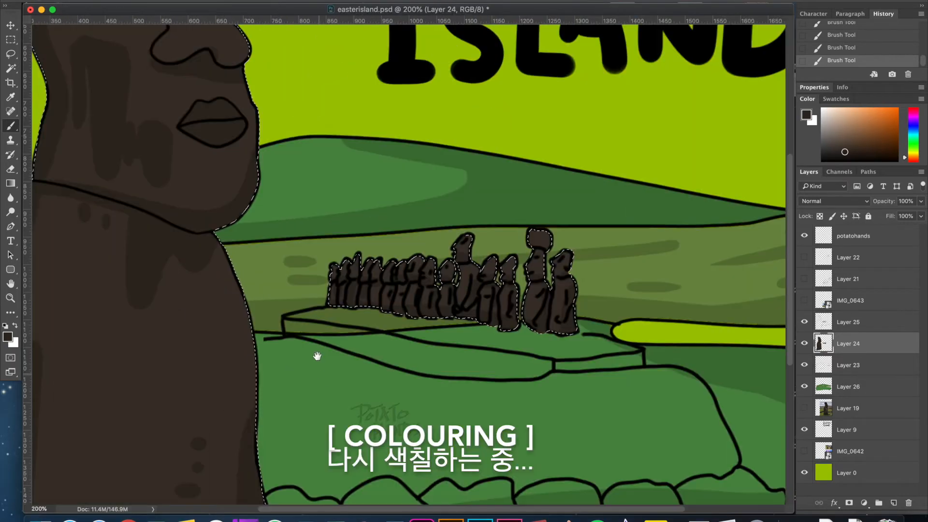
# Close the outline gap of the first wall stone beside the large moai with black brush strokes on Layer 25.
pyautogui.moveTo(316, 357); pyautogui.dragTo(364, 113)
pyautogui.moveTo(408, 151); pyautogui.dragTo(259, 201)
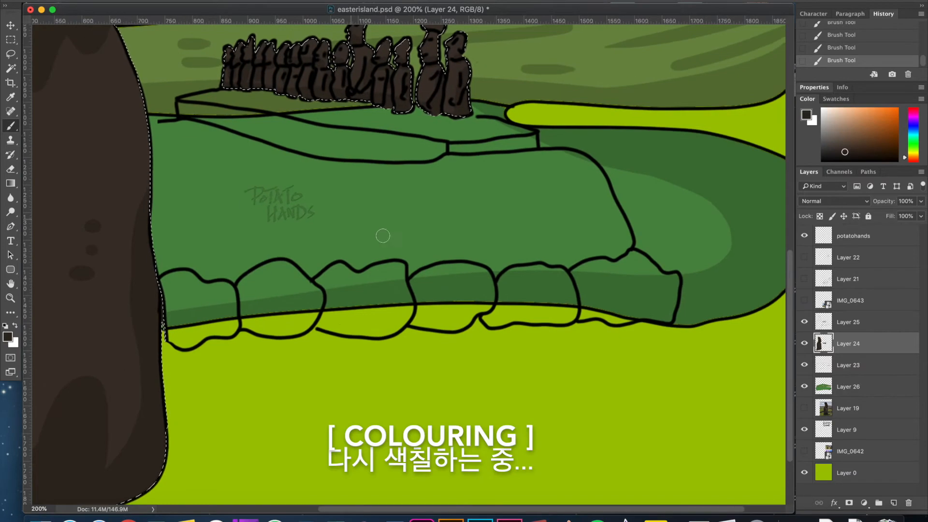
pyautogui.click(865, 331)
pyautogui.press('w')
pyautogui.click(203, 304)
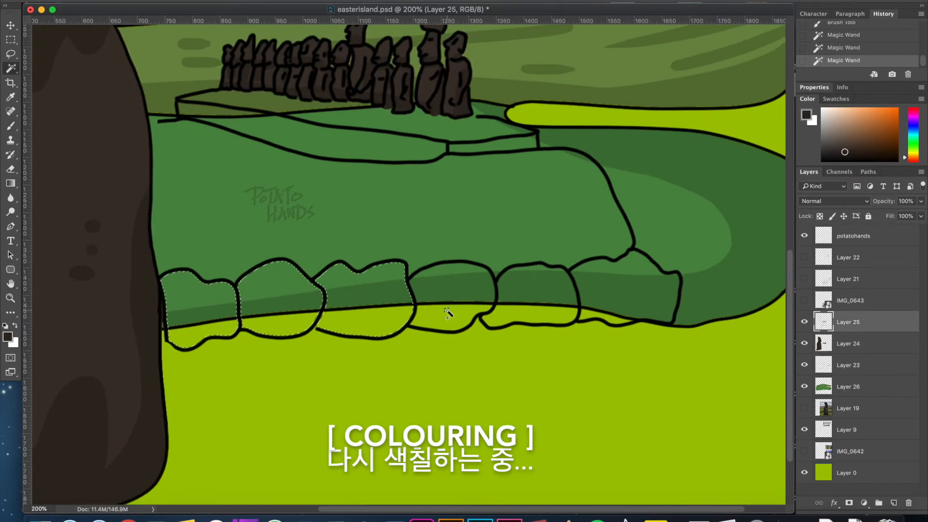
pyautogui.press('super+equal')
pyautogui.press('super+equal')
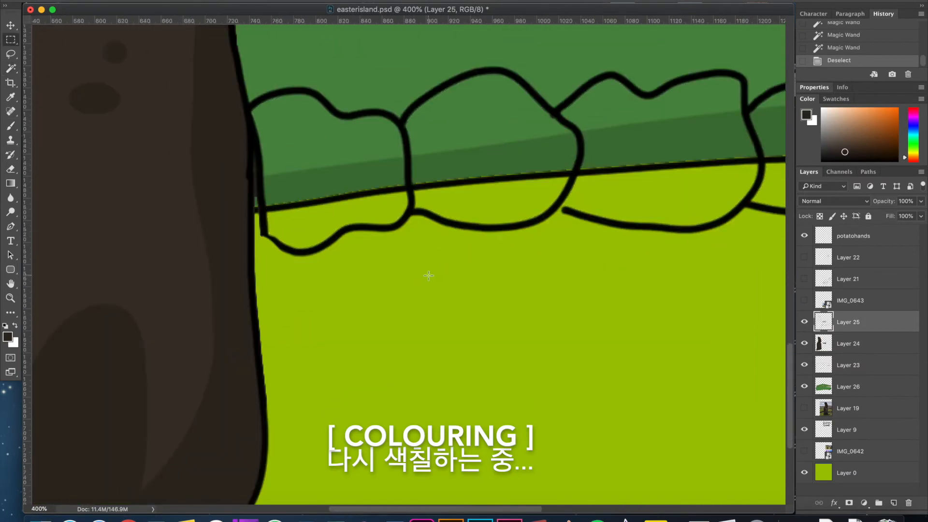
pyautogui.press('i')
pyautogui.click(312, 254)
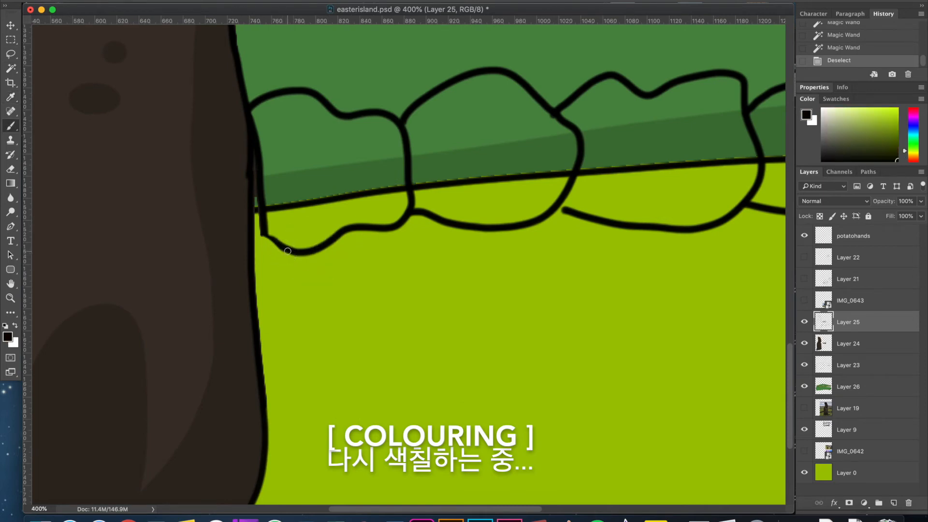
pyautogui.moveTo(268, 240)
pyautogui.mouseDown()
pyautogui.moveTo(259, 201)
pyautogui.moveTo(261, 232)
pyautogui.moveTo(279, 246)
pyautogui.mouseUp()
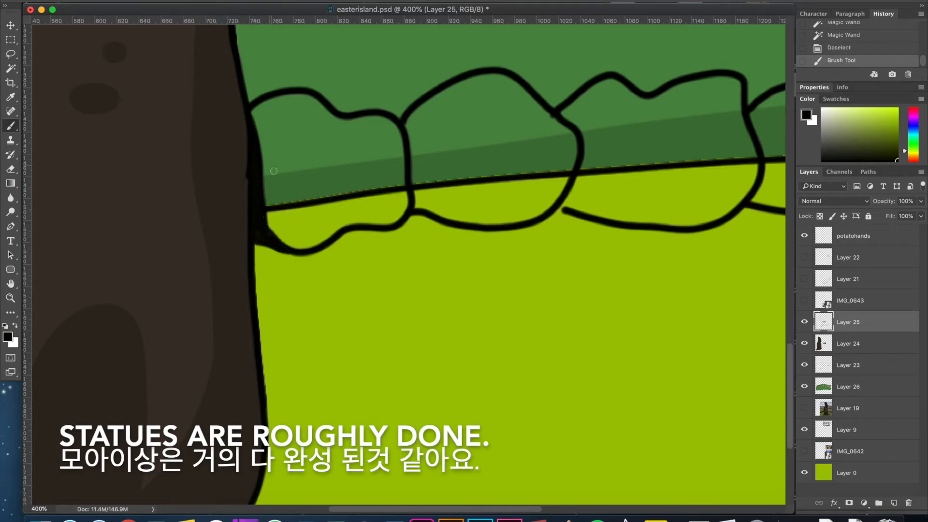
# Select the interiors of all the wall stones by colour and expand the selection.
pyautogui.press('w')
pyautogui.click(353, 180)
pyautogui.keyDown('shift'); pyautogui.click(484, 179); pyautogui.keyUp('shift')
pyautogui.keyDown('shift'); pyautogui.click(617, 185); pyautogui.keyUp('shift')
pyautogui.press('super+minus')
pyautogui.keyDown('shift'); pyautogui.click(717, 183); pyautogui.keyUp('shift')
pyautogui.moveTo(674, 211); pyautogui.dragTo(275, 239)
pyautogui.keyDown('shift'); pyautogui.click(478, 211); pyautogui.keyUp('shift')
pyautogui.keyDown('shift'); pyautogui.click(583, 202); pyautogui.keyUp('shift')
pyautogui.click(237, 1)
pyautogui.moveTo(291, 126)
pyautogui.click(373, 146)
pyautogui.press('Return')
# Fill the selected wall stones with a warm dark brown on Layer 24 and clear the selection.
pyautogui.click(7, 337)
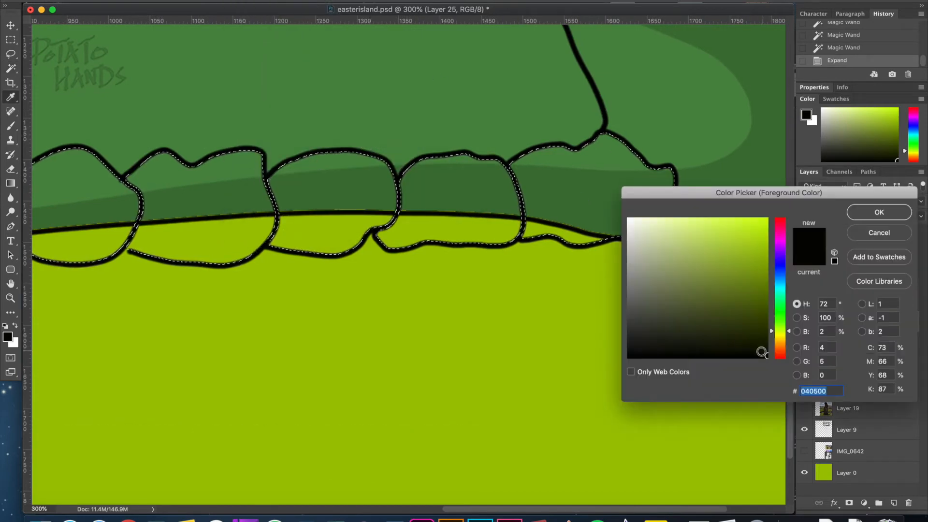
pyautogui.click(779, 345)
pyautogui.click(675, 323)
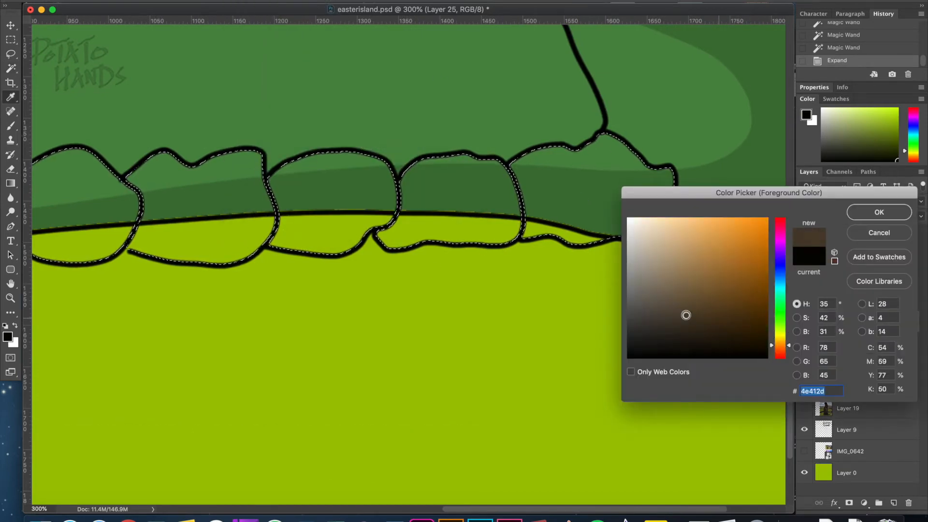
pyautogui.moveTo(677, 315); pyautogui.dragTo(679, 315)
pyautogui.click(890, 217)
pyautogui.click(867, 342)
pyautogui.hotkey('alt', 'BackSpace')
pyautogui.hotkey('alt', 'BackSpace')
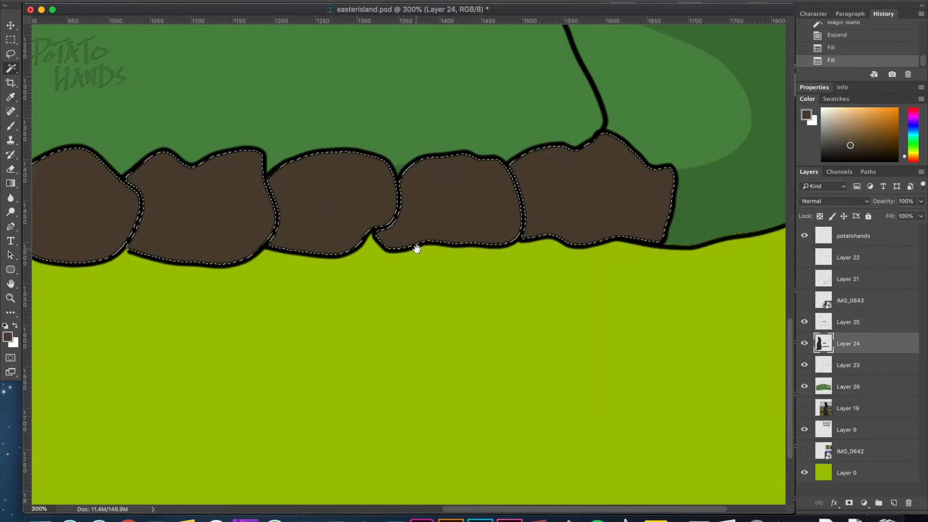
pyautogui.moveTo(412, 248); pyautogui.dragTo(442, 246)
pyautogui.press('m')
pyautogui.scroll(5, 290, 304)
pyautogui.press('super+d')
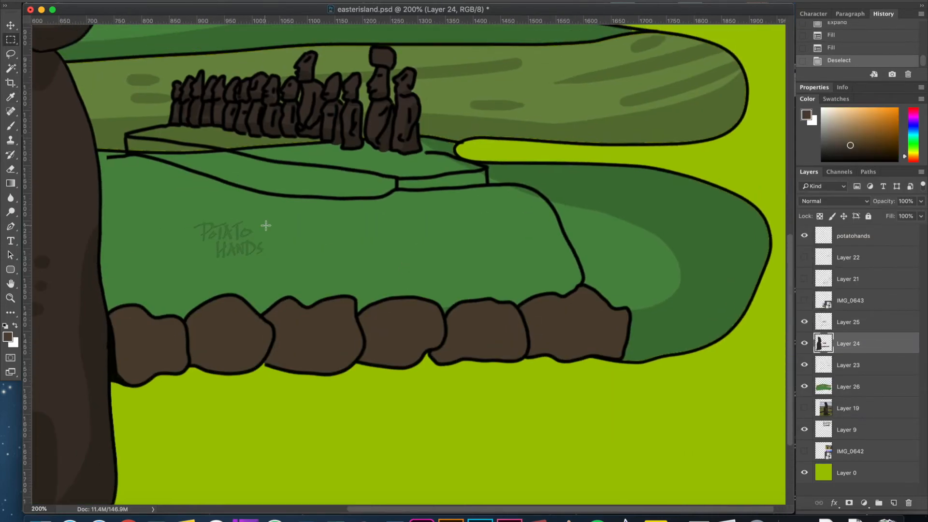
# Sample the large moai's dark brown and set the brush to an even darker shade of it.
pyautogui.moveTo(365, 226); pyautogui.dragTo(480, 265)
pyautogui.click(7, 337)
pyautogui.click(61, 420)
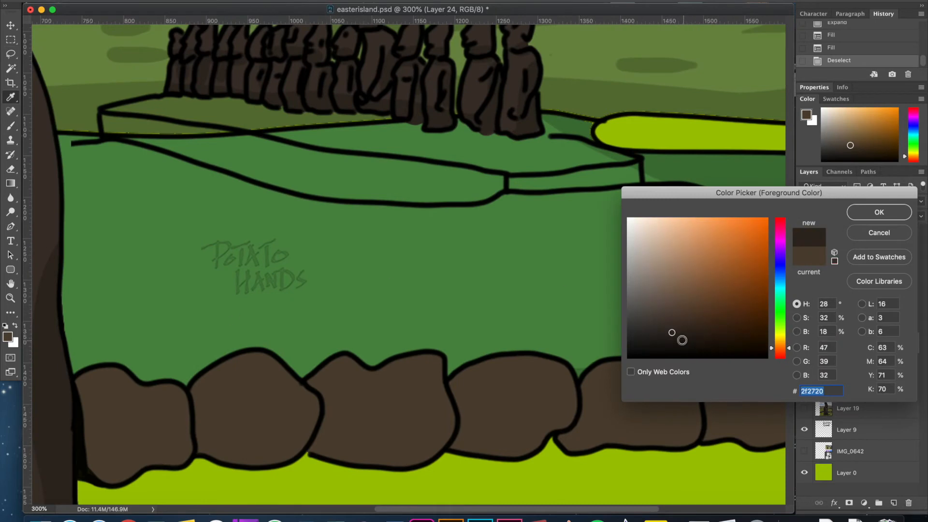
pyautogui.click(683, 341)
pyautogui.click(866, 210)
pyautogui.press('super+=')
pyautogui.moveTo(309, 237)
pyautogui.mouseDown()
pyautogui.moveTo(282, 375)
pyautogui.moveTo(397, 370)
pyautogui.mouseUp()
pyautogui.press('b')
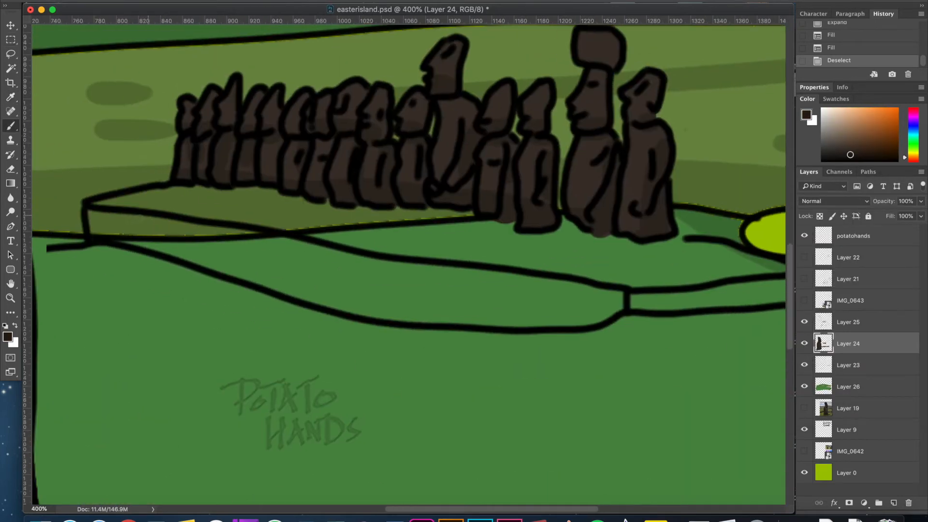
# Undo the trial brush stroke along the small moai's platform and add a new layer above Layer 23.
pyautogui.moveTo(92, 224)
pyautogui.mouseDown()
pyautogui.moveTo(100, 204)
pyautogui.moveTo(213, 186)
pyautogui.moveTo(596, 245)
pyautogui.moveTo(752, 256)
pyautogui.moveTo(709, 247)
pyautogui.mouseUp()
pyautogui.press('super+z')
pyautogui.click(858, 366)
pyautogui.press('super+minus')
pyautogui.press('super+minus')
pyautogui.press('super+minus')
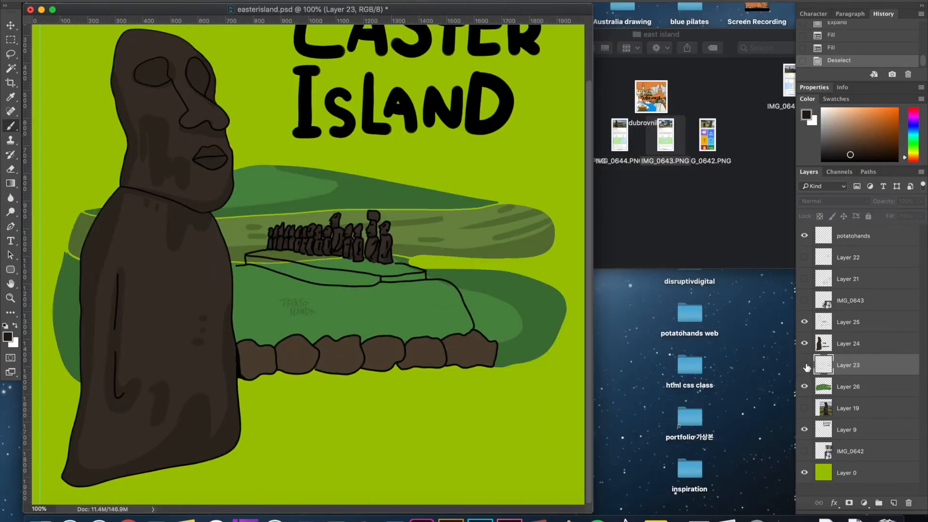
pyautogui.click(894, 503)
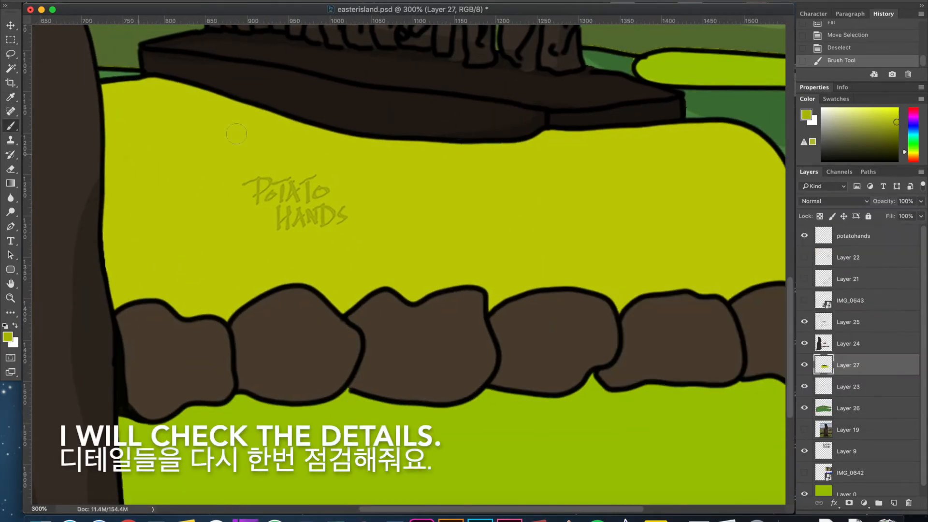
# Brush darker yellow-green streaks across the yellow ground behind the stone wall on Layer 27.
pyautogui.moveTo(128, 156); pyautogui.dragTo(197, 146)
pyautogui.moveTo(123, 188); pyautogui.dragTo(226, 169)
pyautogui.moveTo(324, 161); pyautogui.dragTo(660, 240)
pyautogui.moveTo(533, 173); pyautogui.dragTo(631, 198)
pyautogui.moveTo(188, 237); pyautogui.dragTo(241, 257)
pyautogui.moveTo(314, 238); pyautogui.dragTo(398, 259)
# Add short darker yellow-green streaks at the right end of the yellow ground.
pyautogui.hscroll(8, 398, 259)
pyautogui.moveTo(328, 192)
pyautogui.mouseDown()
pyautogui.moveTo(438, 221)
pyautogui.moveTo(397, 208)
pyautogui.mouseUp()
pyautogui.press('super+z')
pyautogui.moveTo(353, 236); pyautogui.dragTo(409, 258)
pyautogui.moveTo(388, 288); pyautogui.dragTo(434, 299)
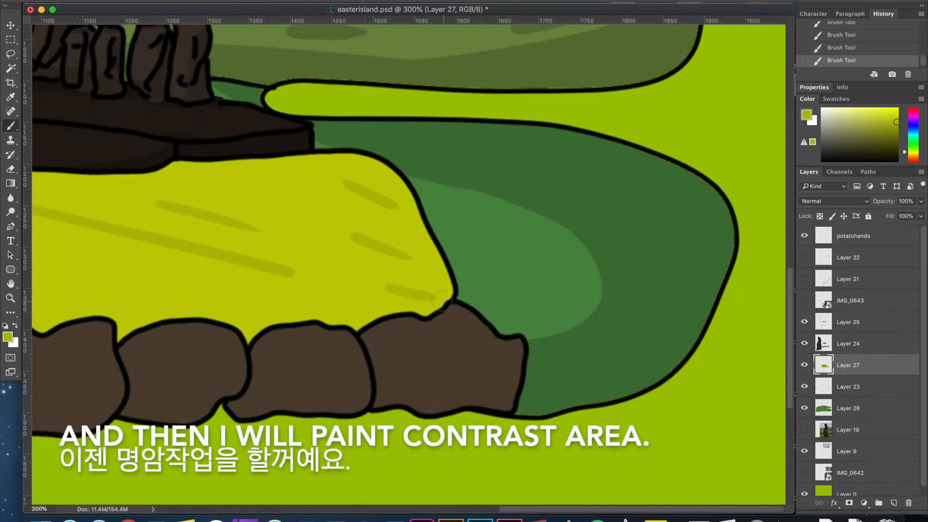
pyautogui.hscroll(-5, 433, 169)
pyautogui.moveTo(657, 363); pyautogui.dragTo(758, 296)
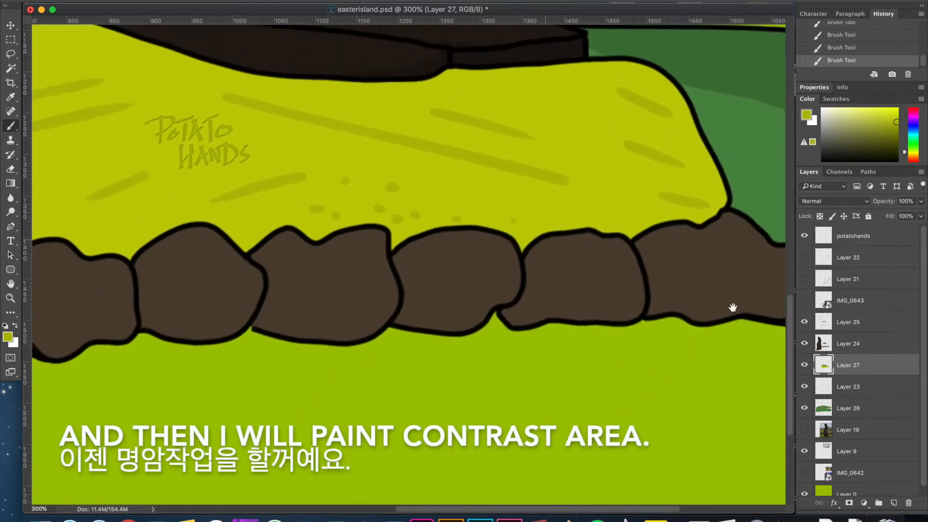
# Clear the selection and merge Layer 27 with Layer 24.
pyautogui.press('w')
pyautogui.click(504, 289)
pyautogui.press('super+d')
pyautogui.click(860, 344)
pyautogui.keyDown('shift'); pyautogui.click(860, 364); pyautogui.keyUp('shift')
pyautogui.press('super+e')
# Select the fill areas of the wall stones on Layer 24 and choose a slightly darker brown for shading.
pyautogui.click(488, 266)
pyautogui.keyDown('shift'); pyautogui.click(189, 265); pyautogui.keyUp('shift')
pyautogui.keyDown('shift'); pyautogui.click(114, 285); pyautogui.keyUp('shift')
pyautogui.keyDown('shift'); pyautogui.click(356, 271); pyautogui.keyUp('shift')
pyautogui.keyDown('shift'); pyautogui.click(612, 266); pyautogui.keyUp('shift')
pyautogui.keyDown('shift'); pyautogui.click(691, 258); pyautogui.keyUp('shift')
pyautogui.click(8, 336)
pyautogui.click(878, 213)
pyautogui.press('b')
# Shade the lower parts and right sides of the wall stones with the darker brown.
pyautogui.moveTo(174, 325); pyautogui.dragTo(283, 253)
pyautogui.moveTo(288, 294); pyautogui.dragTo(275, 310)
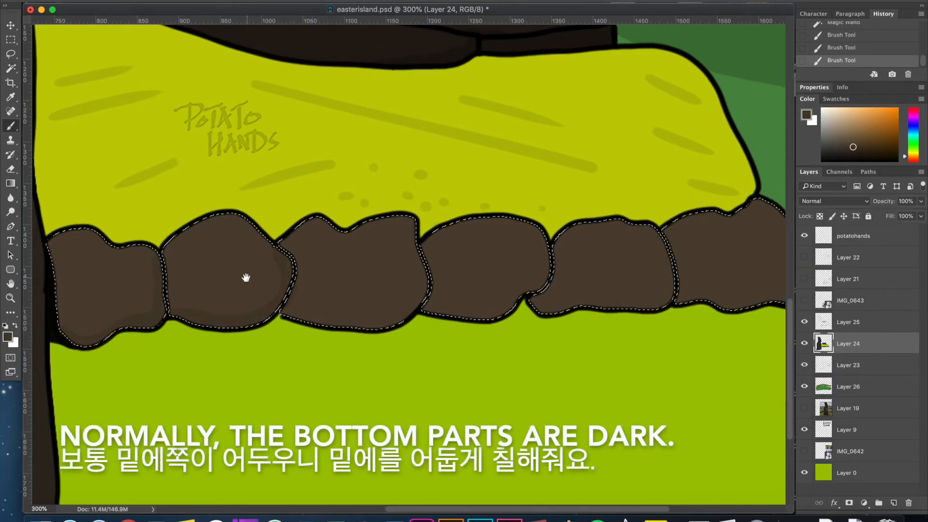
pyautogui.moveTo(296, 275); pyautogui.dragTo(234, 278)
pyautogui.moveTo(355, 254); pyautogui.dragTo(236, 289)
pyautogui.moveTo(435, 313); pyautogui.dragTo(372, 297)
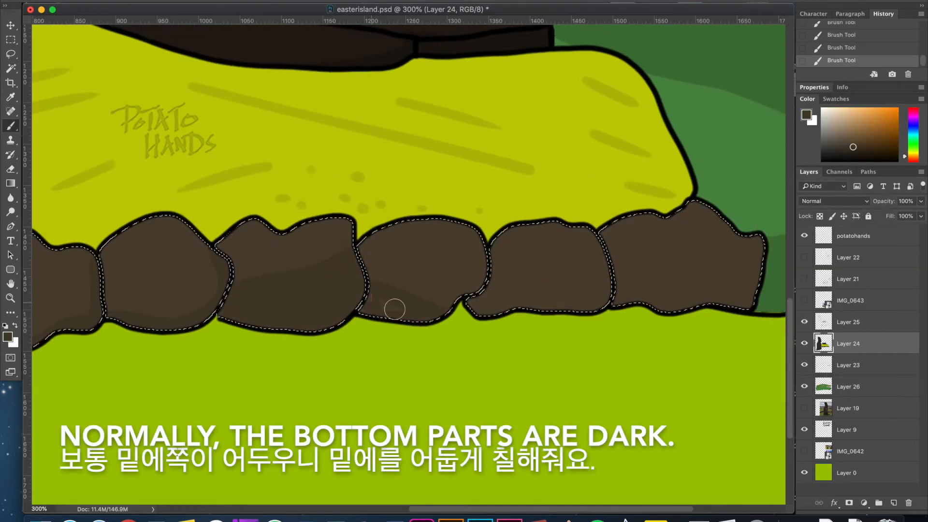
pyautogui.moveTo(494, 289); pyautogui.dragTo(604, 261)
pyautogui.moveTo(470, 307); pyautogui.dragTo(608, 266)
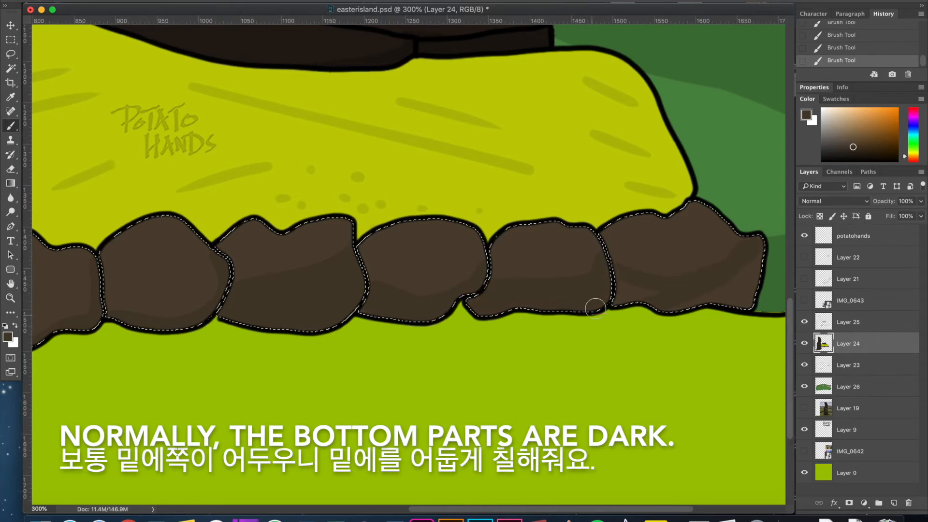
pyautogui.moveTo(488, 281); pyautogui.dragTo(779, 311)
# Set the brush colour to #392e1f and deepen the shading along the bottoms of the wall stones.
pyautogui.moveTo(381, 333); pyautogui.dragTo(325, 354)
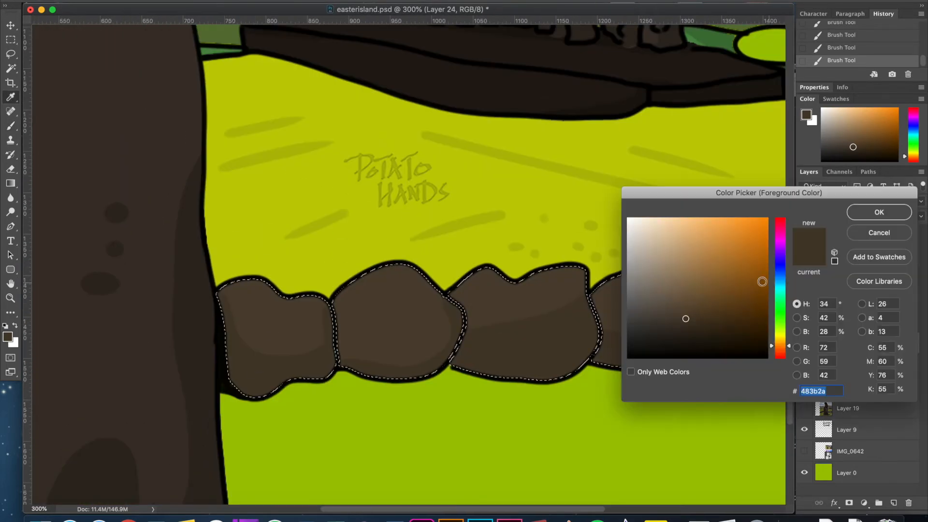
pyautogui.press('Return')
pyautogui.moveTo(234, 376); pyautogui.dragTo(676, 357)
pyautogui.moveTo(676, 348)
pyautogui.mouseDown()
pyautogui.moveTo(331, 308)
pyautogui.moveTo(645, 309)
pyautogui.moveTo(451, 319)
pyautogui.moveTo(494, 289)
pyautogui.mouseUp()
pyautogui.moveTo(267, 314); pyautogui.dragTo(319, 316)
pyautogui.moveTo(139, 309); pyautogui.dragTo(477, 319)
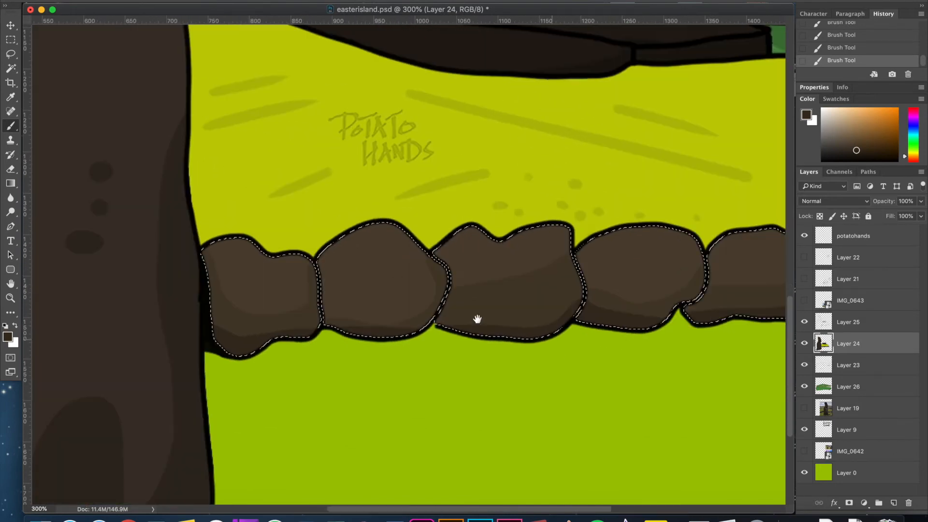
pyautogui.moveTo(153, 343); pyautogui.dragTo(490, 226)
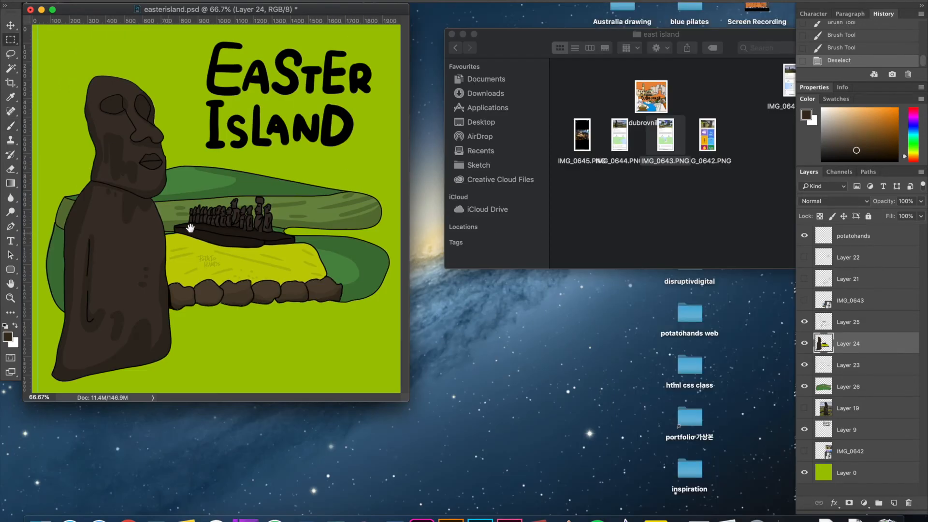
pyautogui.press('super+equal')
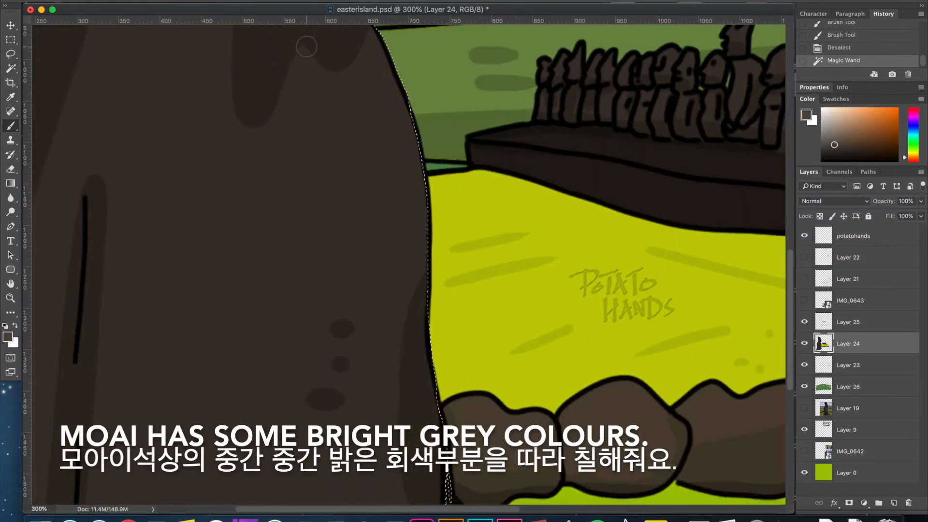
# Paint lighter grey-brown highlight patches down the right side of the large moai's body.
pyautogui.moveTo(306, 47)
pyautogui.mouseDown()
pyautogui.moveTo(244, 125)
pyautogui.moveTo(356, 141)
pyautogui.moveTo(365, 452)
pyautogui.moveTo(370, 32)
pyautogui.moveTo(271, 135)
pyautogui.moveTo(319, 193)
pyautogui.moveTo(299, 87)
pyautogui.moveTo(347, 95)
pyautogui.moveTo(380, 164)
pyautogui.moveTo(387, 79)
pyautogui.mouseUp()
pyautogui.moveTo(265, 251); pyautogui.dragTo(437, 161)
pyautogui.moveTo(483, 368); pyautogui.dragTo(422, 156)
pyautogui.moveTo(475, 216)
pyautogui.mouseDown()
pyautogui.moveTo(442, 453)
pyautogui.moveTo(456, 410)
pyautogui.mouseUp()
pyautogui.moveTo(351, 147); pyautogui.dragTo(419, 377)
pyautogui.moveTo(416, 149); pyautogui.dragTo(394, 379)
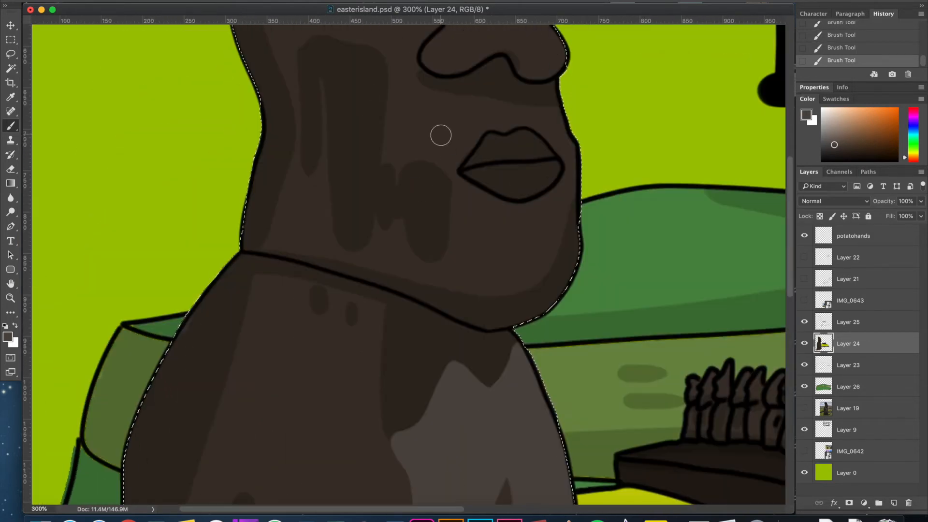
# Brush thin vertical grey-brown highlight streaks on the large moai's cheek and beside its mouth.
pyautogui.moveTo(439, 135); pyautogui.dragTo(441, 275)
pyautogui.moveTo(449, 185); pyautogui.dragTo(504, 252)
pyautogui.moveTo(351, 227); pyautogui.dragTo(346, 280)
pyautogui.moveTo(363, 247); pyautogui.dragTo(360, 307)
# Dab small grey-brown highlight spots on the large moai's upper chest.
pyautogui.moveTo(374, 415); pyautogui.dragTo(375, 157)
pyautogui.moveTo(426, 238); pyautogui.dragTo(425, 245)
pyautogui.moveTo(408, 236); pyautogui.dragTo(409, 242)
pyautogui.moveTo(389, 207); pyautogui.dragTo(387, 230)
# Dab grey-brown highlight spots and short streaks on the middle of the large moai's body.
pyautogui.moveTo(434, 306); pyautogui.dragTo(435, 100)
pyautogui.moveTo(391, 266); pyautogui.dragTo(377, 256)
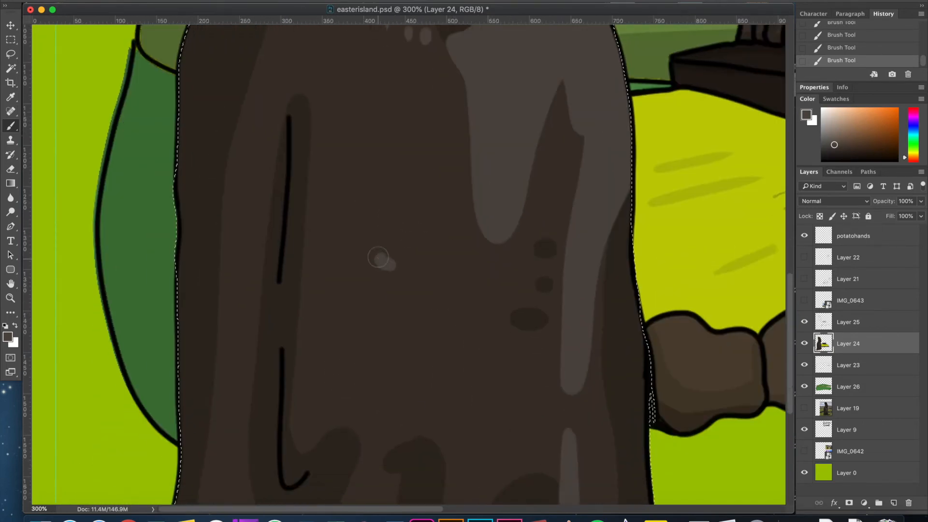
pyautogui.moveTo(385, 322); pyautogui.dragTo(386, 329)
pyautogui.moveTo(396, 323); pyautogui.dragTo(397, 328)
pyautogui.moveTo(373, 309); pyautogui.dragTo(369, 360)
pyautogui.moveTo(408, 311); pyautogui.dragTo(408, 180)
pyautogui.moveTo(429, 336); pyautogui.dragTo(429, 366)
pyautogui.keyDown('alt'); pyautogui.click(329, 379); pyautogui.keyUp('alt')
# Set the brush to a near-black brown and deepen the shading around the large moai's arm and body.
pyautogui.click(7, 337)
pyautogui.click(679, 339)
pyautogui.click(879, 213)
pyautogui.moveTo(386, 188); pyautogui.dragTo(346, 407)
pyautogui.moveTo(251, 215); pyautogui.dragTo(236, 414)
pyautogui.moveTo(280, 414); pyautogui.dragTo(323, 91)
pyautogui.moveTo(409, 221); pyautogui.dragTo(412, 299)
pyautogui.moveTo(641, 294); pyautogui.dragTo(653, 305)
# Add near-black brown strokes toward the base of the large moai's body, undoing one misplaced stroke.
pyautogui.moveTo(435, 386); pyautogui.dragTo(435, 364)
pyautogui.moveTo(238, 383)
pyautogui.mouseDown()
pyautogui.moveTo(234, 427)
pyautogui.moveTo(244, 430)
pyautogui.mouseUp()
pyautogui.moveTo(256, 443); pyautogui.dragTo(259, 437)
pyautogui.press('super+z')
pyautogui.moveTo(519, 323); pyautogui.dragTo(487, 399)
pyautogui.moveTo(420, 361)
pyautogui.mouseDown()
pyautogui.moveTo(358, 422)
pyautogui.moveTo(338, 476)
pyautogui.mouseUp()
# Paint near-black shadows inside the large moai's eye sockets and around its nose.
pyautogui.moveTo(579, 72)
pyautogui.mouseDown()
pyautogui.moveTo(486, 292)
pyautogui.moveTo(614, 384)
pyautogui.mouseUp()
pyautogui.moveTo(397, 146); pyautogui.dragTo(377, 152)
pyautogui.moveTo(348, 121); pyautogui.dragTo(423, 285)
pyautogui.moveTo(280, 134); pyautogui.dragTo(345, 145)
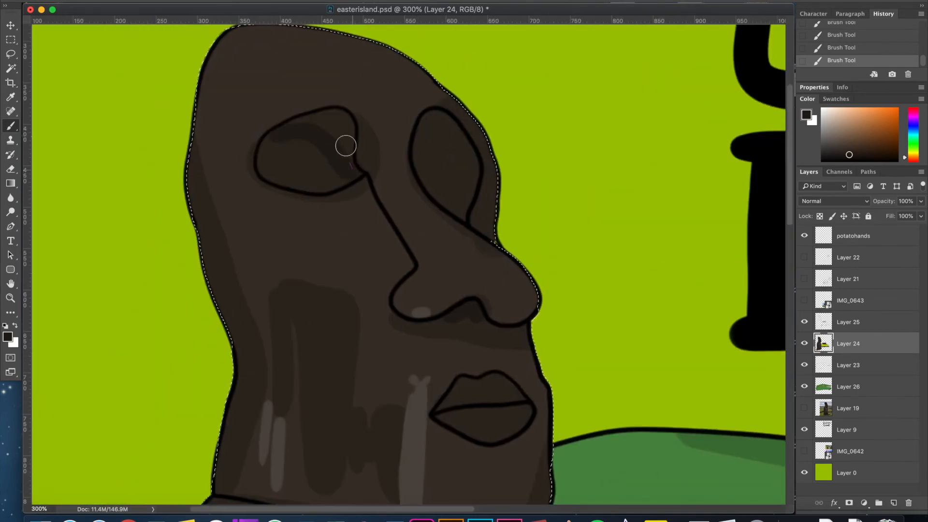
pyautogui.moveTo(429, 123)
pyautogui.mouseDown()
pyautogui.moveTo(470, 218)
pyautogui.moveTo(497, 235)
pyautogui.mouseUp()
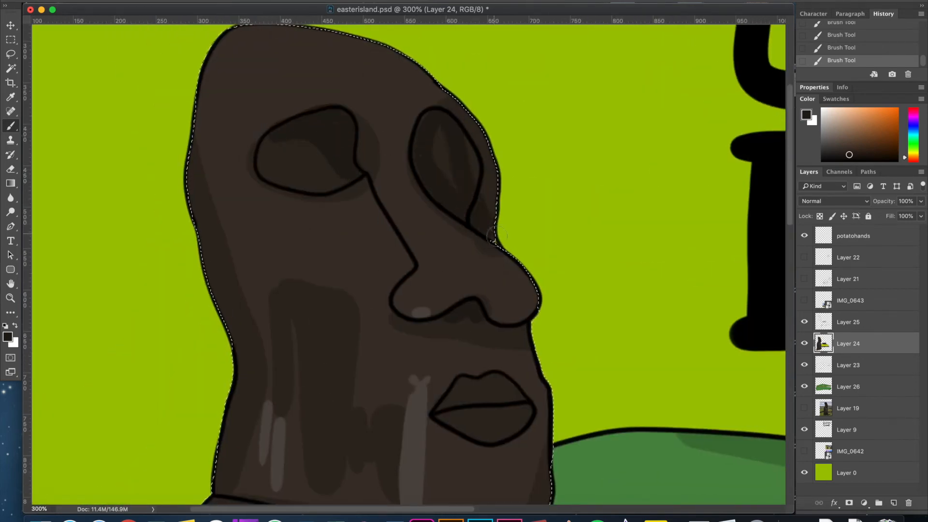
pyautogui.moveTo(521, 315); pyautogui.dragTo(530, 296)
# Paint a near-black shadow beneath the large moai's chin and clear the selection.
pyautogui.moveTo(517, 341); pyautogui.dragTo(507, 203)
pyautogui.moveTo(513, 410)
pyautogui.mouseDown()
pyautogui.moveTo(453, 434)
pyautogui.moveTo(478, 286)
pyautogui.moveTo(357, 279)
pyautogui.moveTo(469, 287)
pyautogui.mouseUp()
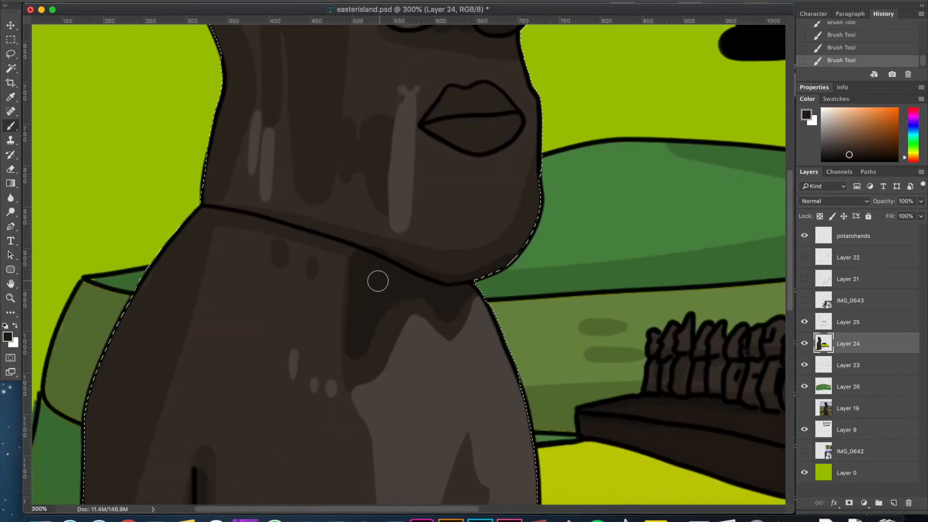
pyautogui.hscroll(5, 377, 282)
pyautogui.scroll(-2, 377, 282)
pyautogui.press('super+d')
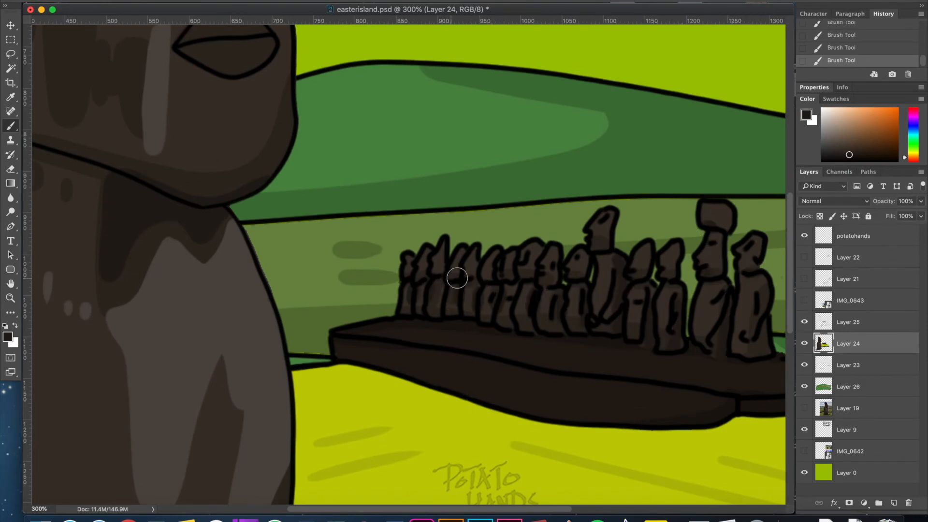
pyautogui.scroll(-1, 740, 256)
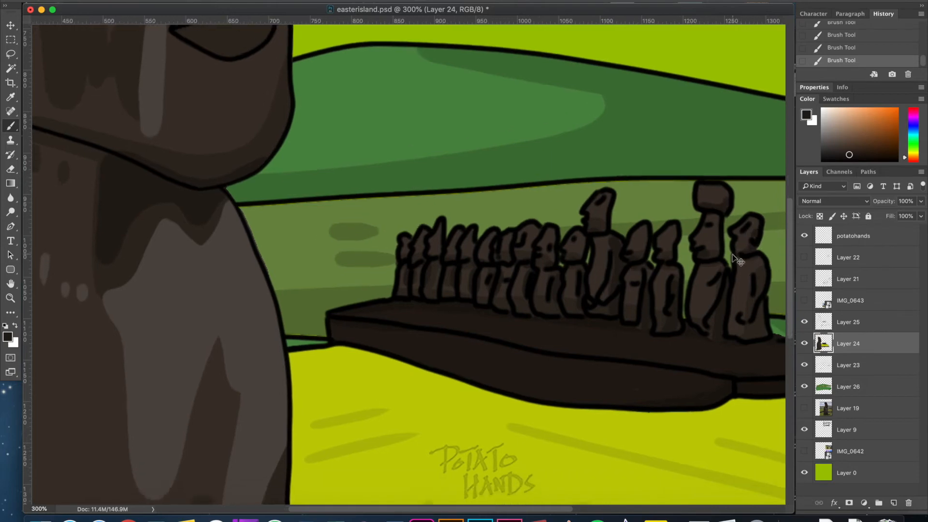
# Show Layer 21 and move its line drawing of the round pillared building slightly upward.
pyautogui.press('super+minus')
pyautogui.press('super+minus')
pyautogui.press('super+minus')
pyautogui.press('super+equal')
pyautogui.press('super+minus')
pyautogui.press('super+equal')
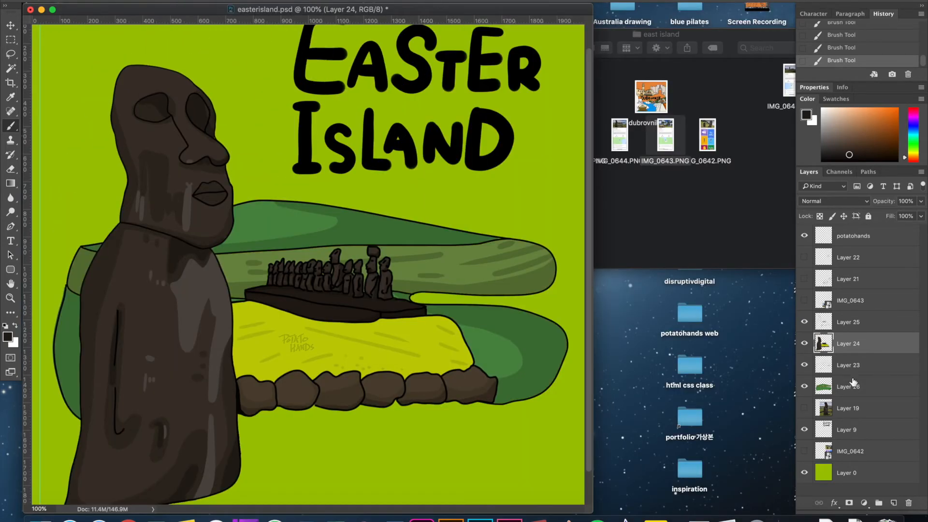
pyautogui.click(878, 368)
pyautogui.click(803, 276)
pyautogui.click(847, 281)
pyautogui.moveTo(533, 288); pyautogui.dragTo(536, 270)
# Add a new layer and place it directly below Layer 21 for colouring the building.
pyautogui.click(893, 503)
pyautogui.moveTo(863, 280); pyautogui.dragTo(870, 305)
pyautogui.press('super+equal')
pyautogui.press('super+equal')
pyautogui.moveTo(632, 478); pyautogui.dragTo(417, 110)
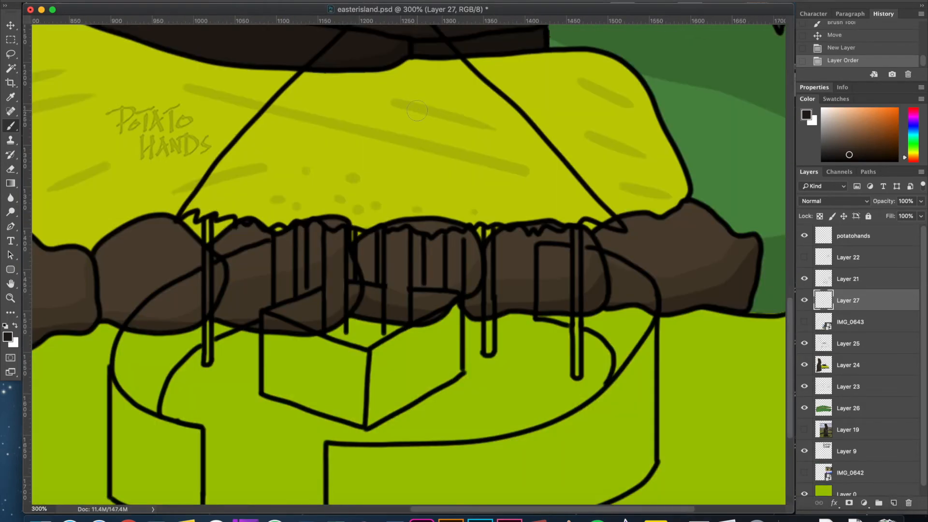
# Choose a light tan foreground colour, select the hut's roof in the Layer 21 line drawing and expand the selection.
pyautogui.click(8, 337)
pyautogui.moveTo(781, 345); pyautogui.dragTo(782, 337)
pyautogui.moveTo(688, 245); pyautogui.dragTo(683, 231)
pyautogui.click(878, 211)
pyautogui.moveTo(579, 210); pyautogui.dragTo(579, 263)
pyautogui.press('w')
pyautogui.click(482, 208)
pyautogui.click(849, 279)
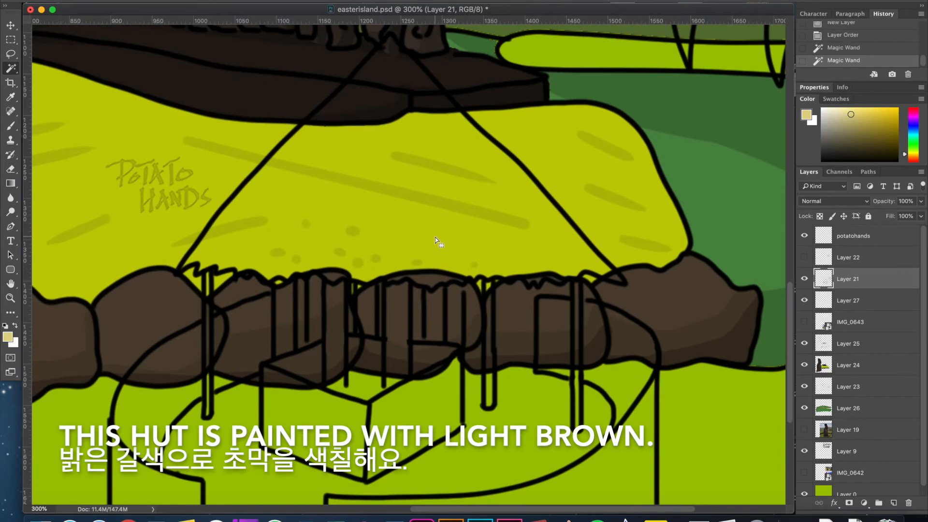
pyautogui.click(421, 277)
pyautogui.click(234, 1)
pyautogui.moveTo(249, 125)
pyautogui.click(378, 147)
pyautogui.press('Return')
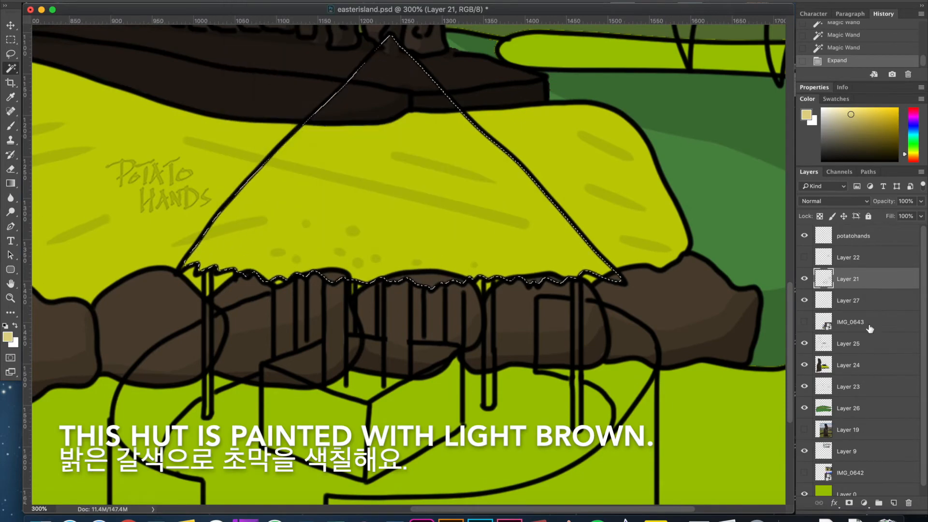
# Fill the selected hut roof with the light tan on Layer 27 and clear the selection.
pyautogui.click(854, 300)
pyautogui.hotkey('alt', 'BackSpace')
pyautogui.press('m')
pyautogui.press('super+d')
# Choose a dark olive brown and paint along the inner edges of the large front fence panel on Layer 27.
pyautogui.scroll(-2, 344, 169)
pyautogui.press('super+equal')
pyautogui.moveTo(336, 317)
pyautogui.mouseDown()
pyautogui.moveTo(375, 248)
pyautogui.moveTo(375, 216)
pyautogui.mouseUp()
pyautogui.click(8, 337)
pyautogui.click(727, 294)
pyautogui.click(878, 211)
pyautogui.press('b')
pyautogui.moveTo(235, 243); pyautogui.dragTo(236, 219)
pyautogui.moveTo(127, 275); pyautogui.dragTo(137, 196)
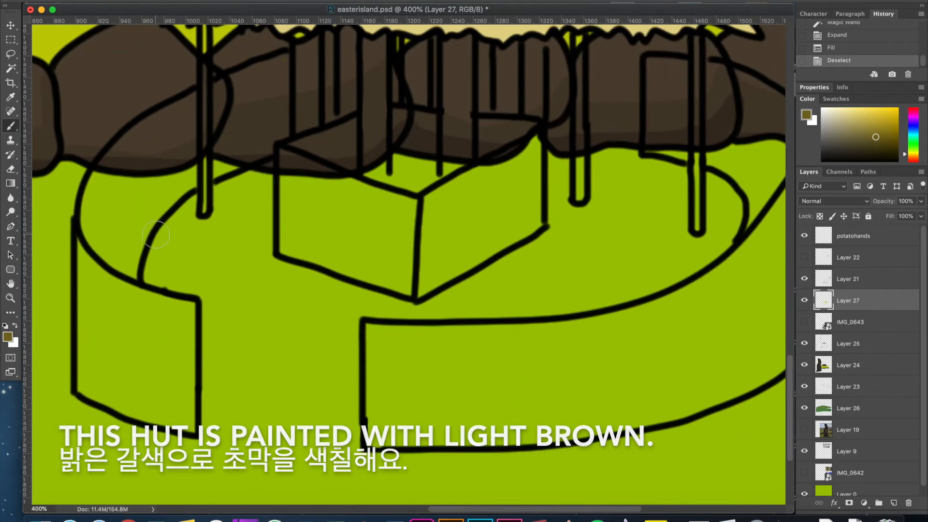
pyautogui.moveTo(374, 334)
pyautogui.mouseDown()
pyautogui.moveTo(387, 452)
pyautogui.moveTo(610, 424)
pyautogui.mouseUp()
pyautogui.moveTo(546, 380)
pyautogui.mouseDown()
pyautogui.moveTo(512, 389)
pyautogui.moveTo(388, 384)
pyautogui.mouseUp()
pyautogui.moveTo(219, 337)
pyautogui.mouseDown()
pyautogui.moveTo(213, 344)
pyautogui.moveTo(518, 315)
pyautogui.moveTo(635, 246)
pyautogui.moveTo(628, 317)
pyautogui.mouseUp()
pyautogui.moveTo(630, 207)
pyautogui.mouseDown()
pyautogui.moveTo(503, 315)
pyautogui.moveTo(592, 253)
pyautogui.moveTo(471, 406)
pyautogui.moveTo(617, 365)
pyautogui.moveTo(635, 261)
pyautogui.mouseUp()
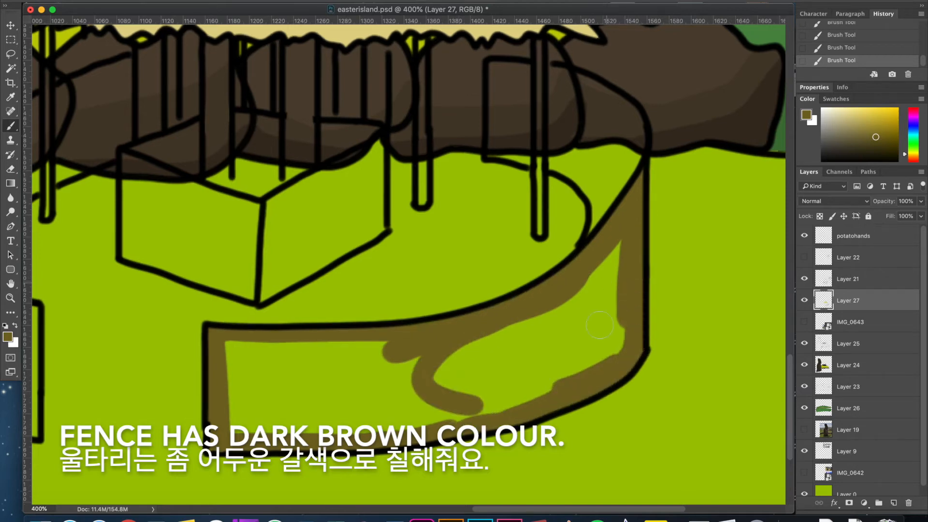
# Fill the unpainted middle of the large front fence panel with the same olive brown and touch up its lower corner.
pyautogui.press('w')
pyautogui.click(600, 321)
pyautogui.keyDown('shift'); pyautogui.click(632, 270); pyautogui.keyUp('shift')
pyautogui.hotkey('alt', 'BackSpace')
pyautogui.press('super+d')
pyautogui.press('m')
pyautogui.press('b')
pyautogui.moveTo(458, 410)
pyautogui.mouseDown()
pyautogui.moveTo(231, 436)
pyautogui.moveTo(245, 381)
pyautogui.moveTo(415, 390)
pyautogui.moveTo(292, 373)
pyautogui.moveTo(387, 407)
pyautogui.mouseUp()
# Select the smaller front fence panel and fill it with the same olive brown.
pyautogui.moveTo(619, 323)
pyautogui.mouseDown()
pyautogui.moveTo(639, 358)
pyautogui.moveTo(867, 256)
pyautogui.mouseUp()
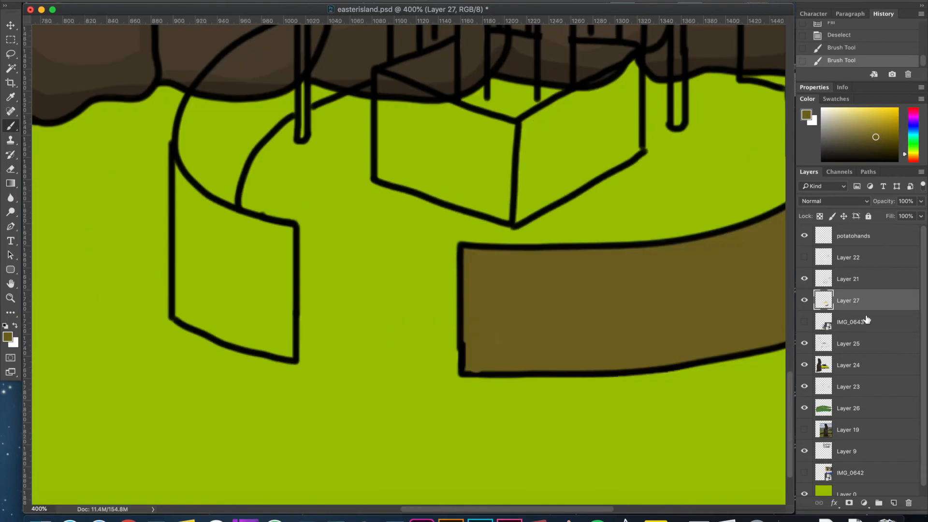
pyautogui.press('w')
pyautogui.click(259, 257)
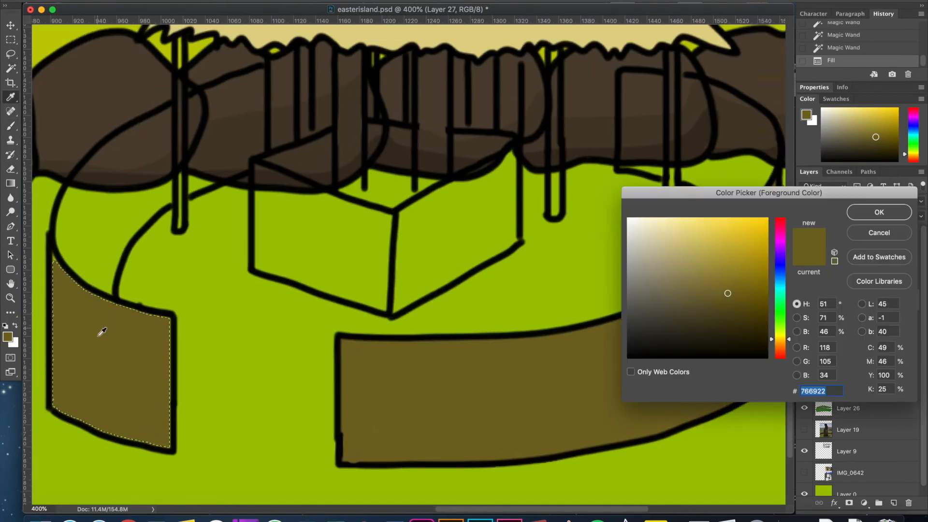
# Choose a darker olive, select the four inner fence sections in the Layer 21 drawing and expand the selection.
pyautogui.click(734, 302)
pyautogui.click(872, 212)
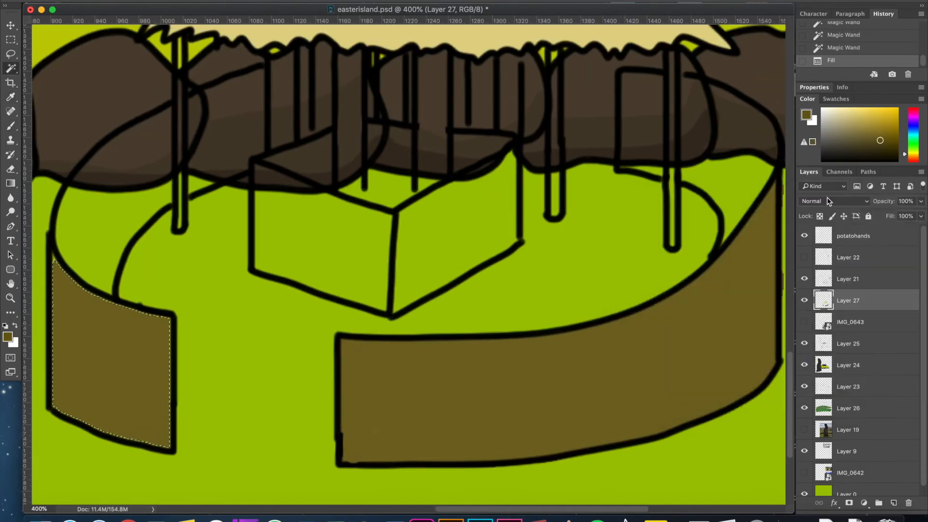
pyautogui.click(735, 123)
pyautogui.click(848, 279)
pyautogui.press('super+d')
pyautogui.click(237, 140)
pyautogui.keyDown('shift'); pyautogui.click(135, 164); pyautogui.keyUp('shift')
pyautogui.keyDown('shift'); pyautogui.click(729, 125); pyautogui.keyUp('shift')
pyautogui.keyDown('shift'); pyautogui.click(643, 127); pyautogui.keyUp('shift')
pyautogui.click(232, 2)
pyautogui.click(393, 148)
pyautogui.click(454, 181)
# Darken the olive brown further, fill the inner fence sections with it on Layer 27 and clear the selection.
pyautogui.click(854, 300)
pyautogui.hotkey('alt', 'BackSpace')
pyautogui.click(806, 114)
pyautogui.click(727, 293)
pyautogui.click(722, 314)
pyautogui.click(889, 214)
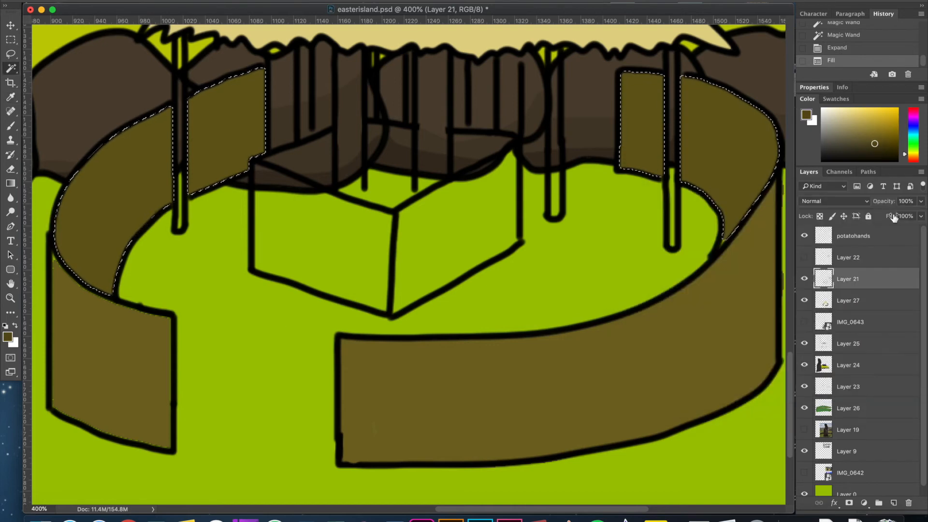
pyautogui.click(870, 294)
pyautogui.hotkey('alt', 'BackSpace')
pyautogui.hotkey('alt', 'BackSpace')
pyautogui.press('m')
pyautogui.click(380, 170)
# Set the foreground colour to wood brown 6b3914 and add a new layer directly below Layer 27.
pyautogui.click(806, 115)
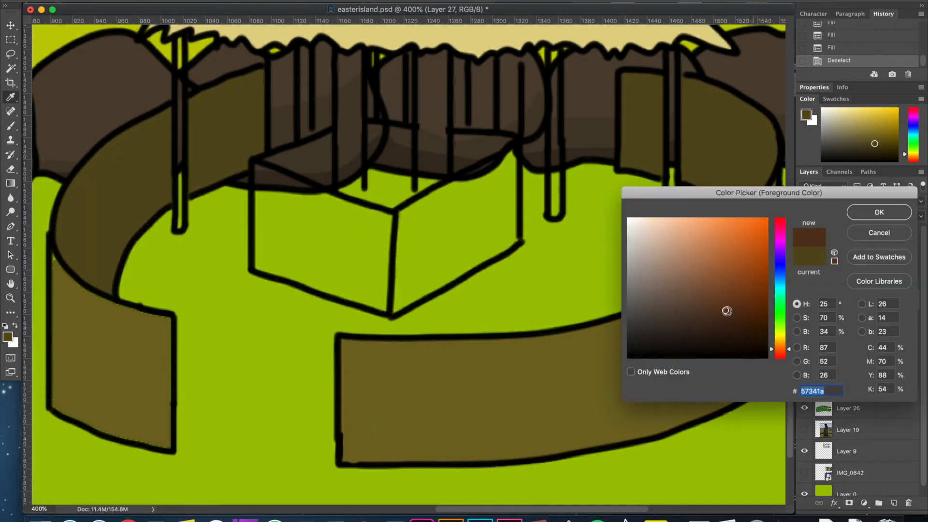
pyautogui.click(739, 296)
pyautogui.click(878, 209)
pyautogui.press('b')
pyautogui.scroll(3, 637, 178)
pyautogui.hscroll(2, 638, 178)
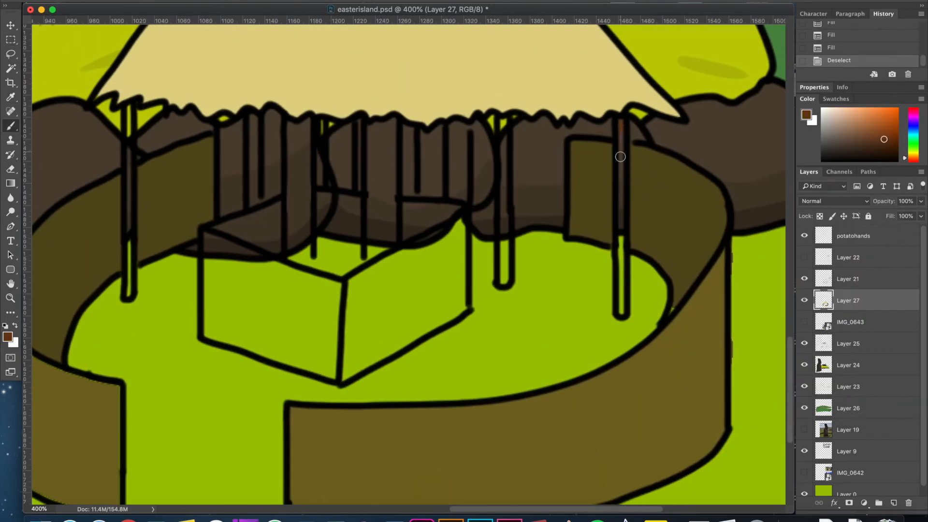
pyautogui.moveTo(620, 138); pyautogui.dragTo(623, 284)
pyautogui.press('super+z')
pyautogui.click(894, 503)
pyautogui.moveTo(866, 301); pyautogui.dragTo(865, 332)
# Paint the hut's pillars wood brown on Layer 28, leaving the gaps between them unpainted.
pyautogui.moveTo(620, 122); pyautogui.dragTo(620, 284)
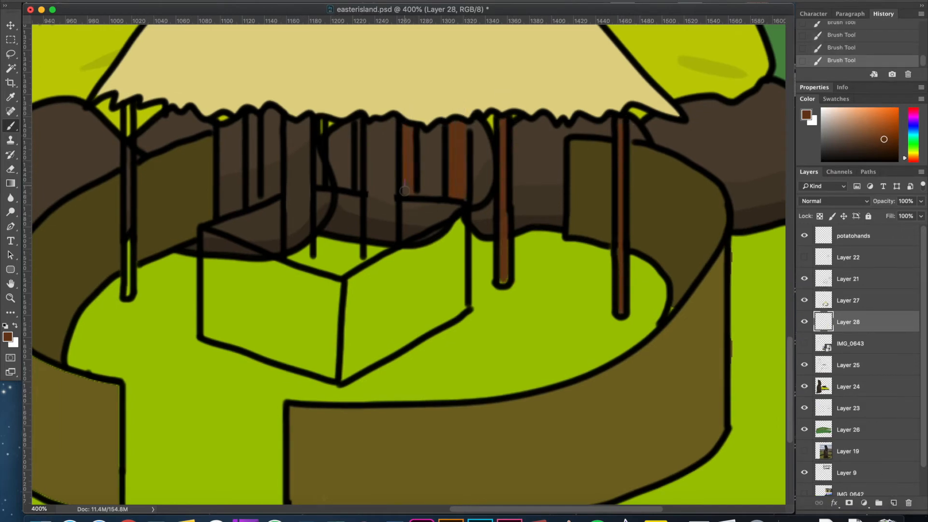
pyautogui.scroll(1, 435, 201)
pyautogui.hscroll(-3, 435, 201)
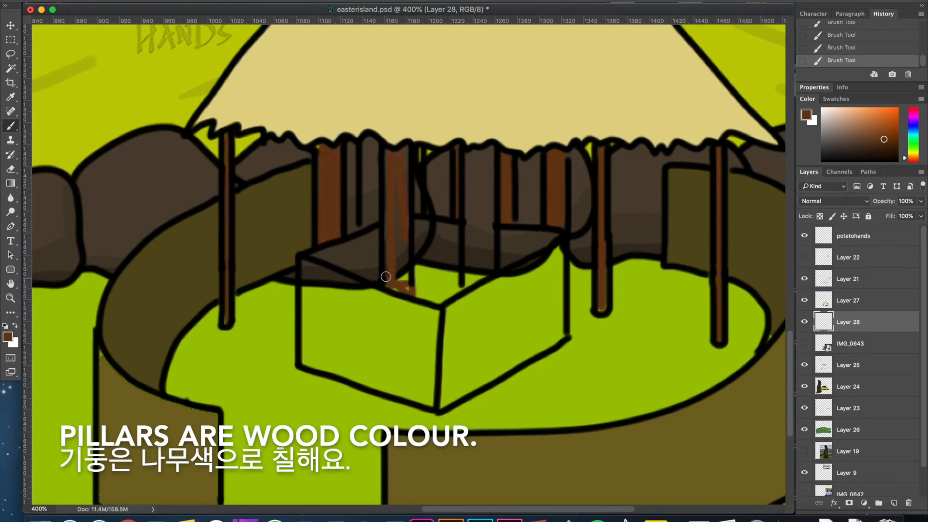
pyautogui.moveTo(497, 124)
pyautogui.mouseDown()
pyautogui.moveTo(491, 236)
pyautogui.moveTo(477, 254)
pyautogui.moveTo(479, 275)
pyautogui.mouseUp()
pyautogui.moveTo(416, 208); pyautogui.dragTo(418, 150)
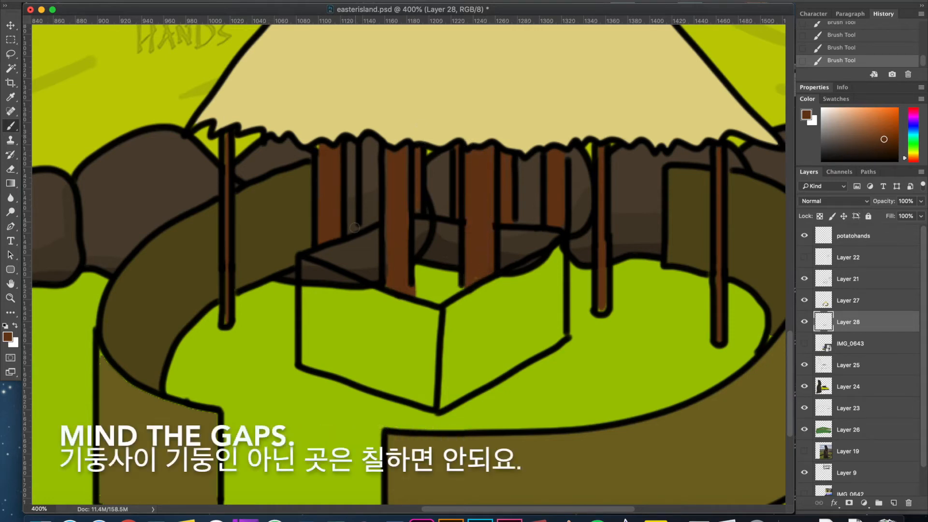
pyautogui.scroll(-1, 485, 274)
# Set the foreground colour to a darker reddish brown.
pyautogui.click(8, 337)
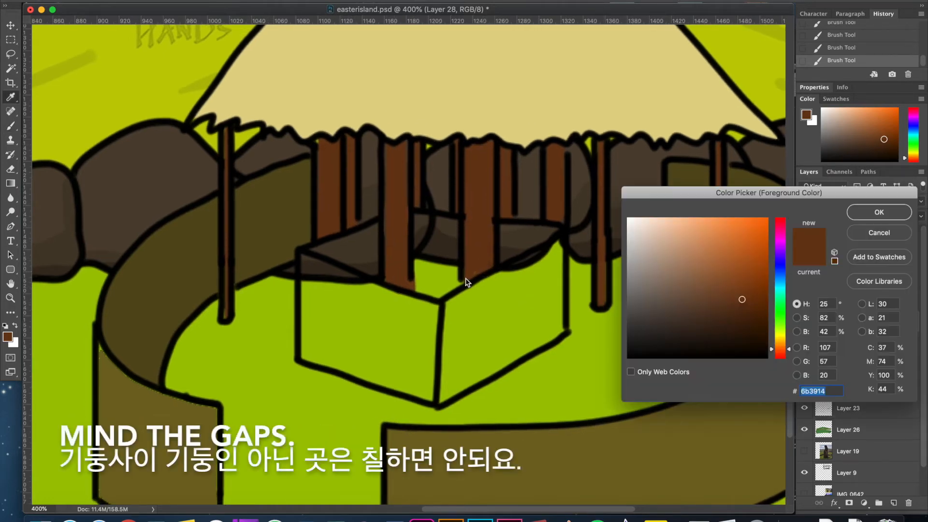
pyautogui.click(729, 315)
pyautogui.click(879, 212)
pyautogui.press('w')
pyautogui.click(863, 303)
pyautogui.click(450, 304)
pyautogui.click(853, 279)
pyautogui.click(522, 308)
pyautogui.click(523, 239)
pyautogui.keyDown('shift'); pyautogui.click(434, 234); pyautogui.keyUp('shift')
pyautogui.keyDown('shift'); pyautogui.click(358, 247); pyautogui.keyUp('shift')
pyautogui.press('m')
pyautogui.click(500, 289)
# Paint the dark brown along the edges of the central box on Layer 28.
pyautogui.click(848, 321)
pyautogui.click(804, 321)
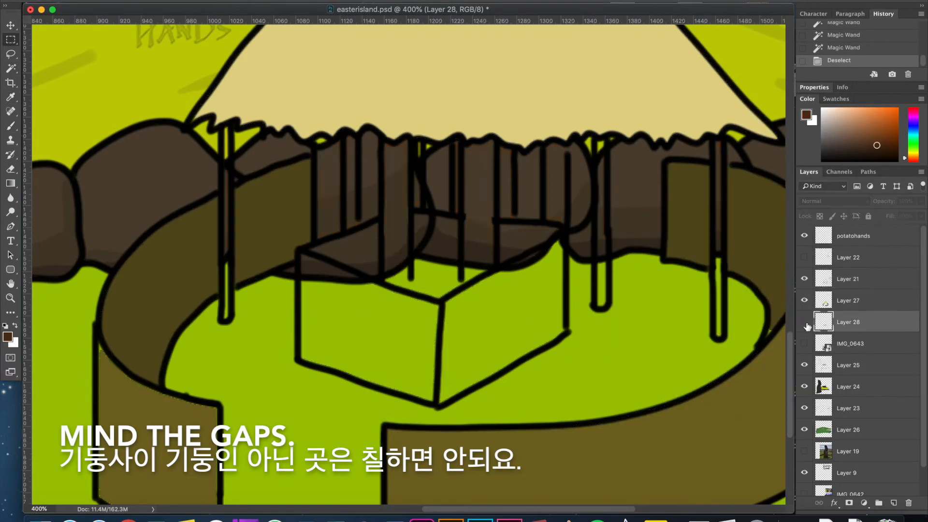
pyautogui.click(804, 321)
pyautogui.press('b')
pyautogui.moveTo(346, 240)
pyautogui.mouseDown()
pyautogui.moveTo(307, 290)
pyautogui.moveTo(308, 356)
pyautogui.mouseUp()
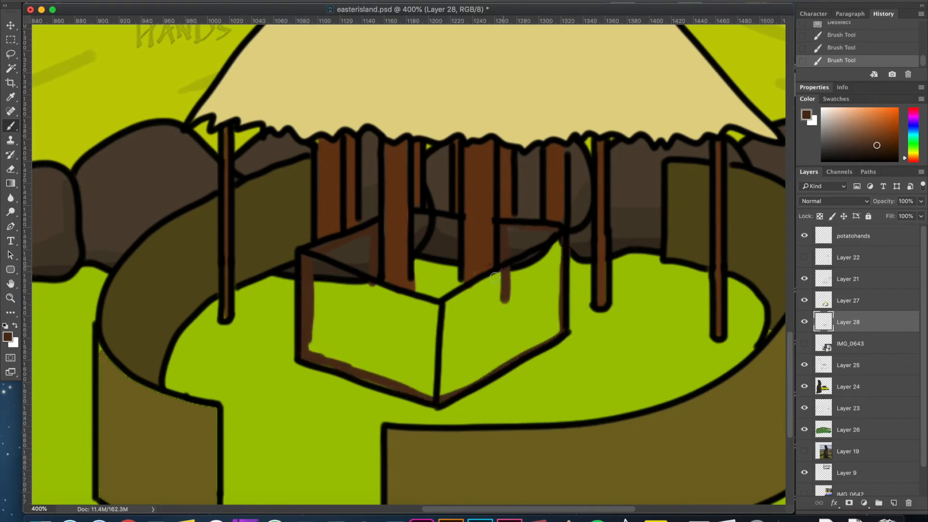
pyautogui.moveTo(497, 276); pyautogui.dragTo(557, 243)
# Fill the remaining areas of the central box with the dark brown and clear the selection.
pyautogui.press('w')
pyautogui.click(522, 245)
pyautogui.hotkey('alt', 'BackSpace')
pyautogui.keyDown('shift'); pyautogui.click(489, 292); pyautogui.keyUp('shift')
pyautogui.hotkey('alt', 'BackSpace')
pyautogui.press('super+d')
pyautogui.press('m')
# Paint the remaining gap inside the central box between the pillars dark brown.
pyautogui.press('b')
pyautogui.scroll(-1, 451, 252)
pyautogui.click(804, 321)
pyautogui.click(804, 322)
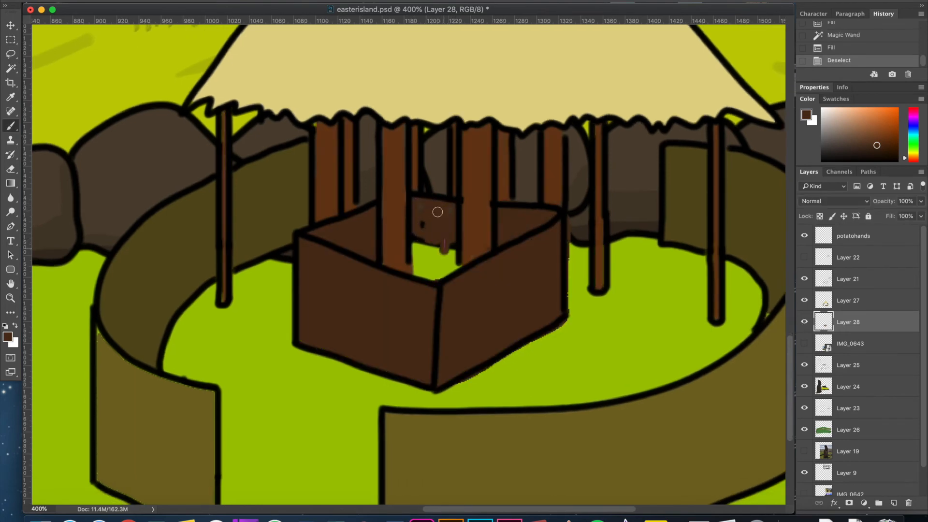
pyautogui.moveTo(430, 238); pyautogui.dragTo(452, 286)
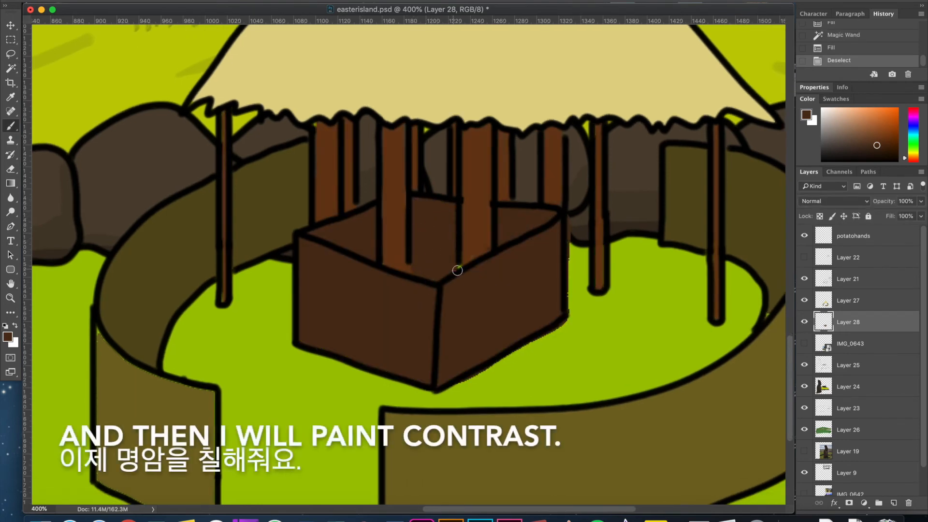
pyautogui.moveTo(448, 266); pyautogui.dragTo(458, 268)
# Select the central box's brown fill and choose an even darker brown as the foreground colour.
pyautogui.press('a')
pyautogui.press('w')
pyautogui.click(428, 245)
pyautogui.click(7, 337)
pyautogui.click(731, 325)
pyautogui.click(868, 213)
# Paint darker brown shading inside the central box and along the edges of its two outer faces.
pyautogui.press('b')
pyautogui.moveTo(326, 220); pyautogui.dragTo(374, 246)
pyautogui.moveTo(442, 233); pyautogui.dragTo(436, 253)
pyautogui.moveTo(560, 246); pyautogui.dragTo(557, 309)
pyautogui.moveTo(458, 356); pyautogui.dragTo(534, 322)
pyautogui.moveTo(434, 293); pyautogui.dragTo(426, 362)
pyautogui.moveTo(300, 245); pyautogui.dragTo(311, 344)
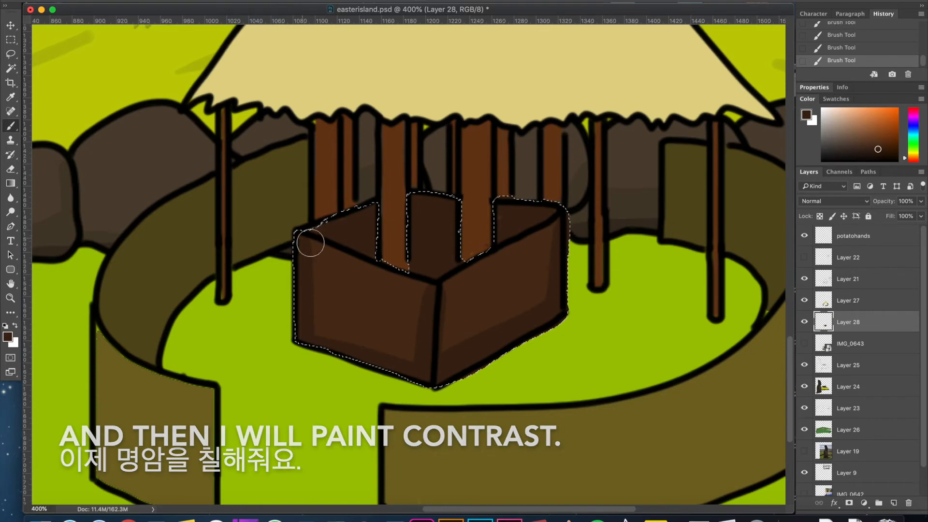
pyautogui.moveTo(338, 307); pyautogui.dragTo(360, 247)
# Merge the pillar and box layer with Layer 27 and clear the selection.
pyautogui.scroll(-2, 336, 370)
pyautogui.press('super+e')
pyautogui.press('super+d')
# Select the inner fence sections and shade them with dark olive 453e15 at their rear ends.
pyautogui.press('w')
pyautogui.keyDown('shift'); pyautogui.click(693, 187); pyautogui.keyUp('shift')
pyautogui.click(8, 337)
pyautogui.click(299, 186)
pyautogui.click(725, 319)
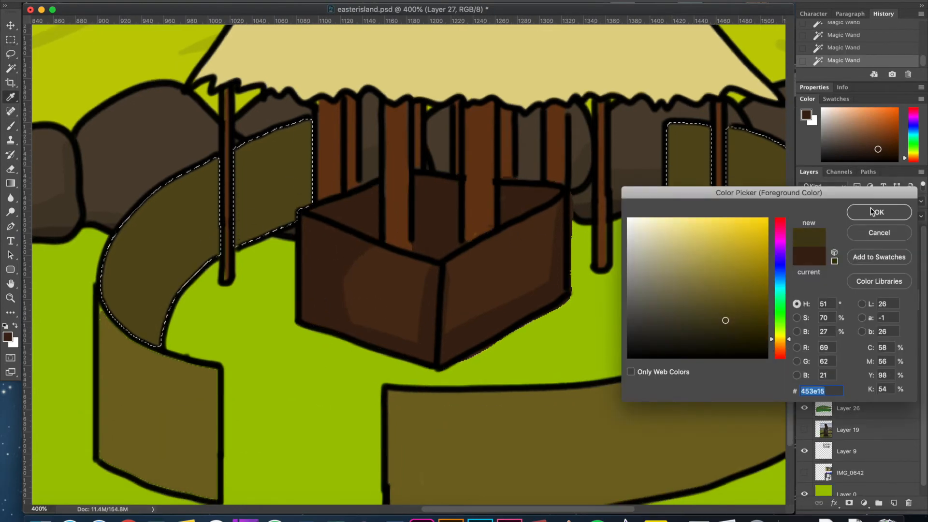
pyautogui.click(884, 211)
pyautogui.press('b')
pyautogui.moveTo(305, 126); pyautogui.dragTo(297, 174)
pyautogui.moveTo(284, 223)
pyautogui.mouseDown()
pyautogui.moveTo(250, 133)
pyautogui.moveTo(356, 266)
pyautogui.moveTo(459, 130)
pyautogui.mouseUp()
pyautogui.press('h')
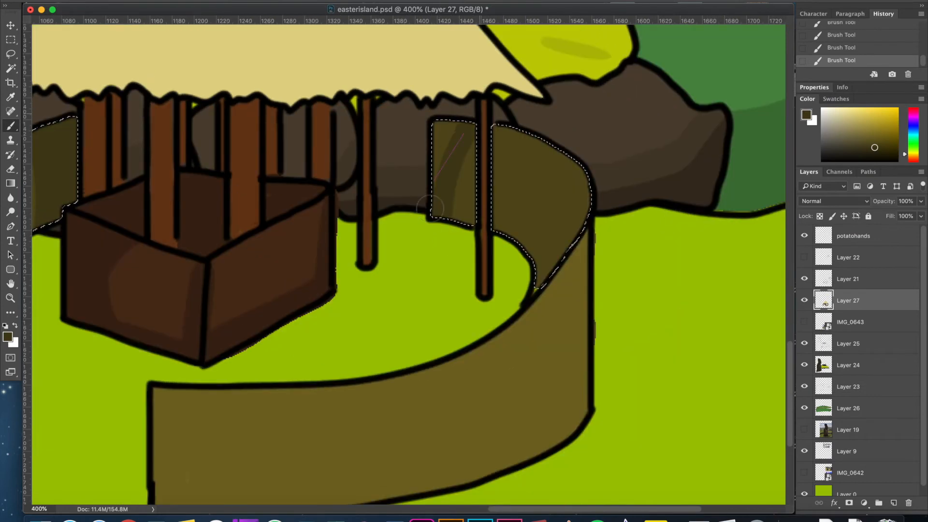
pyautogui.moveTo(538, 165); pyautogui.dragTo(662, 109)
# Select the outer fence sections and shade the front section's lower edge and far end with a slightly darker olive brown.
pyautogui.press('w')
pyautogui.click(556, 358)
pyautogui.keyDown('shift'); pyautogui.click(70, 358); pyautogui.keyUp('shift')
pyautogui.click(7, 336)
pyautogui.click(730, 302)
pyautogui.click(877, 211)
pyautogui.press('b')
pyautogui.moveTo(285, 445); pyautogui.dragTo(668, 389)
pyautogui.moveTo(724, 417); pyautogui.dragTo(709, 396)
pyautogui.moveTo(613, 387); pyautogui.dragTo(696, 333)
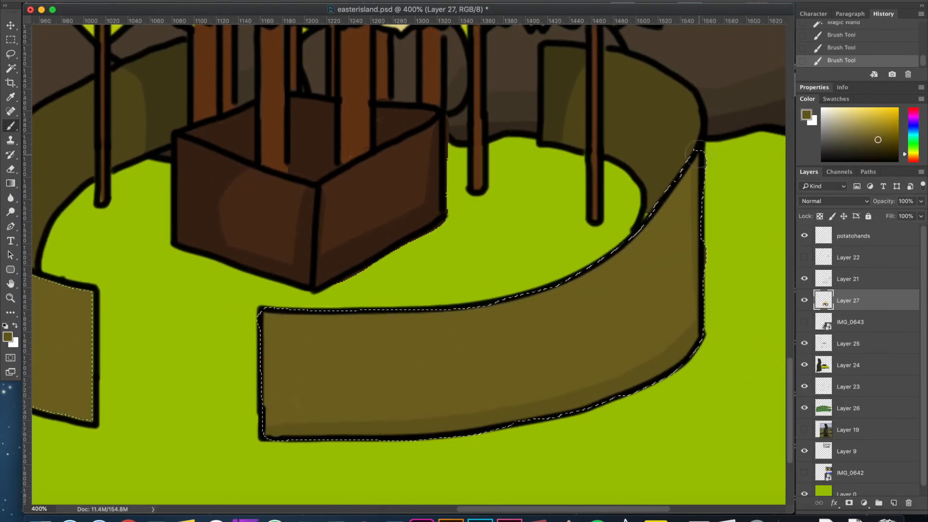
pyautogui.moveTo(691, 186); pyautogui.dragTo(686, 322)
# Continue the darker olive-brown shading on the remaining outer fence section on the other side of the opening.
pyautogui.moveTo(261, 303); pyautogui.dragTo(622, 296)
pyautogui.moveTo(342, 213)
pyautogui.mouseDown()
pyautogui.moveTo(341, 379)
pyautogui.moveTo(452, 413)
pyautogui.mouseUp()
pyautogui.moveTo(354, 308); pyautogui.dragTo(330, 297)
pyautogui.moveTo(323, 222); pyautogui.dragTo(316, 215)
pyautogui.click(316, 221)
pyautogui.moveTo(461, 269)
pyautogui.mouseDown()
pyautogui.moveTo(213, 253)
pyautogui.moveTo(119, 338)
pyautogui.mouseUp()
pyautogui.moveTo(406, 199); pyautogui.dragTo(454, 459)
pyautogui.moveTo(346, 151); pyautogui.dragTo(455, 303)
# Select the thatched roof's fill and paint long, darker straw-coloured lines fanning from its peak to the eaves.
pyautogui.press('w')
pyautogui.click(455, 304)
pyautogui.click(8, 337)
pyautogui.click(435, 300)
pyautogui.click(691, 240)
pyautogui.press('Return')
pyautogui.press('b')
pyautogui.moveTo(498, 163); pyautogui.dragTo(237, 451)
pyautogui.moveTo(460, 196); pyautogui.dragTo(379, 140)
pyautogui.moveTo(406, 89); pyautogui.dragTo(412, 409)
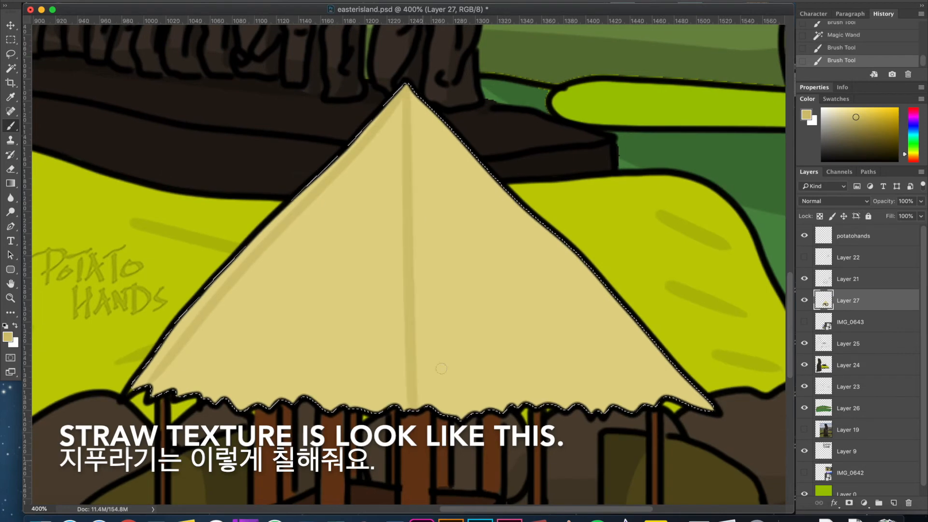
pyautogui.moveTo(366, 260); pyautogui.dragTo(324, 403)
pyautogui.moveTo(402, 103); pyautogui.dragTo(201, 393)
pyautogui.moveTo(422, 261); pyautogui.dragTo(422, 259)
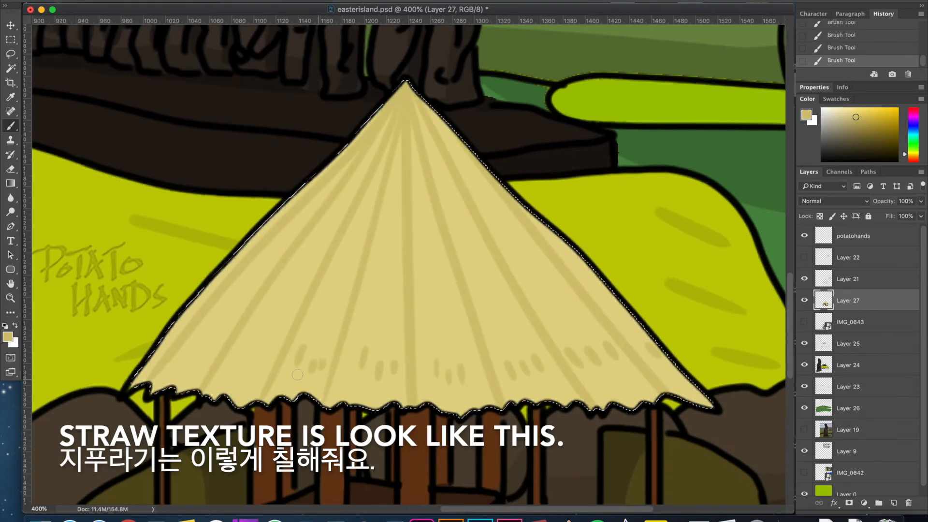
# Add rows of short, darker straw strokes between the long roof lines, from the eaves up to the peak.
pyautogui.moveTo(279, 354); pyautogui.dragTo(275, 369)
pyautogui.moveTo(256, 358); pyautogui.dragTo(250, 370)
pyautogui.moveTo(246, 345); pyautogui.dragTo(236, 362)
pyautogui.moveTo(196, 351); pyautogui.dragTo(190, 363)
pyautogui.moveTo(233, 295); pyautogui.dragTo(223, 311)
pyautogui.moveTo(279, 299); pyautogui.dragTo(273, 317)
pyautogui.moveTo(419, 309); pyautogui.dragTo(426, 325)
pyautogui.moveTo(450, 305); pyautogui.dragTo(457, 322)
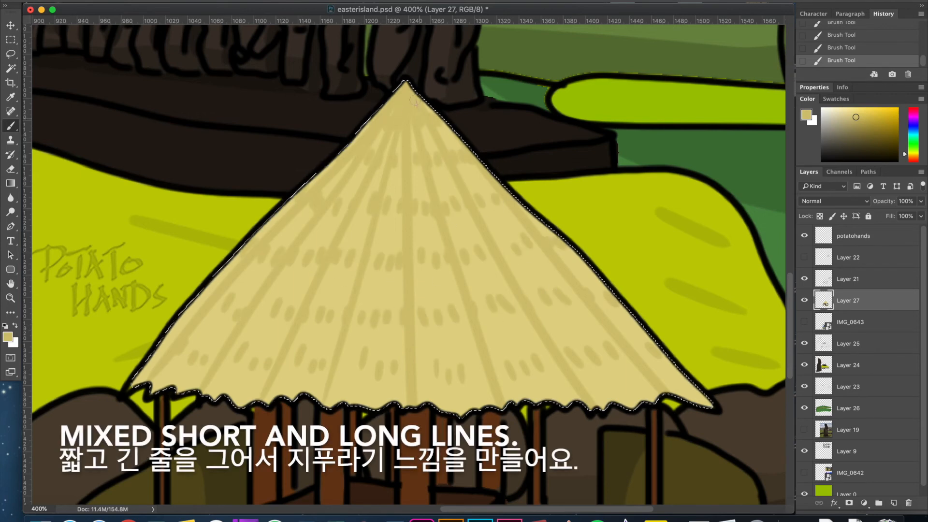
pyautogui.scroll(-1, 414, 100)
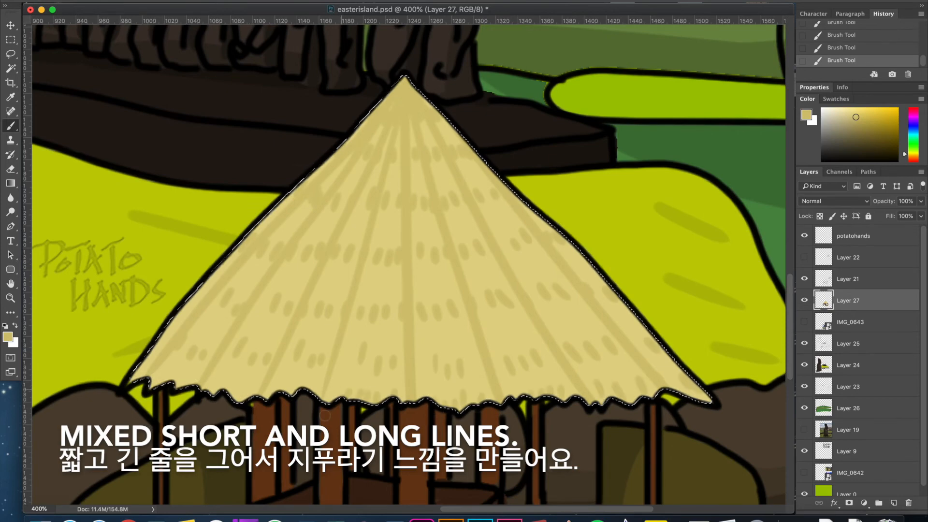
# Move Layer 21 and Layer 27 together slightly to adjust the hut's position in the whole illustration.
pyautogui.scroll(-2, 224, 294)
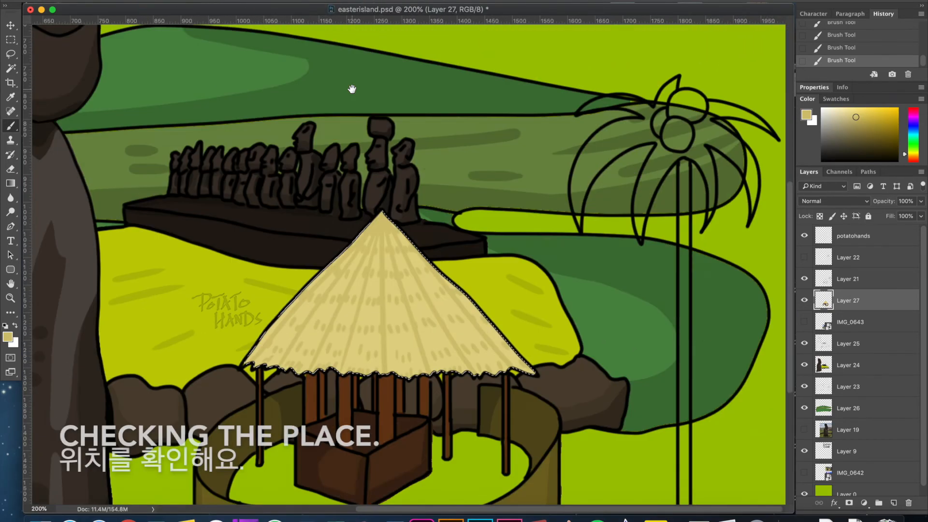
pyautogui.scroll(-1, 352, 89)
pyautogui.moveTo(441, 289); pyautogui.dragTo(435, 269)
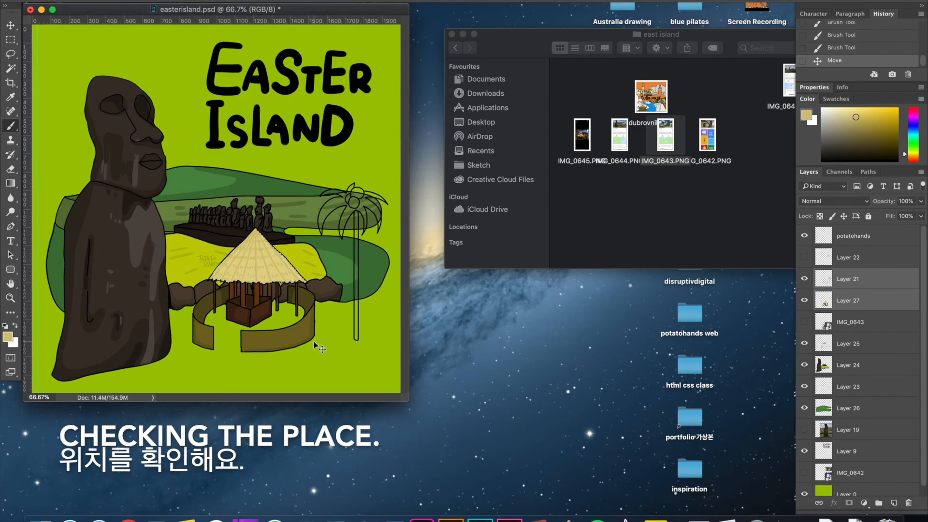
pyautogui.moveTo(262, 268)
pyautogui.mouseDown()
pyautogui.moveTo(254, 283)
pyautogui.moveTo(261, 276)
pyautogui.mouseUp()
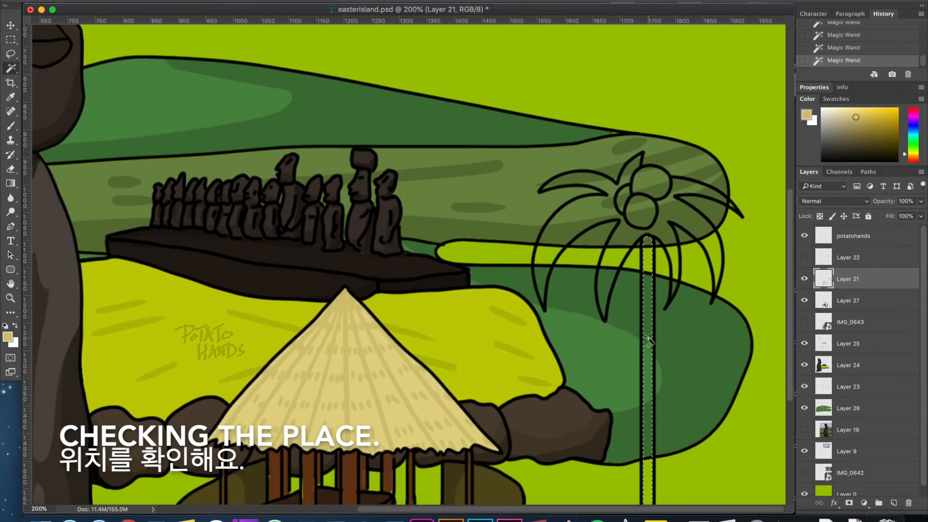
# Expand the selection of the front palm tree's trunk on Layer 21.
pyautogui.click(261, 1)
pyautogui.moveTo(237, 1)
pyautogui.moveTo(278, 124)
pyautogui.click(370, 148)
pyautogui.press('Return')
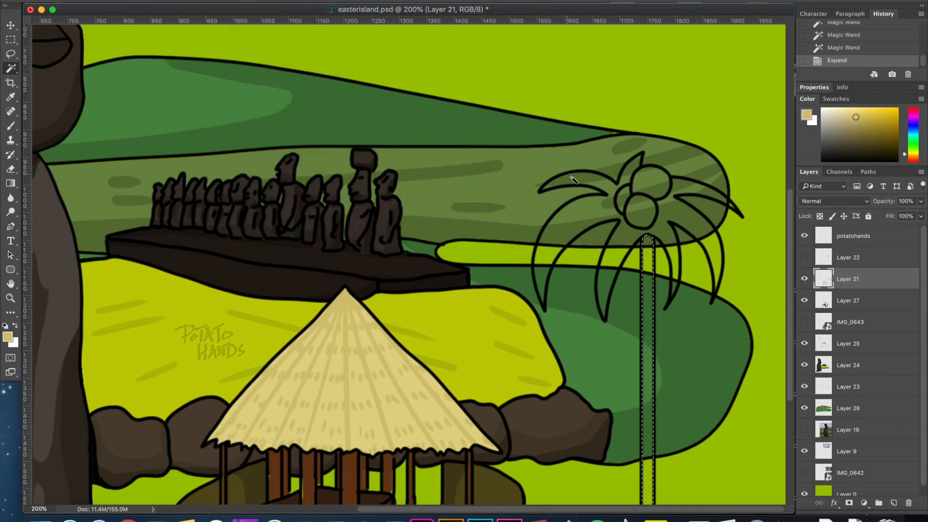
# Fill the front palm's trunk with grey-brown and its expanded leaf selection with bright green.
pyautogui.click(8, 337)
pyautogui.click(674, 264)
pyautogui.click(780, 314)
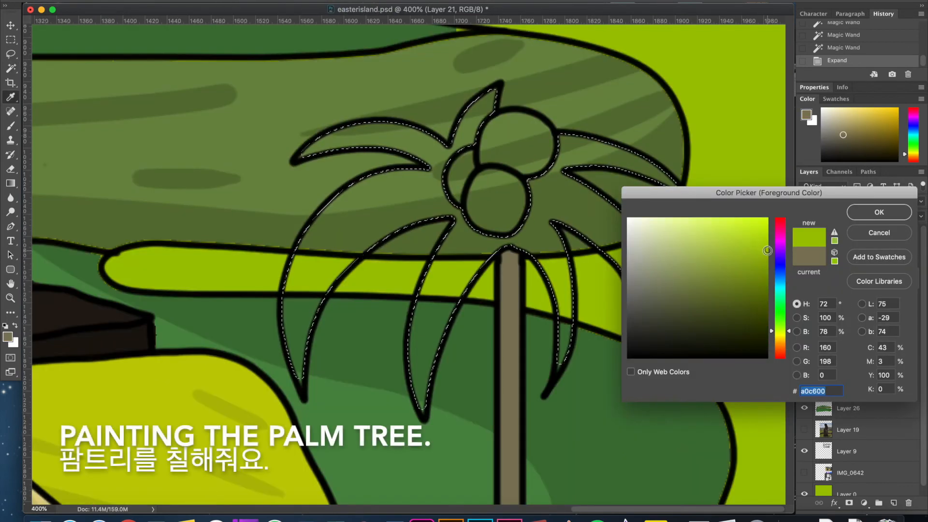
pyautogui.click(781, 317)
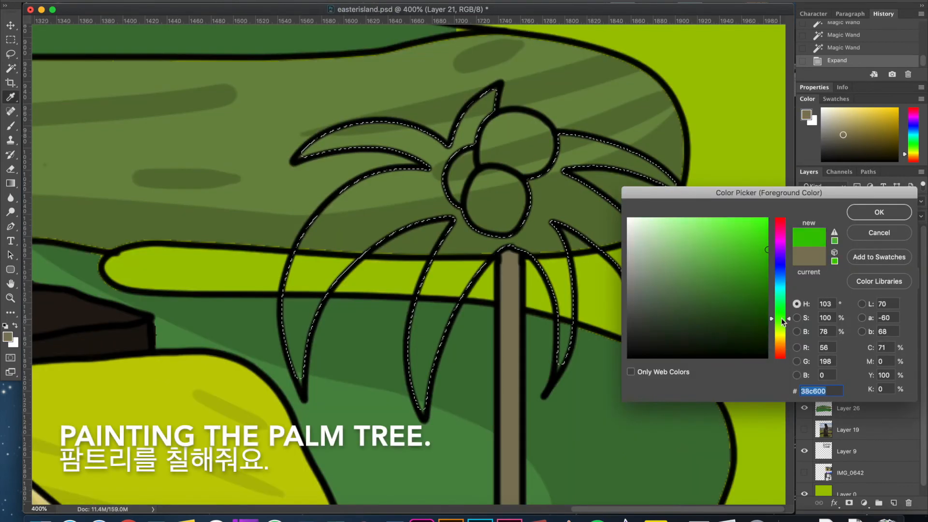
pyautogui.click(879, 212)
pyautogui.hotkey('alt', 'BackSpace')
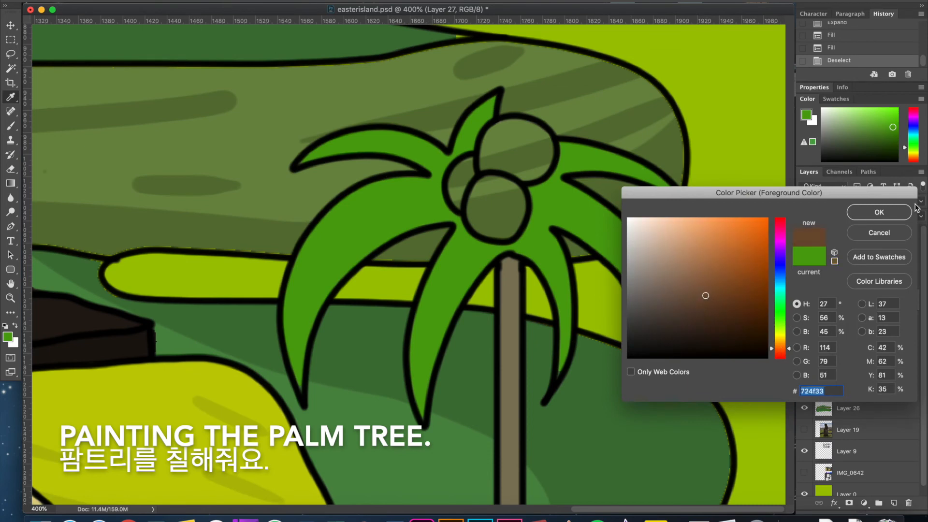
# Select the front palm's coconuts using the Layer 21 outlines and fill them with brown on Layer 27.
pyautogui.click(879, 212)
pyautogui.click(848, 278)
pyautogui.press('w')
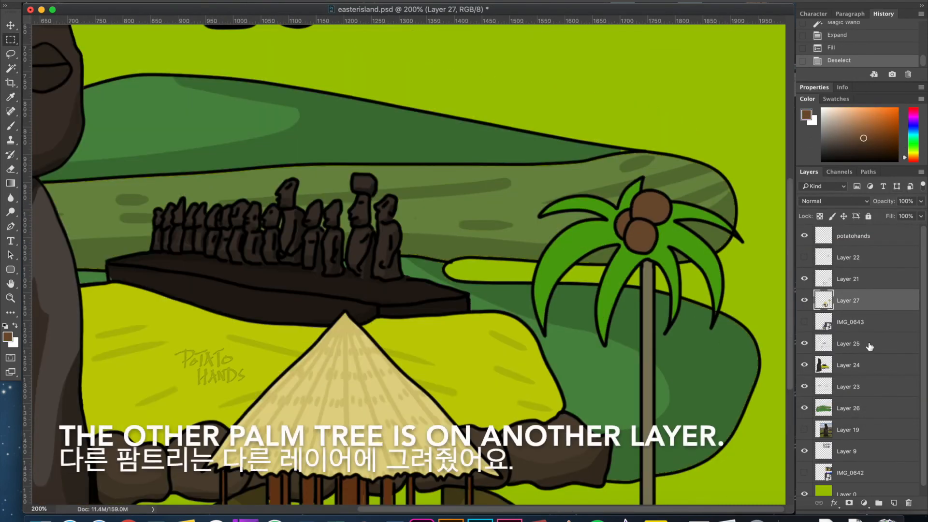
# Show Layer 22 beneath Layer 27 and fill its palm trunk with grey-brown on a new layer below it.
pyautogui.click(804, 257)
pyautogui.moveTo(850, 258); pyautogui.dragTo(833, 306)
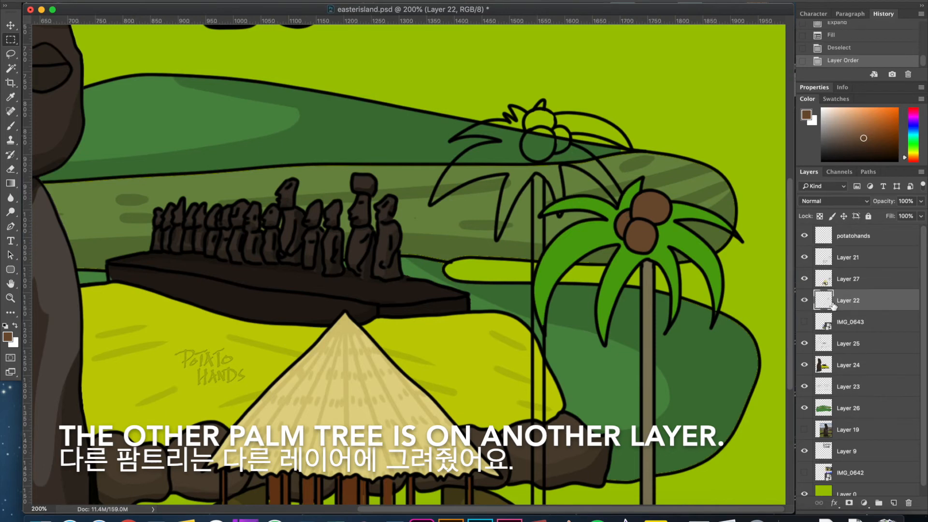
pyautogui.press('w')
pyautogui.click(540, 362)
pyautogui.click(272, 15)
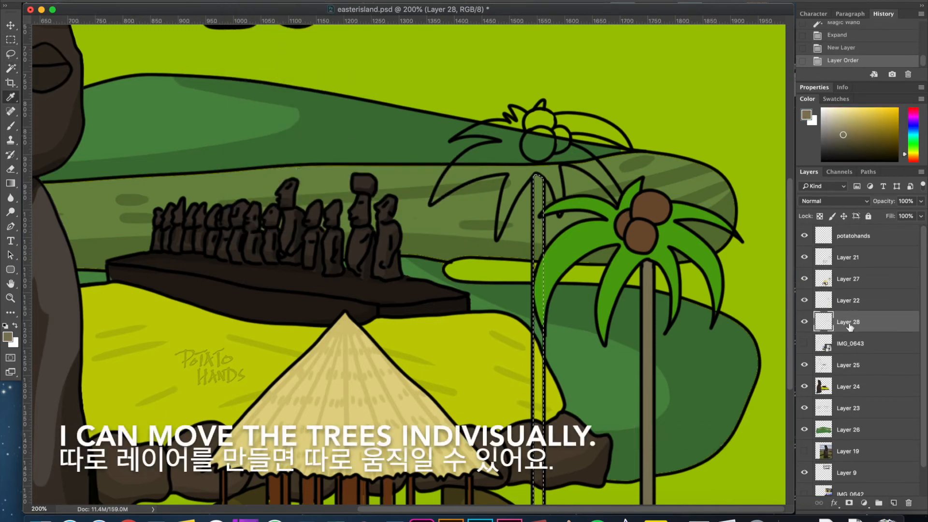
pyautogui.hotkey('alt', 'BackSpace')
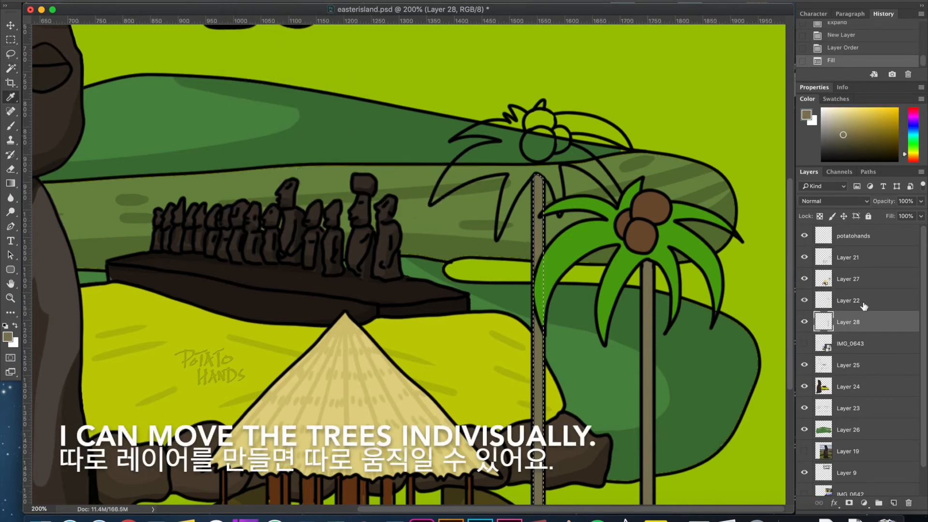
# Select and expand the back palm's three coconuts on Layer 22 and fill them with the front coconuts' brown.
pyautogui.click(863, 305)
pyautogui.press('w')
pyautogui.click(542, 121)
pyautogui.keyDown('shift'); pyautogui.click(538, 144); pyautogui.keyUp('shift')
pyautogui.keyDown('shift'); pyautogui.click(562, 140); pyautogui.keyUp('shift')
pyautogui.click(237, 2)
pyautogui.click(361, 145)
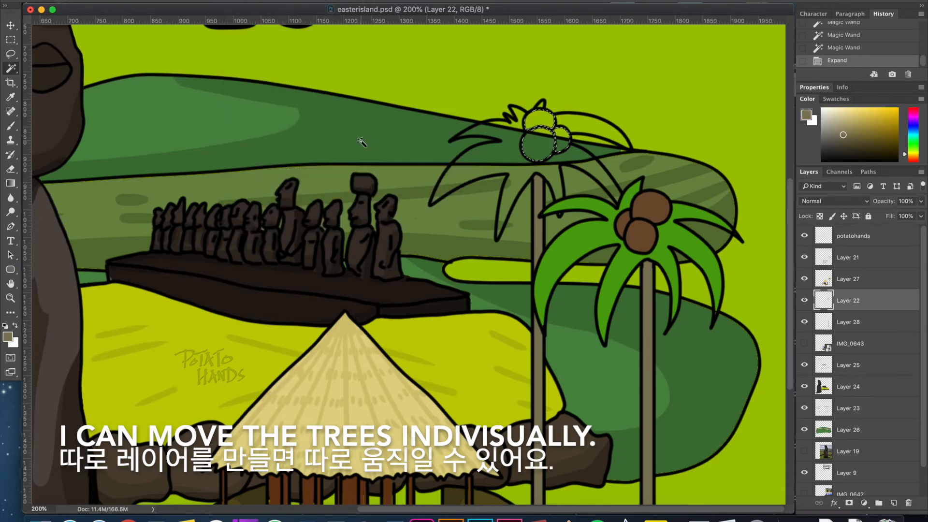
pyautogui.click(652, 231)
pyautogui.hotkey('alt', 'BackSpace')
# Expand the back palm's leaf selection and fill it on Layer 28 with the green sampled from the front palm.
pyautogui.hotkey('alt', 'BackSpace')
pyautogui.click(264, 1)
pyautogui.moveTo(256, 125)
pyautogui.click(360, 145)
pyautogui.press('Return')
pyautogui.press('i')
pyautogui.click(604, 233)
pyautogui.click(850, 322)
pyautogui.hotkey('alt', 'BackSpace')
pyautogui.hotkey('alt', 'BackSpace')
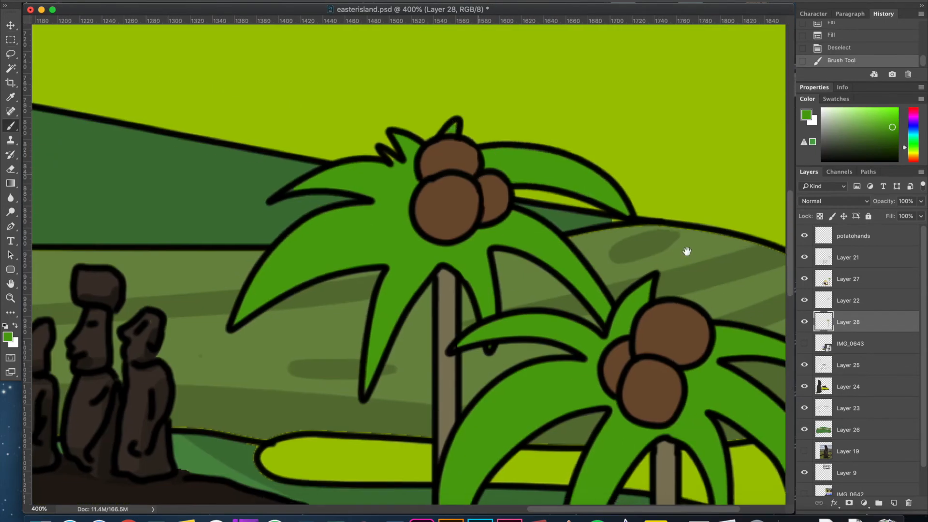
# Select the front palm's leaves on Layer 27 and choose a darker green as the foreground colour.
pyautogui.scroll(-2, 684, 251)
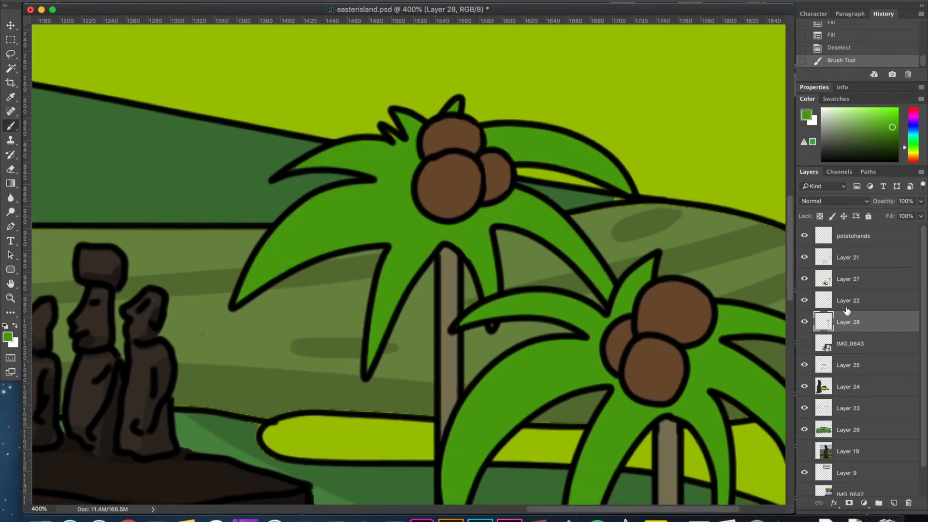
pyautogui.click(840, 300)
pyautogui.click(841, 280)
pyautogui.hscroll(4, 626, 338)
pyautogui.scroll(-4, 623, 333)
pyautogui.scroll(1, 525, 251)
pyautogui.press('w')
pyautogui.click(549, 260)
pyautogui.click(8, 337)
pyautogui.click(762, 281)
pyautogui.click(879, 212)
# Paint darker green shading along one side of each of the front palm's leaves.
pyautogui.press('b')
pyautogui.moveTo(582, 228)
pyautogui.mouseDown()
pyautogui.moveTo(665, 369)
pyautogui.moveTo(666, 400)
pyautogui.mouseUp()
pyautogui.moveTo(564, 294); pyautogui.dragTo(580, 409)
pyautogui.moveTo(498, 307); pyautogui.dragTo(427, 452)
pyautogui.moveTo(366, 307); pyautogui.dragTo(305, 422)
pyautogui.moveTo(427, 276); pyautogui.dragTo(369, 297)
pyautogui.moveTo(410, 215); pyautogui.dragTo(312, 211)
pyautogui.moveTo(588, 226); pyautogui.dragTo(669, 242)
pyautogui.moveTo(567, 353)
pyautogui.mouseDown()
pyautogui.moveTo(563, 232)
pyautogui.moveTo(563, 317)
pyautogui.mouseUp()
# Select the front palm's three coconuts and shade them with a darker brown.
pyautogui.press('w')
pyautogui.click(511, 207)
pyautogui.keyDown('shift'); pyautogui.click(522, 162); pyautogui.keyUp('shift')
pyautogui.keyDown('shift'); pyautogui.click(460, 193); pyautogui.keyUp('shift')
pyautogui.click(7, 337)
pyautogui.click(534, 160)
pyautogui.click(879, 212)
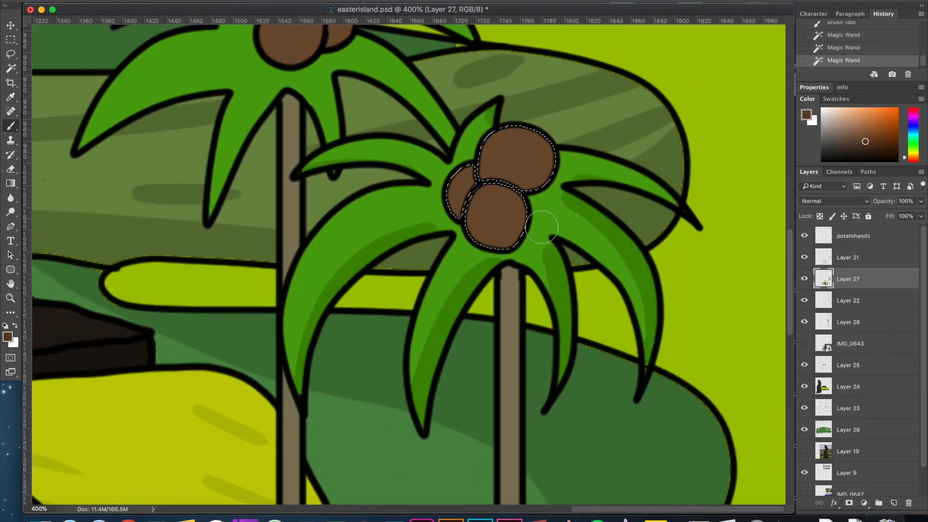
pyautogui.moveTo(512, 412); pyautogui.dragTo(521, 222)
# Select the front palm's trunk fill and choose a darker grey-brown based on its colour.
pyautogui.press('w')
pyautogui.click(523, 225)
pyautogui.click(8, 337)
pyautogui.click(519, 271)
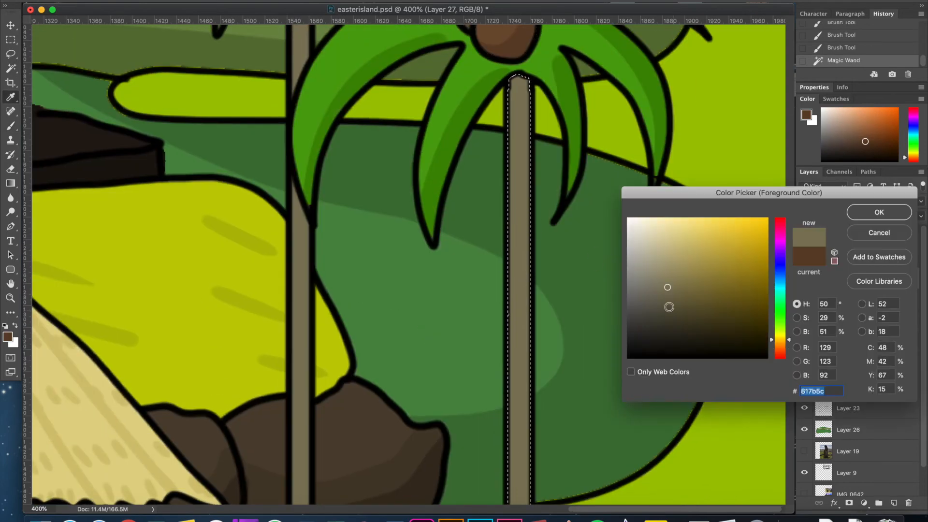
pyautogui.click(677, 310)
pyautogui.click(879, 212)
# Paint short darker bark marks along the whole length of the front palm's trunk.
pyautogui.press('b')
pyautogui.moveTo(503, 331); pyautogui.dragTo(513, 331)
pyautogui.moveTo(503, 366); pyautogui.dragTo(513, 366)
pyautogui.moveTo(536, 416); pyautogui.dragTo(580, 57)
pyautogui.moveTo(553, 191); pyautogui.dragTo(571, 193)
pyautogui.moveTo(553, 273); pyautogui.dragTo(568, 274)
pyautogui.moveTo(555, 356); pyautogui.dragTo(570, 357)
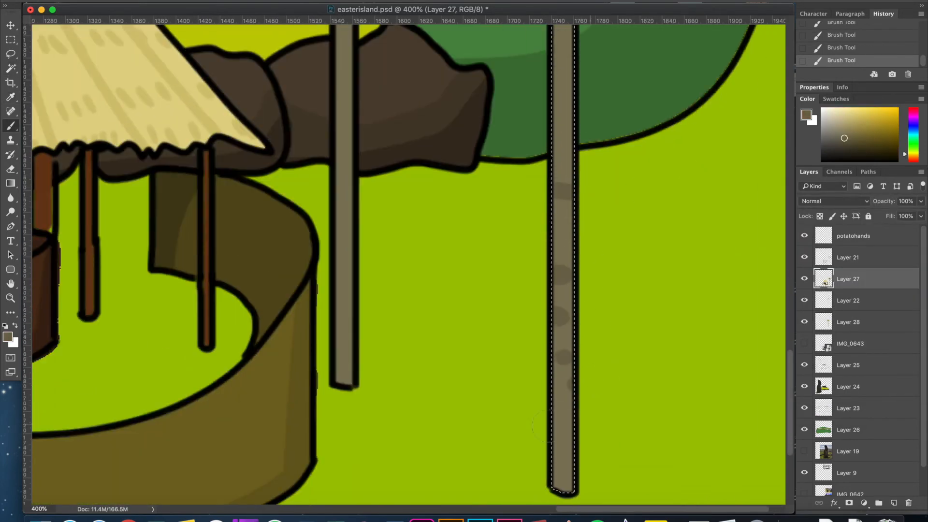
pyautogui.moveTo(608, 177); pyautogui.dragTo(554, 323)
pyautogui.moveTo(526, 188); pyautogui.dragTo(517, 188)
pyautogui.scroll(5, 479, 304)
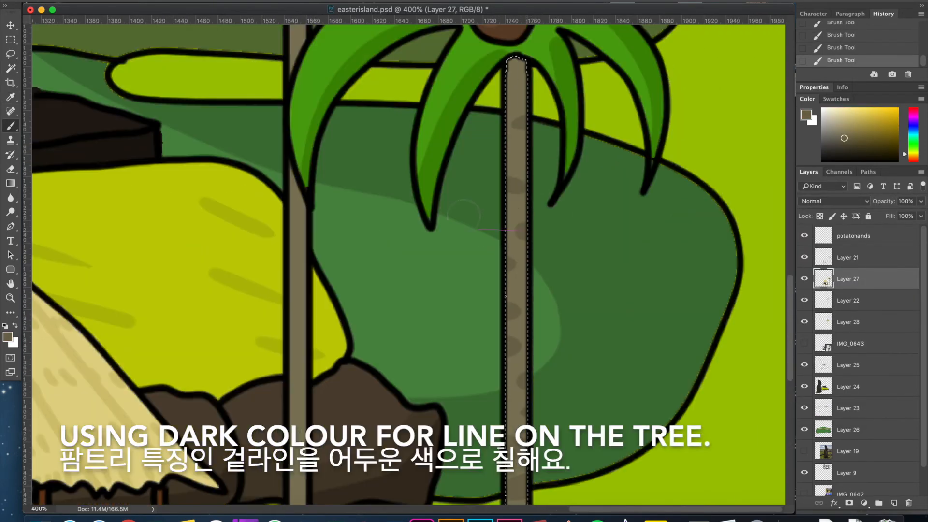
# Select the back palm's trunk on Layer 28 and set up the brush colour for its bark marks.
pyautogui.moveTo(494, 76); pyautogui.dragTo(727, 38)
pyautogui.click(846, 321)
pyautogui.click(804, 322)
pyautogui.click(804, 322)
pyautogui.press('w')
pyautogui.click(531, 310)
pyautogui.click(7, 336)
pyautogui.write('b')
pyautogui.press('Return')
pyautogui.scroll(-5, 531, 310)
pyautogui.moveTo(507, 300); pyautogui.dragTo(528, 299)
pyautogui.press('super+z')
pyautogui.press('b')
pyautogui.scroll(-6, 508, 299)
pyautogui.moveTo(473, 286); pyautogui.dragTo(485, 288)
pyautogui.moveTo(475, 260)
pyautogui.mouseDown()
pyautogui.moveTo(494, 260)
pyautogui.moveTo(484, 275)
pyautogui.mouseUp()
pyautogui.press('super+z')
pyautogui.press('super+z')
# Paint darker grey-brown bark marks along the back palm's trunk, matching those on the front palm.
pyautogui.keyDown('alt'); pyautogui.click(700, 280); pyautogui.keyUp('alt')
pyautogui.moveTo(484, 275); pyautogui.dragTo(490, 278)
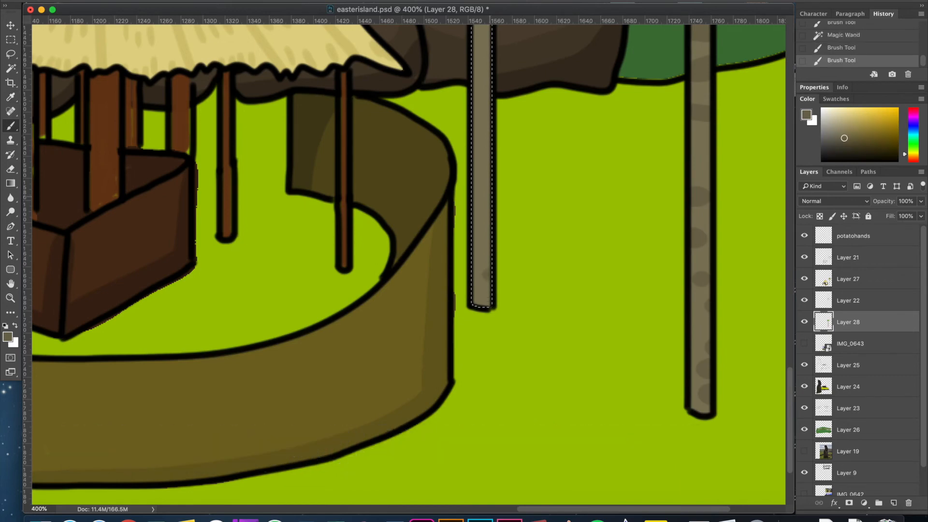
pyautogui.scroll(5, 409, 261)
pyautogui.scroll(4, 408, 261)
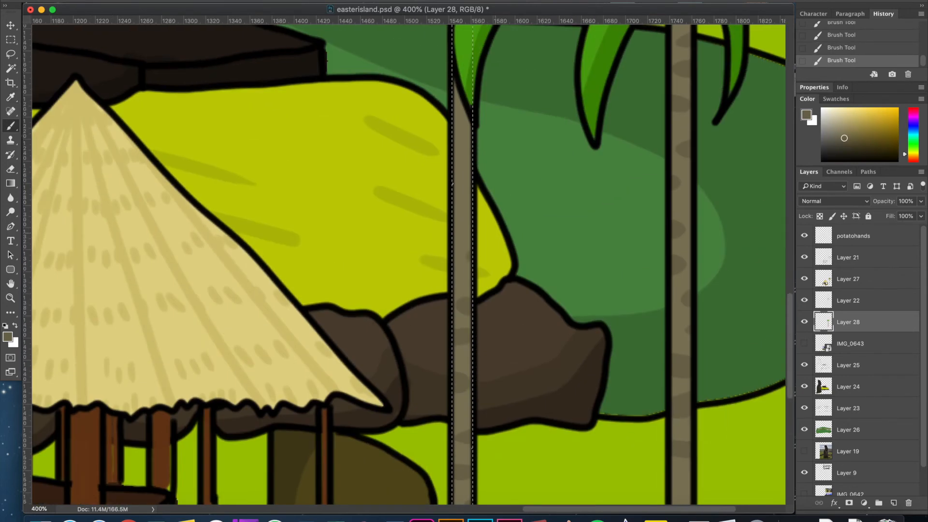
# Select the back palm's leaf fills with the Magic Wand and sample the front palm's darker leaf green.
pyautogui.scroll(10, 409, 261)
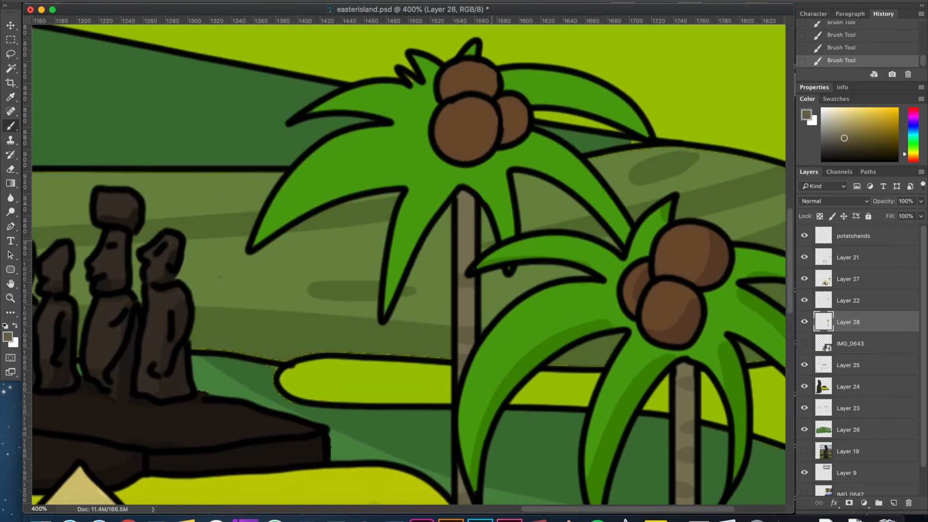
pyautogui.hotkey('alt', ']')
pyautogui.hotkey('alt', '[')
pyautogui.press('w')
pyautogui.click(522, 152)
pyautogui.keyDown('shift'); pyautogui.click(546, 87); pyautogui.keyUp('shift')
pyautogui.keyDown('shift'); pyautogui.click(474, 51); pyautogui.keyUp('shift')
pyautogui.press('i')
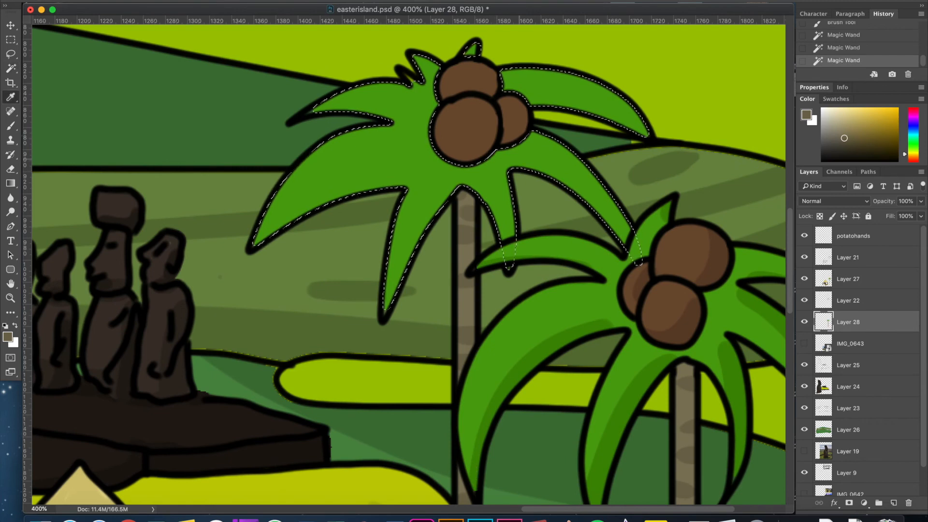
pyautogui.click(594, 330)
# Paint darker green shading along the undersides of the back palm's leaves.
pyautogui.press('b')
pyautogui.moveTo(256, 243); pyautogui.dragTo(402, 182)
pyautogui.moveTo(314, 111); pyautogui.dragTo(400, 120)
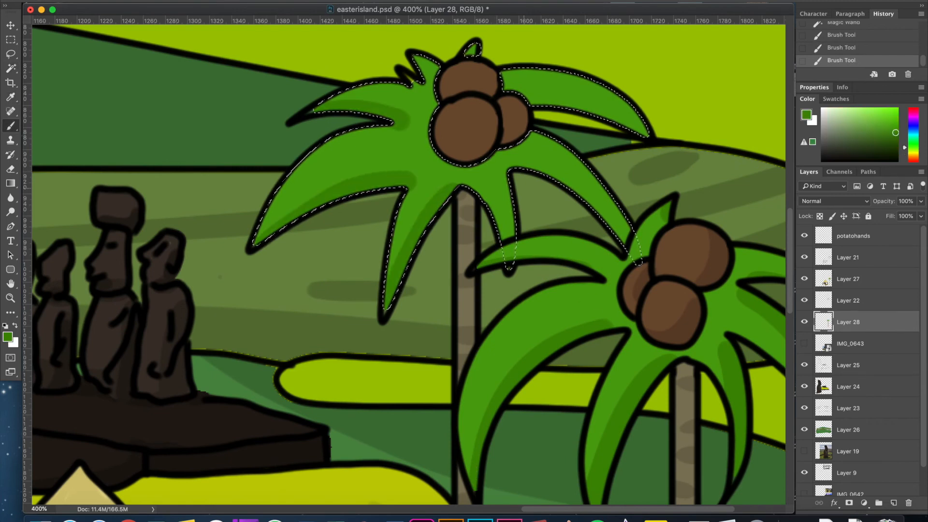
pyautogui.moveTo(512, 258); pyautogui.dragTo(510, 179)
pyautogui.moveTo(414, 51); pyautogui.dragTo(425, 75)
pyautogui.moveTo(454, 87); pyautogui.dragTo(426, 102)
# Select the back palm's three coconuts, choose a darker brown, and paint shading on them.
pyautogui.press('w')
pyautogui.click(437, 140)
pyautogui.keyDown('shift'); pyautogui.click(442, 93); pyautogui.keyUp('shift')
pyautogui.click(7, 336)
pyautogui.click(613, 313)
pyautogui.press('Return')
pyautogui.press('b')
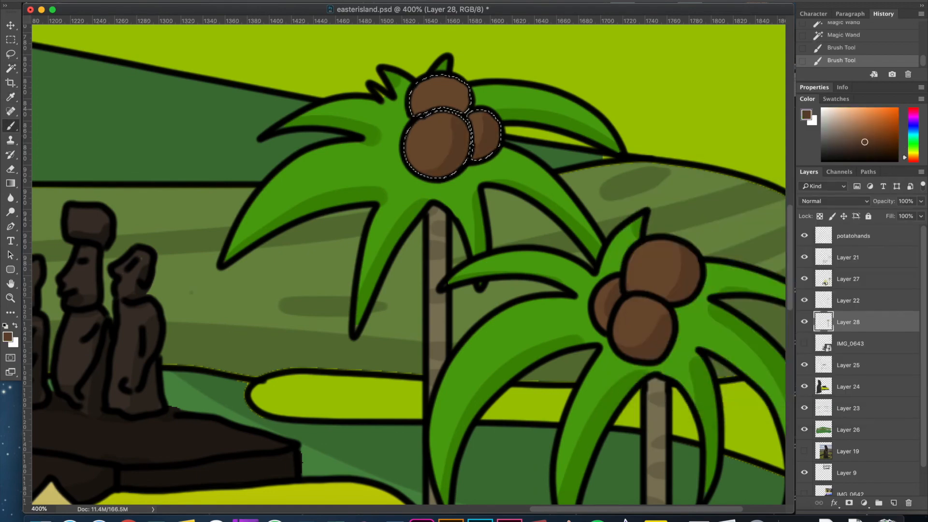
pyautogui.moveTo(412, 107); pyautogui.dragTo(446, 78)
# Look over the moai platform and hut for untidy fills, and make Layer 27 the active layer.
pyautogui.hscroll(-1, 409, 264)
pyautogui.press('super+minus')
pyautogui.press('super+minus')
pyautogui.press('super+minus')
pyautogui.press('super+minus')
pyautogui.press('super+minus')
pyautogui.press('m')
pyautogui.press('super+plus')
pyautogui.press('super+plus')
pyautogui.press('super+plus')
pyautogui.press('super+plus')
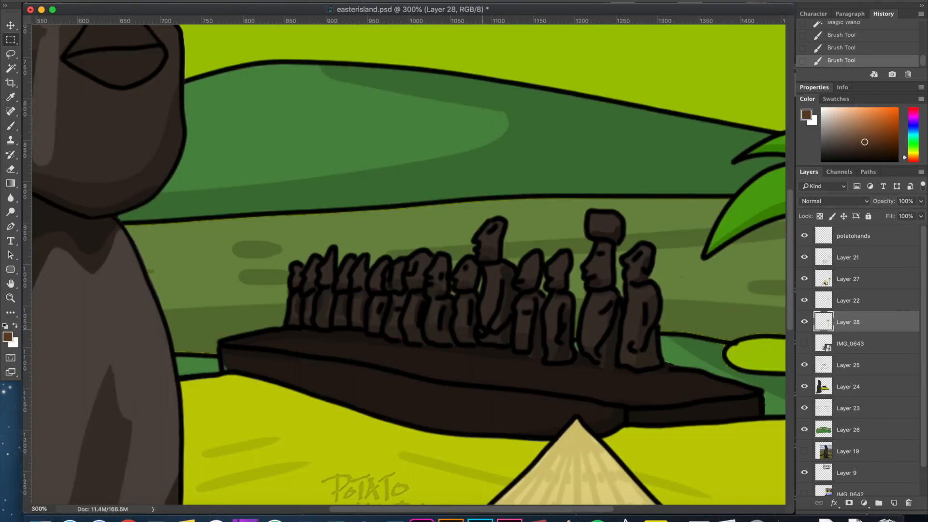
pyautogui.scroll(-10, 482, 329)
pyautogui.press('super+plus')
pyautogui.press('super+plus')
pyautogui.scroll(2, 482, 271)
pyautogui.click(850, 343)
pyautogui.click(848, 279)
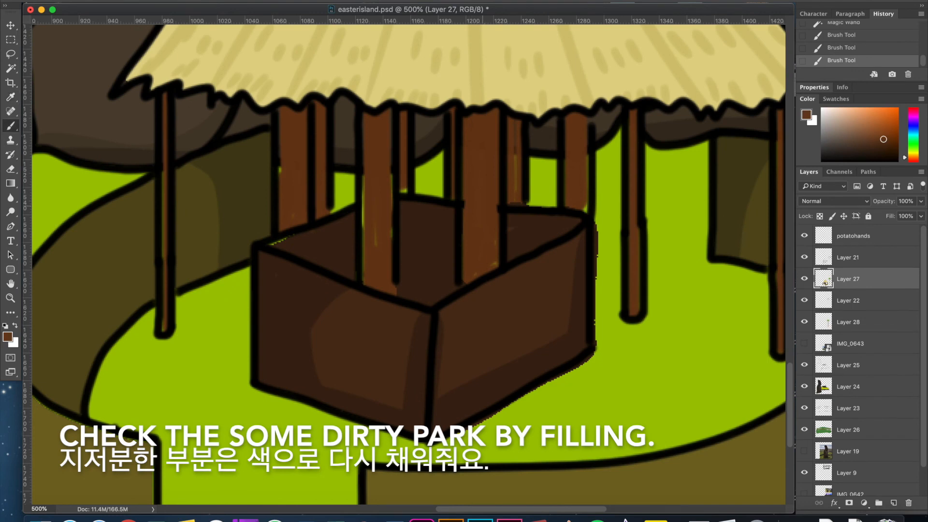
# Clear the selection and paint brown over the unfilled spots on the hut's posts.
pyautogui.moveTo(469, 276); pyautogui.dragTo(482, 264)
pyautogui.press('m')
pyautogui.scroll(-1, 482, 262)
pyautogui.scroll(-1, 497, 192)
pyautogui.press('super+z')
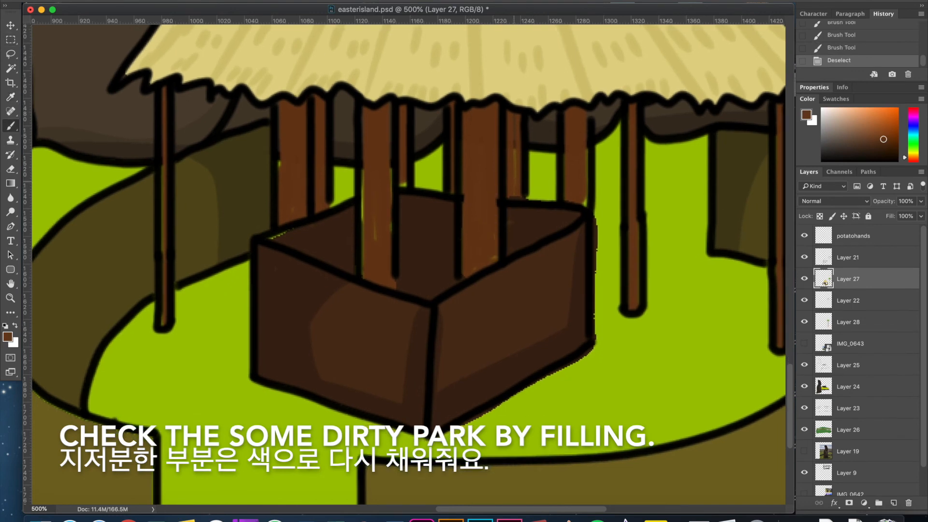
pyautogui.press('super+z')
pyautogui.hscroll(1, 577, 133)
pyautogui.moveTo(568, 157); pyautogui.dragTo(567, 197)
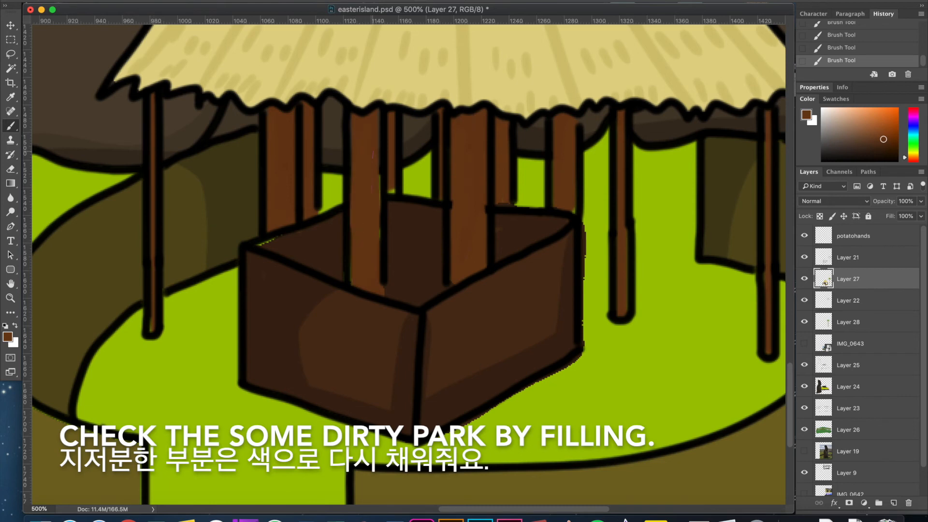
# Erase the stray fill outside the wooden box's outline and paint the gap at its back corner dark brown.
pyautogui.hscroll(1, 408, 259)
pyautogui.press('e')
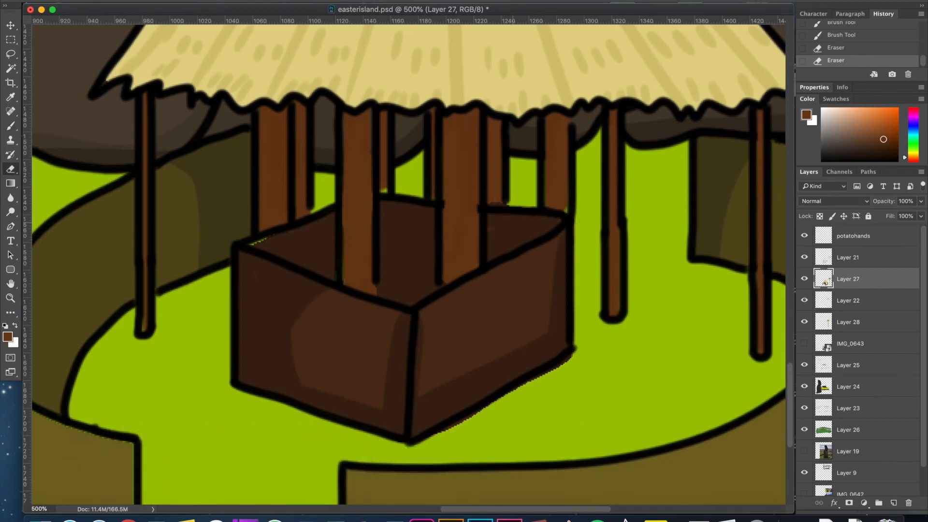
pyautogui.moveTo(571, 360); pyautogui.dragTo(539, 377)
pyautogui.scroll(-2, 538, 372)
pyautogui.press('b')
pyautogui.keyDown('alt'); pyautogui.click(309, 195); pyautogui.keyUp('alt')
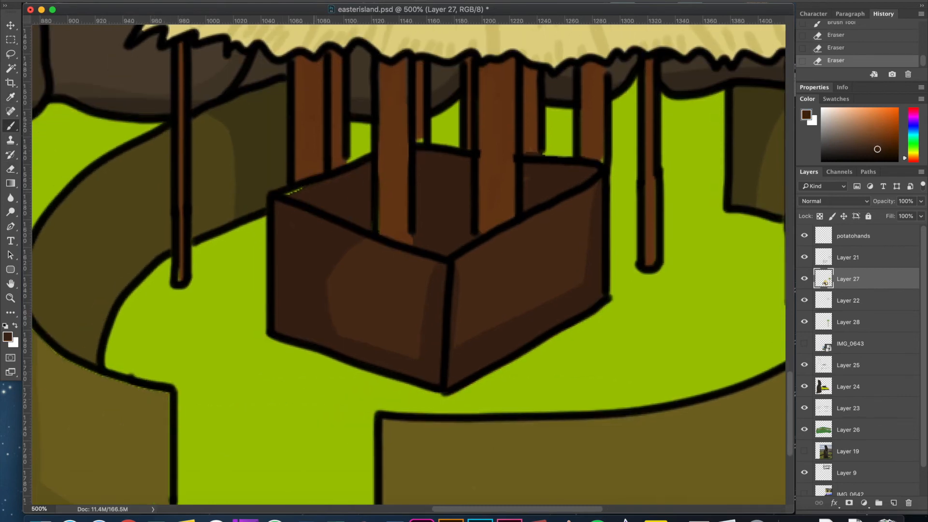
pyautogui.moveTo(287, 193); pyautogui.dragTo(303, 187)
# Choose a slightly lighter olive brown based on the curved wall and paint round stone spots across both front wall sections.
pyautogui.scroll(-4, 309, 193)
pyautogui.hscroll(-4, 309, 193)
pyautogui.keyDown('alt'); pyautogui.click(536, 353); pyautogui.keyUp('alt')
pyautogui.click(806, 115)
pyautogui.click(728, 287)
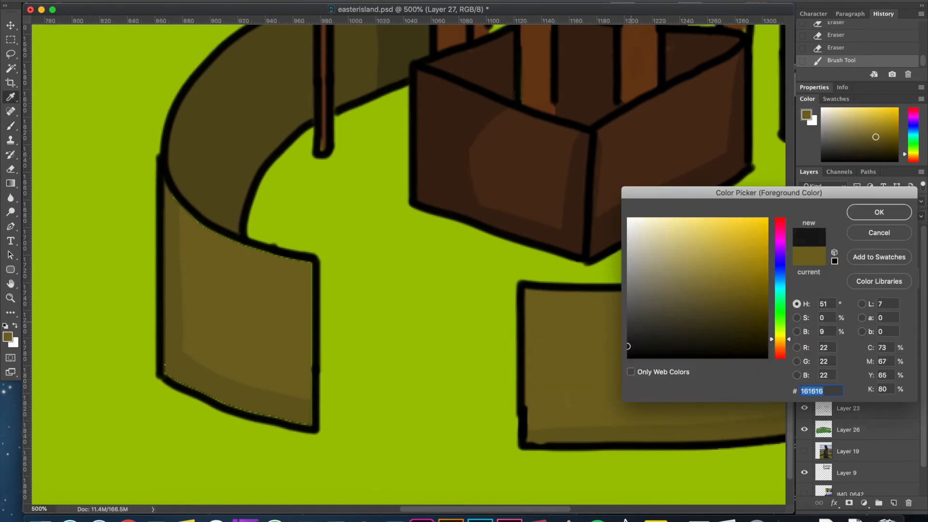
pyautogui.press('Return')
pyautogui.hscroll(10, 409, 261)
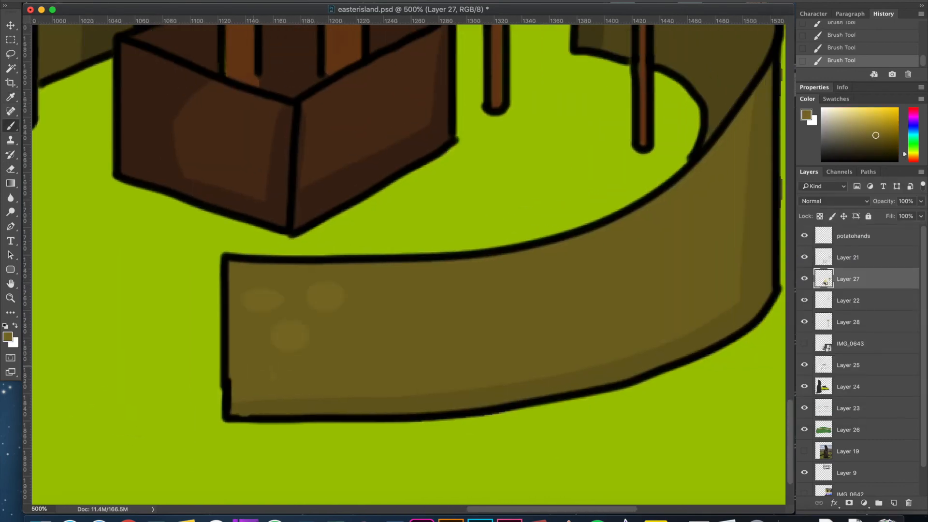
pyautogui.scroll(1, 409, 261)
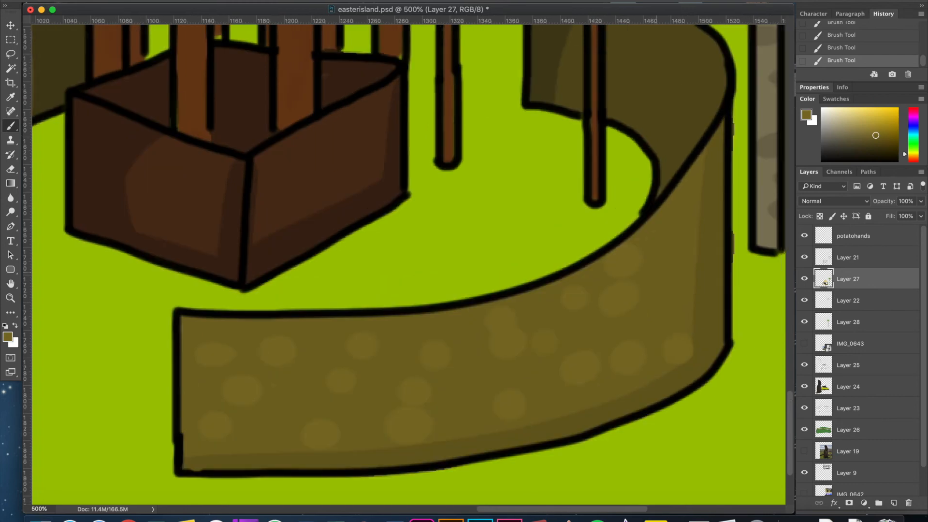
pyautogui.hscroll(-10, 409, 260)
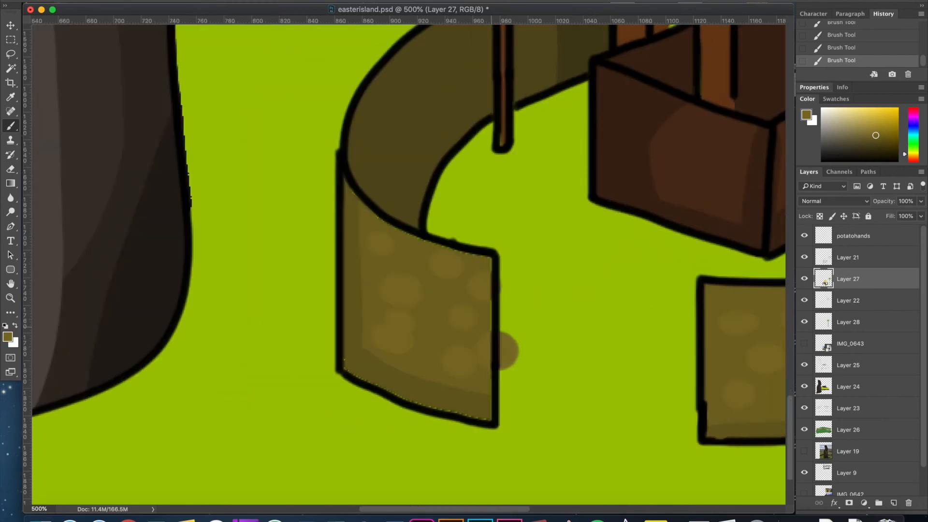
# Undo the spot overrunning the left wall section and paint over the unfilled edges inside that section's outline.
pyautogui.scroll(-1, 408, 261)
pyautogui.press('super+z')
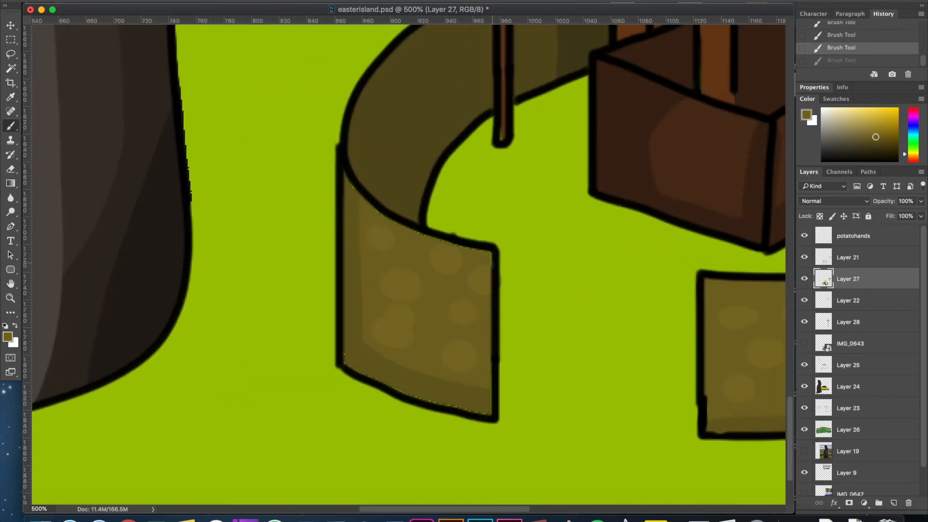
pyautogui.press('super+shift+z')
pyautogui.moveTo(345, 363); pyautogui.dragTo(480, 413)
pyautogui.hscroll(6, 409, 261)
pyautogui.scroll(4, 409, 261)
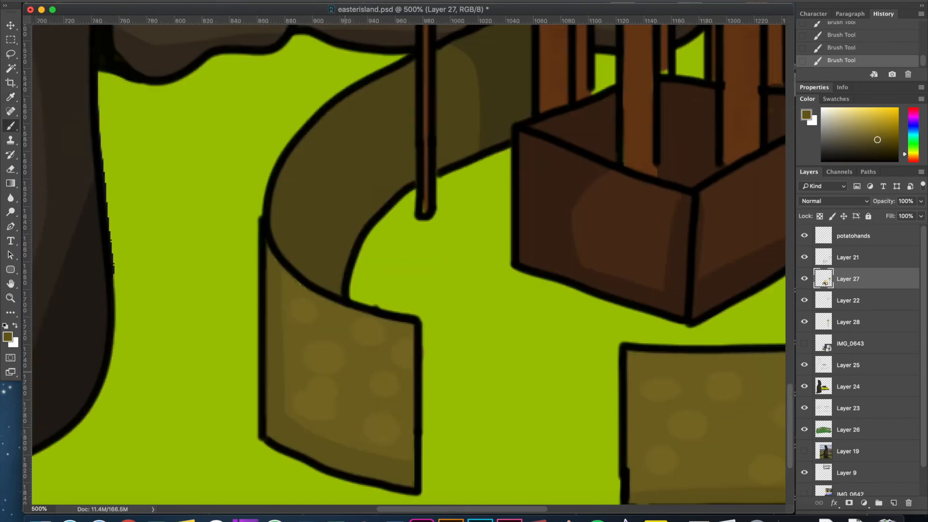
# Choose a darker brown for the hut's posts, adjust the brush, and paint shading along the posts.
pyautogui.press('i')
pyautogui.click(538, 216)
pyautogui.click(8, 337)
pyautogui.click(744, 307)
pyautogui.click(878, 211)
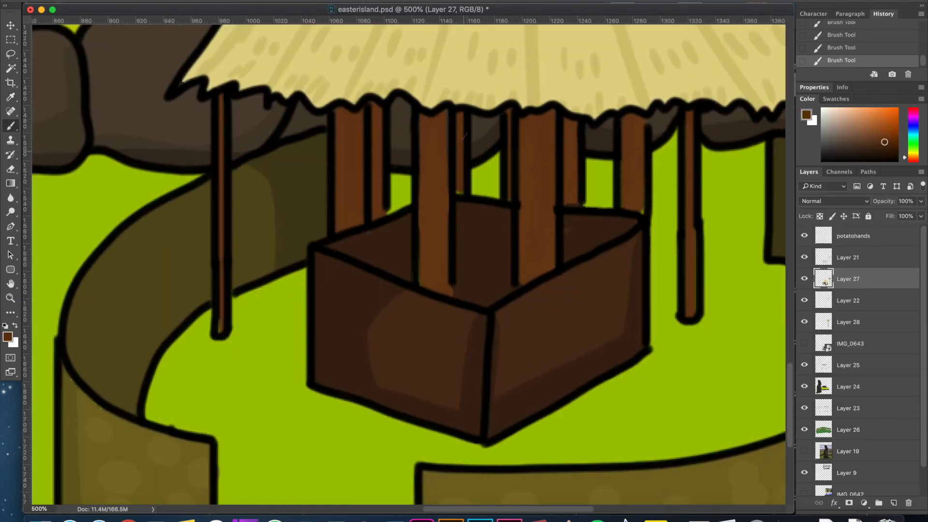
pyautogui.moveTo(696, 309); pyautogui.dragTo(695, 230)
pyautogui.rightClick(553, 212)
pyautogui.click(553, 141)
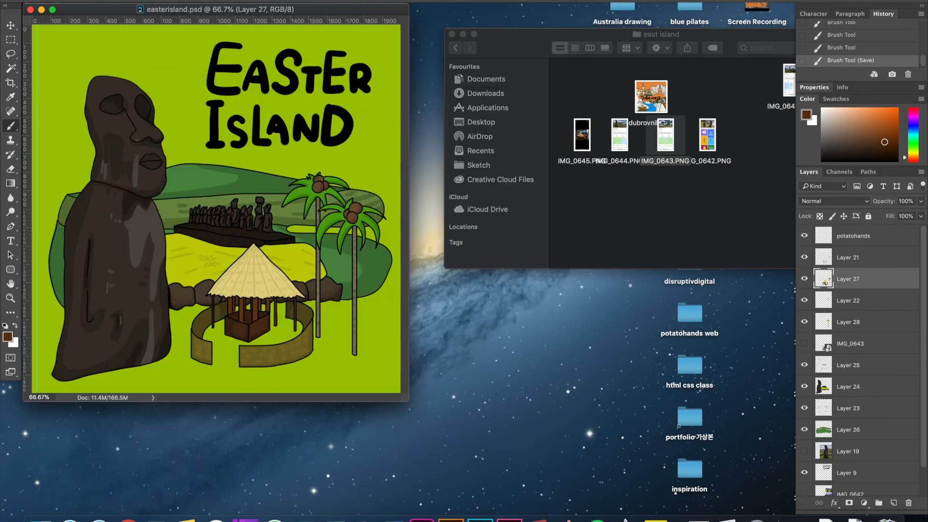
# Move the hills on Layer 26 slightly down and add a new layer above Layer 21.
pyautogui.click(804, 429)
pyautogui.click(804, 429)
pyautogui.click(848, 430)
pyautogui.keyDown('shift'); pyautogui.click(848, 408); pyautogui.keyUp('shift')
pyautogui.press('m')
pyautogui.moveTo(193, 173)
pyautogui.mouseDown()
pyautogui.moveTo(193, 148)
pyautogui.moveTo(194, 180)
pyautogui.mouseUp()
pyautogui.press('super+plus')
pyautogui.press('super+plus')
pyautogui.press('super+plus')
pyautogui.press('super+plus')
pyautogui.click(848, 257)
pyautogui.click(894, 503)
pyautogui.scroll(10, 408, 358)
pyautogui.hscroll(7, 408, 359)
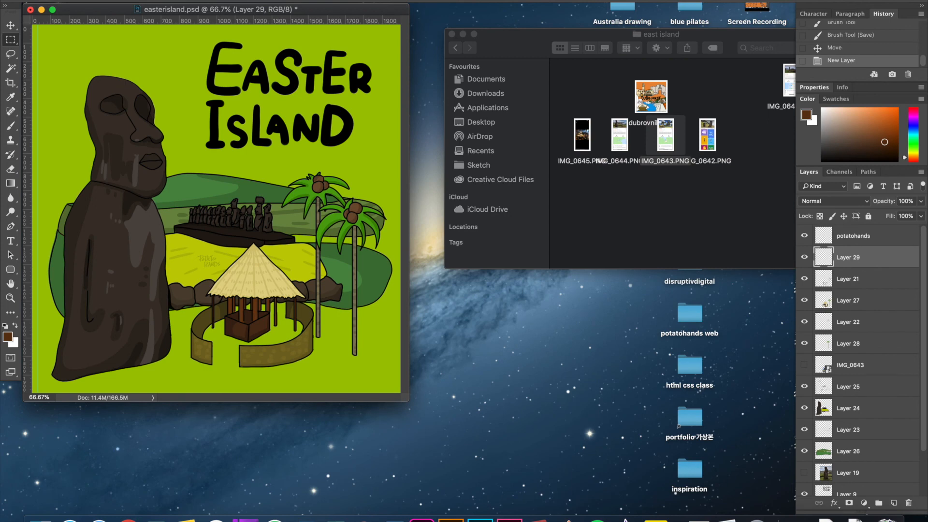
# Try transforming the Easter Island lettering on Layer 9, undo the unwanted changes, and leave it slightly lower.
pyautogui.click(848, 387)
pyautogui.click(847, 492)
pyautogui.press('super+t')
pyautogui.moveTo(336, 59)
pyautogui.mouseDown()
pyautogui.moveTo(293, 81)
pyautogui.moveTo(318, 46)
pyautogui.moveTo(307, 62)
pyautogui.moveTo(334, 81)
pyautogui.moveTo(365, 59)
pyautogui.moveTo(353, 59)
pyautogui.mouseUp()
pyautogui.moveTo(330, 93); pyautogui.dragTo(343, 82)
pyautogui.press('Return')
pyautogui.moveTo(313, 119); pyautogui.dragTo(324, 136)
pyautogui.press('super+z')
pyautogui.press('super+z')
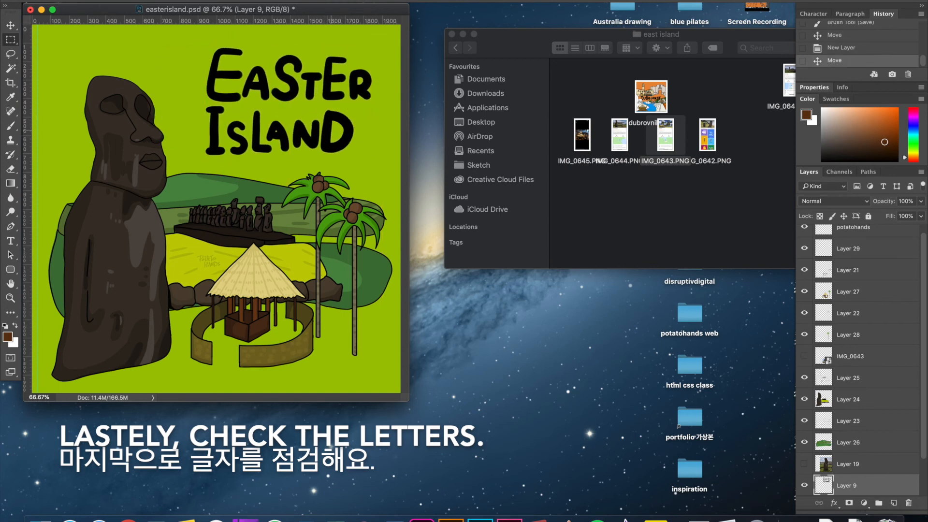
# Move the illustration layers from Layer 26 up to potatohands slightly down, and shift the Layer 9 lettering slightly left.
pyautogui.click(848, 442)
pyautogui.scroll(1, 848, 425)
pyautogui.keyDown('shift'); pyautogui.click(853, 232); pyautogui.keyUp('shift')
pyautogui.moveTo(333, 211); pyautogui.dragTo(333, 224)
pyautogui.click(848, 488)
pyautogui.moveTo(307, 117); pyautogui.dragTo(293, 117)
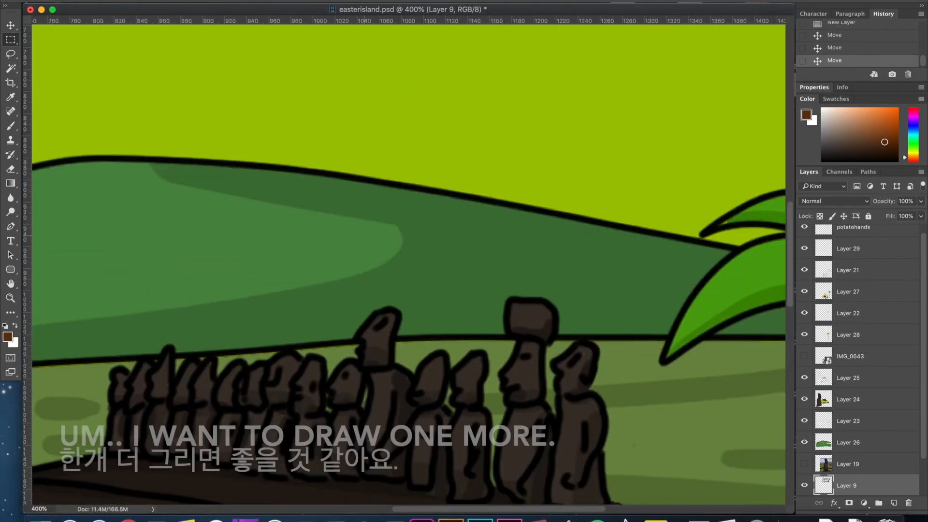
# Add a new top layer and draw a black rounded outline for a moai head above the hill.
pyautogui.press('alt+shift+super+n')
pyautogui.press('i')
pyautogui.click(526, 233)
pyautogui.press('super+plus')
pyautogui.press('super+plus')
pyautogui.moveTo(545, 160)
pyautogui.mouseDown()
pyautogui.moveTo(326, 266)
pyautogui.moveTo(433, 367)
pyautogui.mouseUp()
pyautogui.press('b')
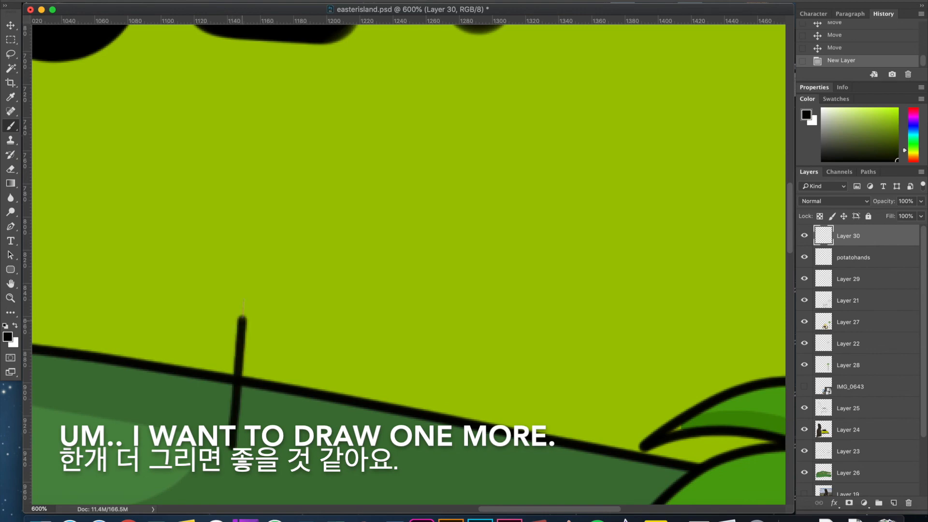
pyautogui.moveTo(241, 316)
pyautogui.mouseDown()
pyautogui.moveTo(461, 114)
pyautogui.moveTo(514, 450)
pyautogui.mouseUp()
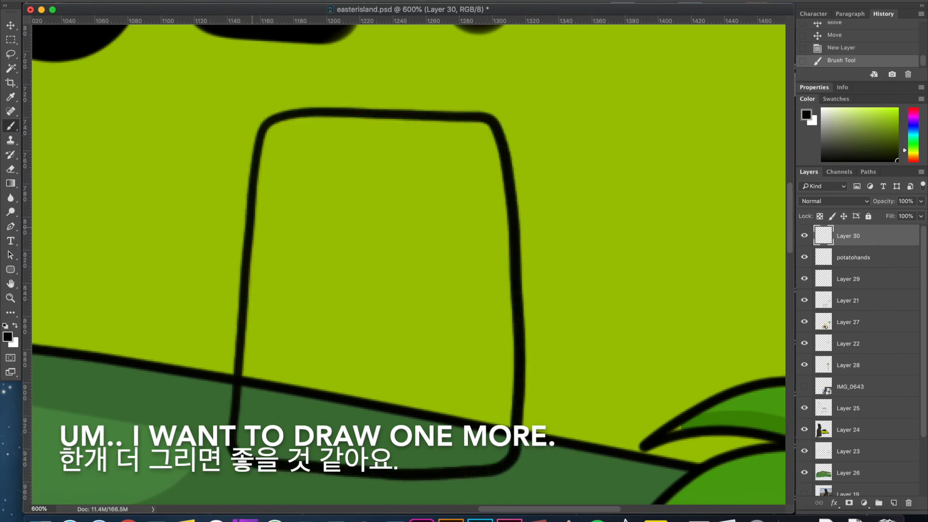
# Draw the ear, brows, nose, eye lines and mouth of the new moai head.
pyautogui.moveTo(255, 194)
pyautogui.mouseDown()
pyautogui.moveTo(339, 273)
pyautogui.moveTo(309, 367)
pyautogui.moveTo(377, 391)
pyautogui.moveTo(449, 384)
pyautogui.moveTo(417, 232)
pyautogui.mouseUp()
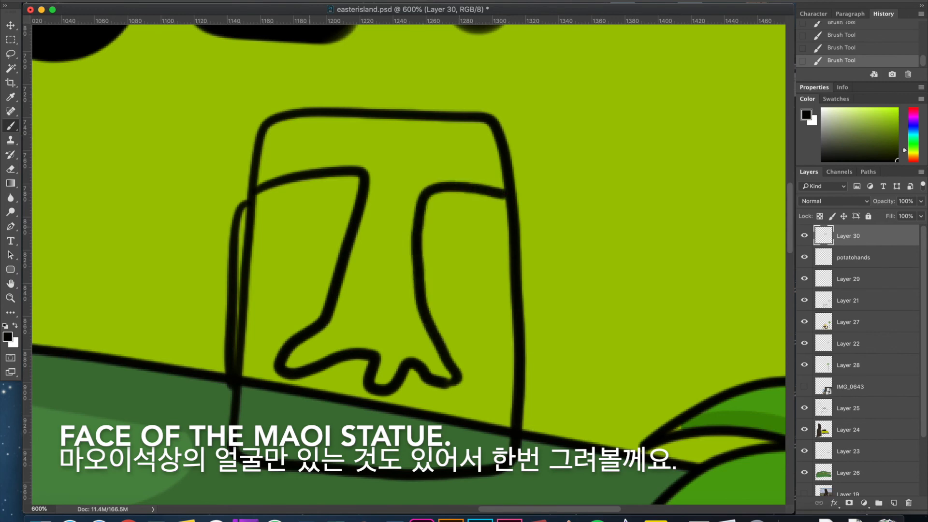
pyautogui.moveTo(436, 429); pyautogui.dragTo(443, 433)
pyautogui.scroll(-2, 444, 433)
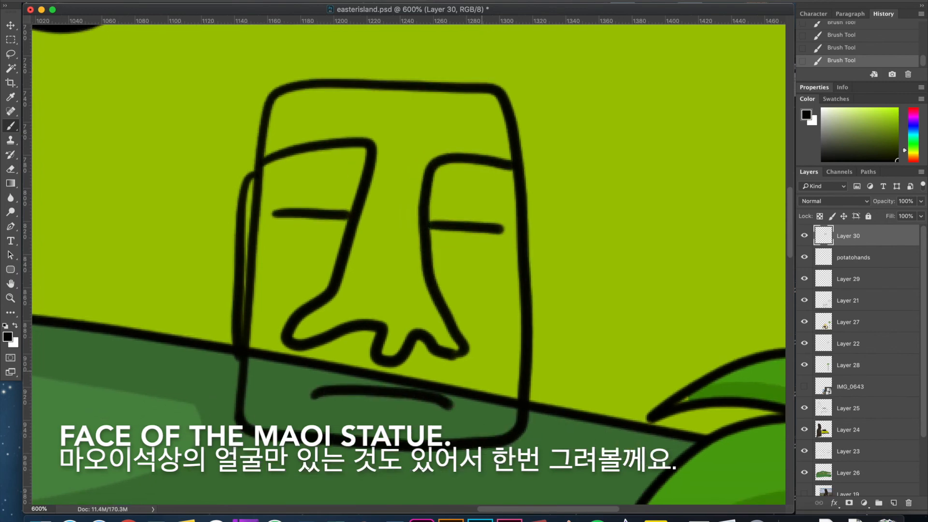
# Undo the moai's facial features and redraw its brows, a straighter nose, full-width eye lines and the mouth.
pyautogui.press('alt+super+z')
pyautogui.press('alt+super+z')
pyautogui.press('alt+super+z')
pyautogui.press('alt+super+z')
pyautogui.press('alt+super+z')
pyautogui.moveTo(369, 151); pyautogui.dragTo(317, 356)
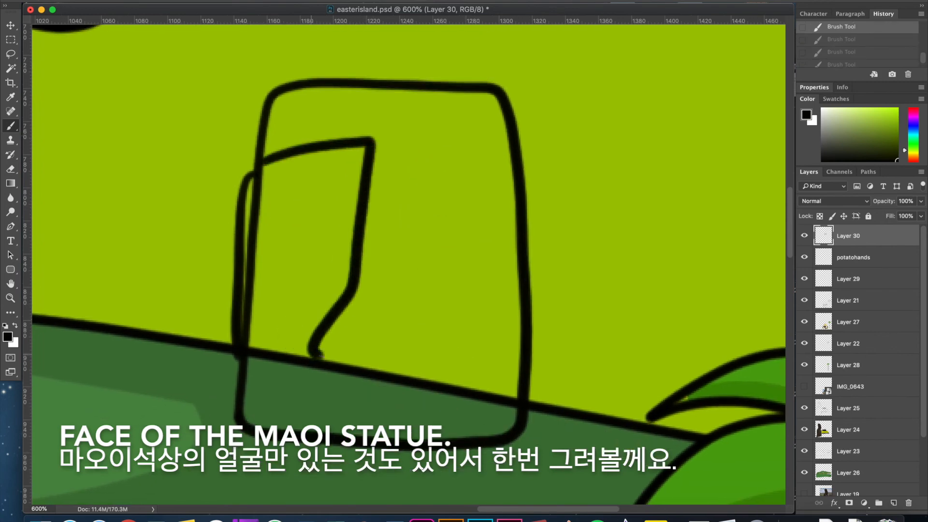
pyautogui.moveTo(486, 145); pyautogui.dragTo(510, 140)
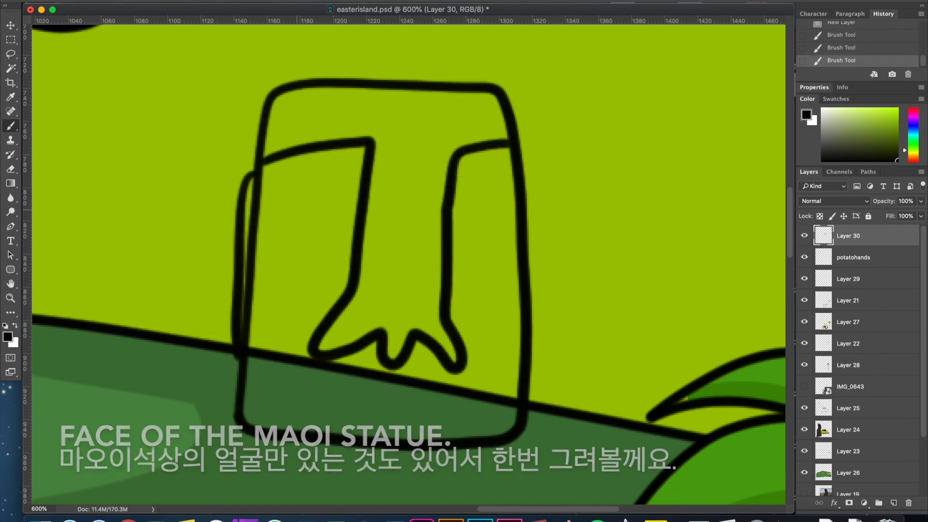
pyautogui.moveTo(271, 218); pyautogui.dragTo(332, 214)
pyautogui.moveTo(259, 223); pyautogui.dragTo(356, 216)
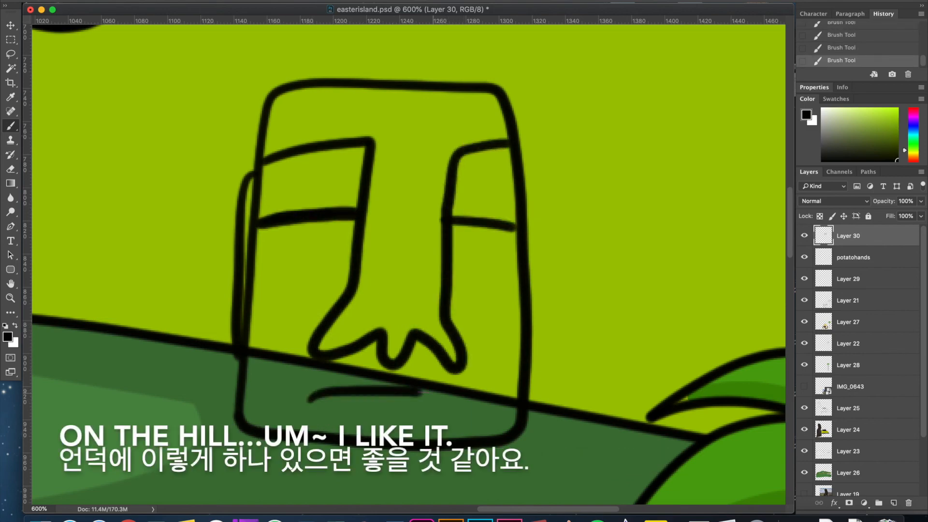
pyautogui.moveTo(406, 390); pyautogui.dragTo(461, 408)
# Move the moai head onto the hill beside the back palm and place Layer 30 below Layer 24.
pyautogui.press('super+minus')
pyautogui.press('super+minus')
pyautogui.press('super+minus')
pyautogui.press('super+minus')
pyautogui.moveTo(415, 264)
pyautogui.mouseDown()
pyautogui.moveTo(551, 177)
pyautogui.moveTo(621, 191)
pyautogui.mouseUp()
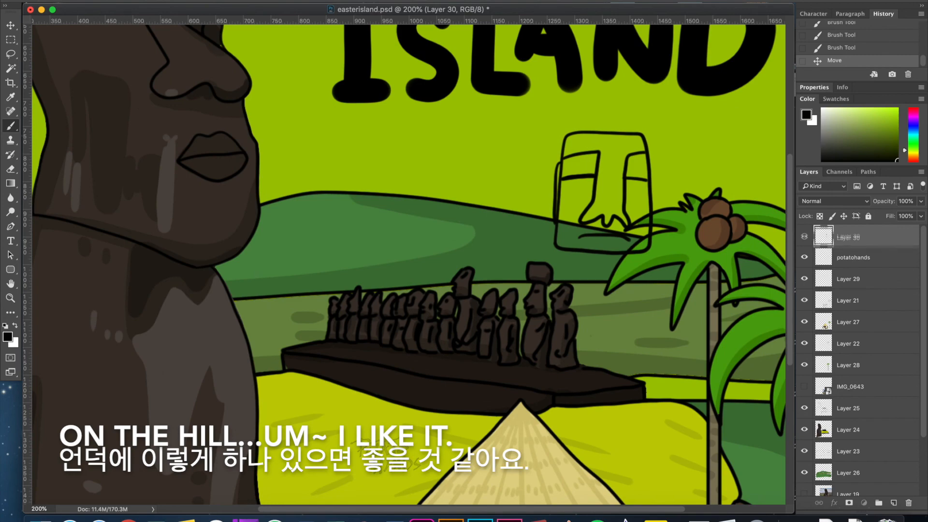
pyautogui.moveTo(848, 236); pyautogui.dragTo(848, 441)
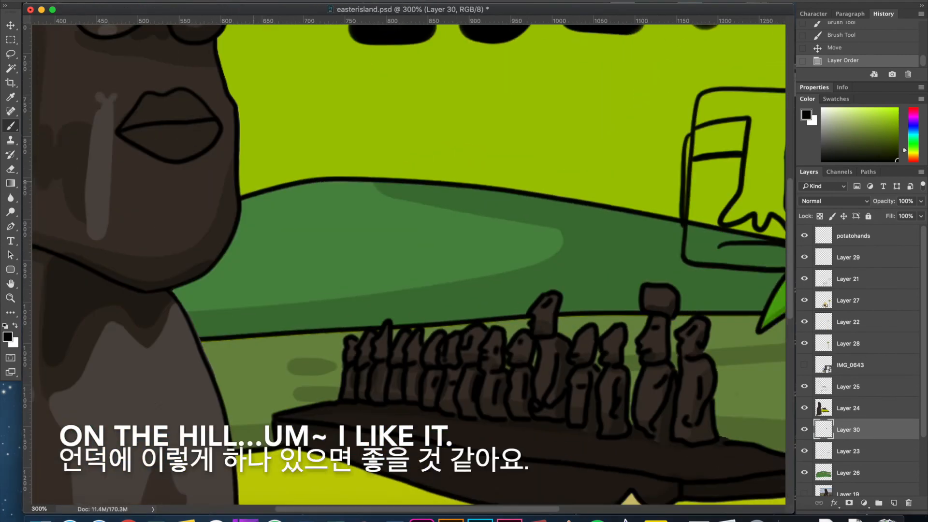
pyautogui.hscroll(10, 254, 182)
pyautogui.moveTo(311, 165); pyautogui.dragTo(310, 152)
pyautogui.press('super+z')
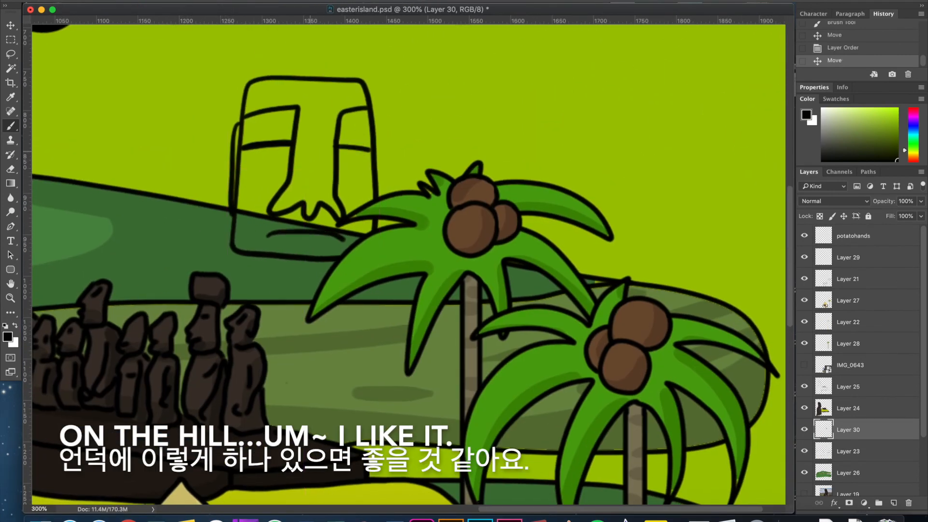
# Sample the small moai's dark brown, select the new head's interior areas, expand the selection, and add a new layer.
pyautogui.press('i')
pyautogui.click(208, 288)
pyautogui.press('w')
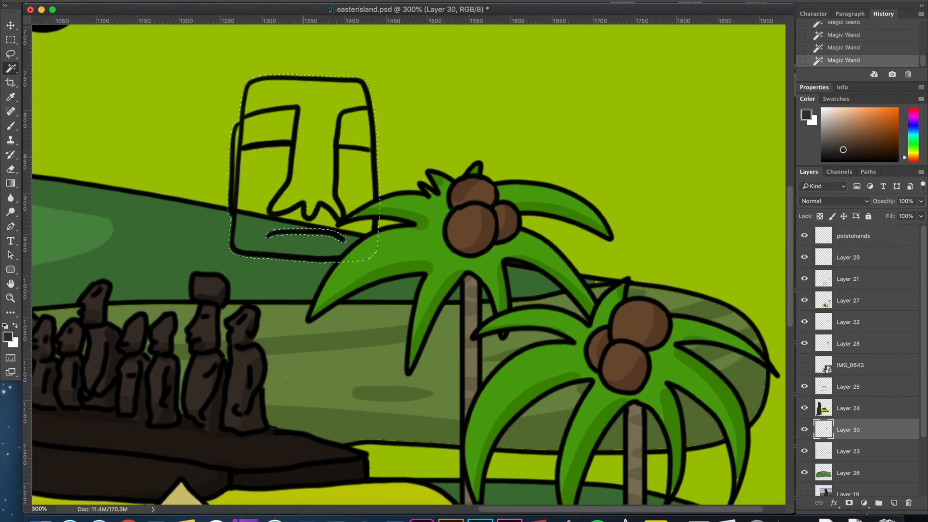
pyautogui.press('super+d')
pyautogui.click(309, 149)
pyautogui.keyDown('shift'); pyautogui.click(350, 130); pyautogui.keyUp('shift')
pyautogui.click(235, 2)
pyautogui.click(398, 147)
pyautogui.press('Return')
pyautogui.click(894, 503)
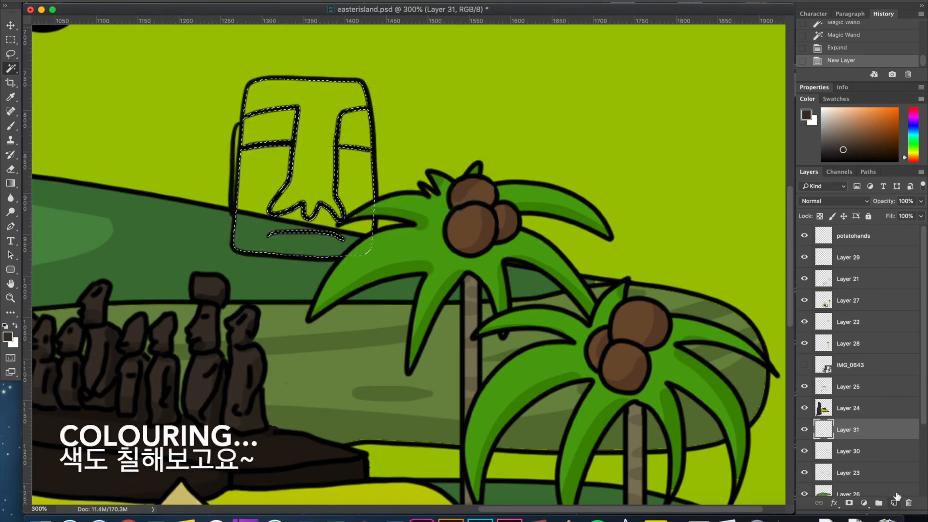
# Place Layer 31 below Layer 30, fill the head selection with the sampled dark brown, and deselect.
pyautogui.moveTo(863, 430); pyautogui.dragTo(863, 450)
pyautogui.hotkey('alt', 'BackSpace')
pyautogui.press('super+equal')
pyautogui.press('super+equal')
pyautogui.moveTo(234, 116); pyautogui.dragTo(277, 178)
pyautogui.press('super+d')
# Paint the new moai head's ear dark brown, then brush darker shading on its brows, forehead, cheek, chin and right side.
pyautogui.press('b')
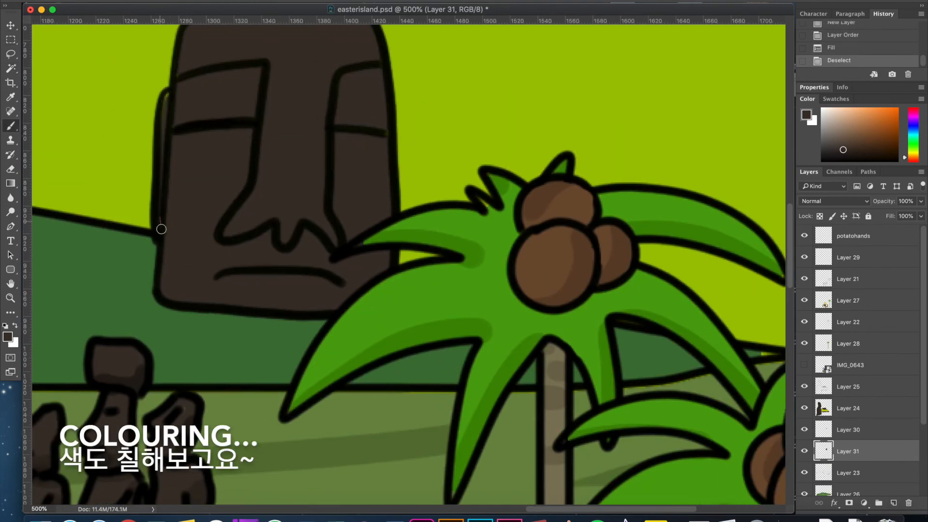
pyautogui.moveTo(161, 229); pyautogui.dragTo(166, 94)
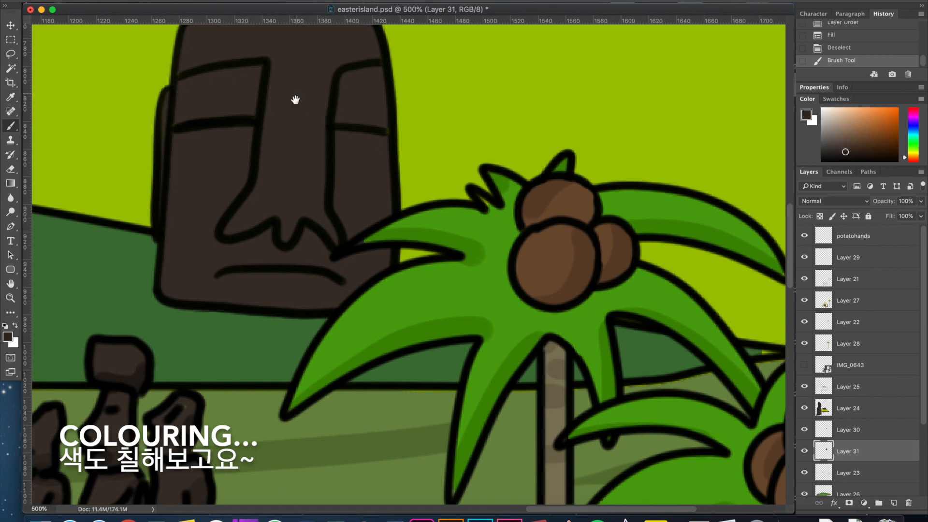
pyautogui.moveTo(296, 100); pyautogui.dragTo(297, 123)
pyautogui.moveTo(182, 108); pyautogui.dragTo(268, 94)
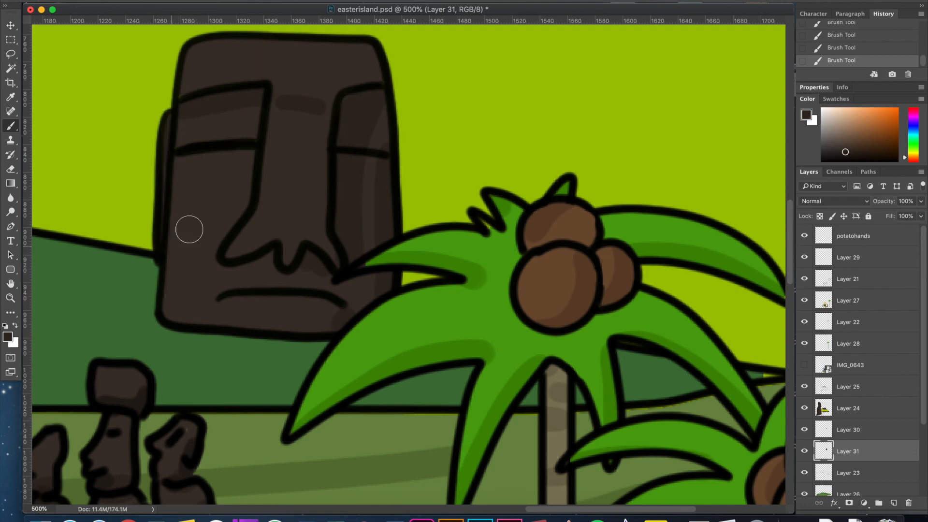
pyautogui.click(676, 339)
pyautogui.press('Return')
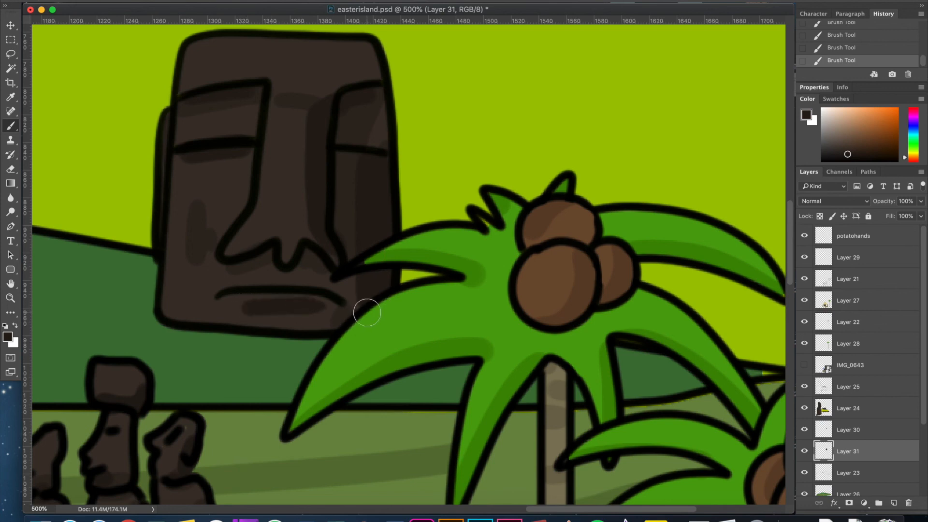
# Choose a lighter grey-brown and paint highlight patches on the moai head's nose bridge, beneath its right eye and around its mouth.
pyautogui.click(8, 336)
pyautogui.click(642, 305)
pyautogui.click(878, 212)
pyautogui.moveTo(294, 107); pyautogui.dragTo(300, 118)
pyautogui.moveTo(295, 142); pyautogui.dragTo(299, 136)
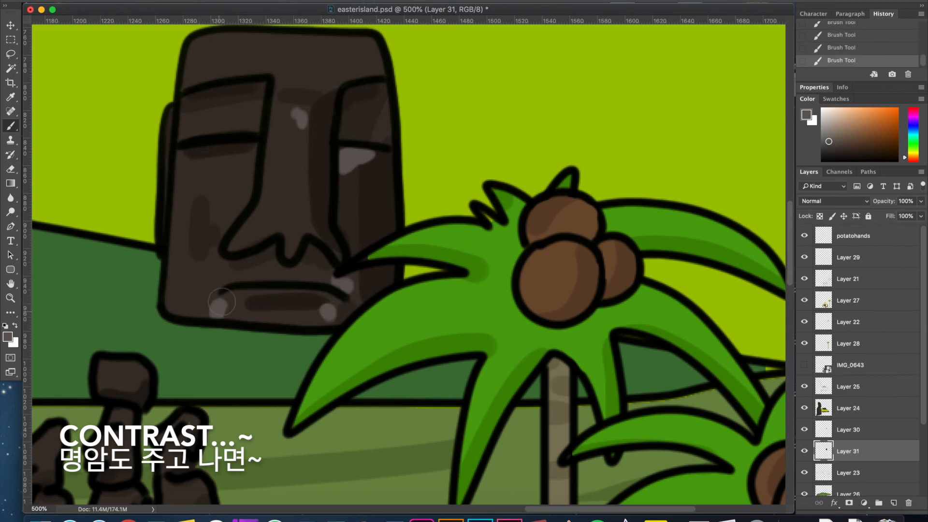
pyautogui.moveTo(257, 271); pyautogui.dragTo(247, 267)
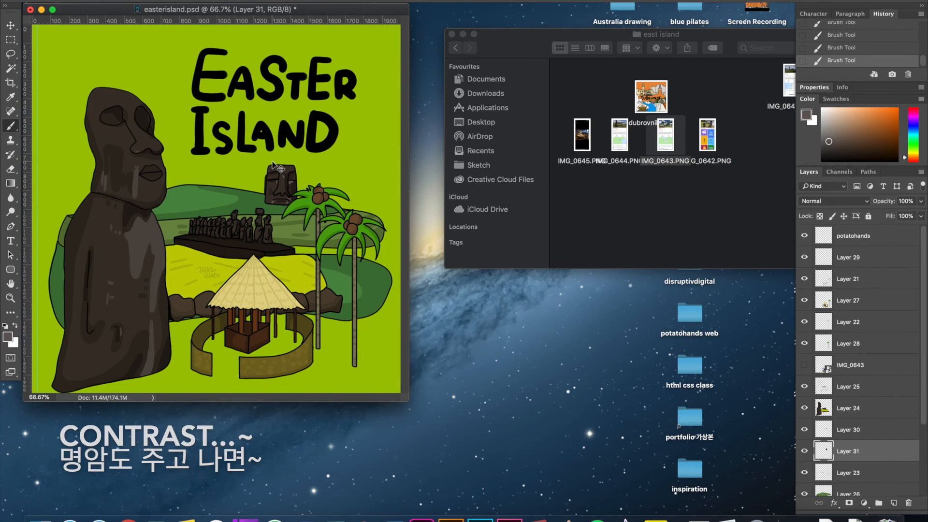
# Move the EASTER ISLAND title on Layer 9 and enlarge it with Free Transform so it sits closer to the hill.
pyautogui.moveTo(286, 61); pyautogui.dragTo(265, 69)
pyautogui.hotkey('ctrl', 't')
pyautogui.moveTo(296, 109)
pyautogui.mouseDown()
pyautogui.moveTo(322, 115)
pyautogui.moveTo(312, 111)
pyautogui.mouseUp()
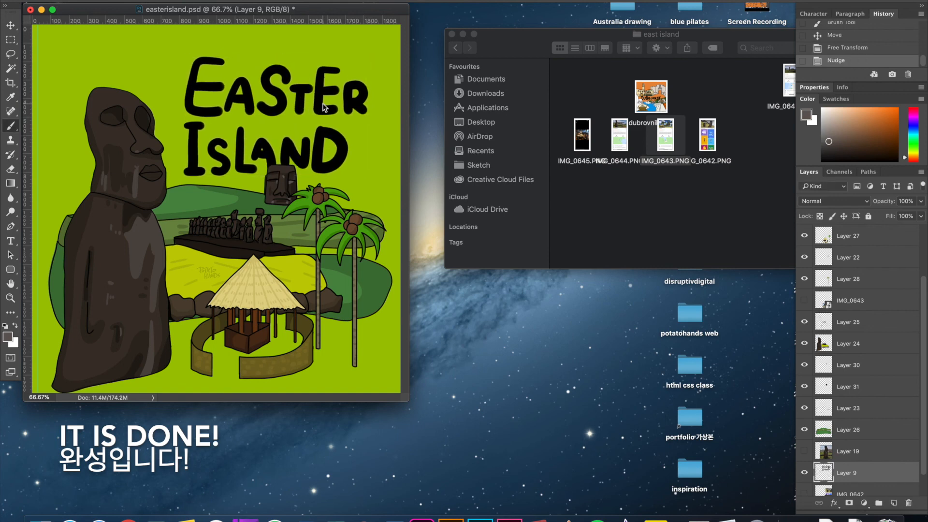
# Select all the artwork layers up to potatohands and shift the whole composition slightly left on the canvas.
pyautogui.press('super+minus')
pyautogui.moveTo(317, 309); pyautogui.dragTo(506, 439)
pyautogui.moveTo(923, 370); pyautogui.dragTo(923, 319)
pyautogui.keyDown('shift'); pyautogui.click(865, 236); pyautogui.keyUp('shift')
pyautogui.moveTo(307, 202); pyautogui.dragTo(314, 205)
pyautogui.press('super+1')
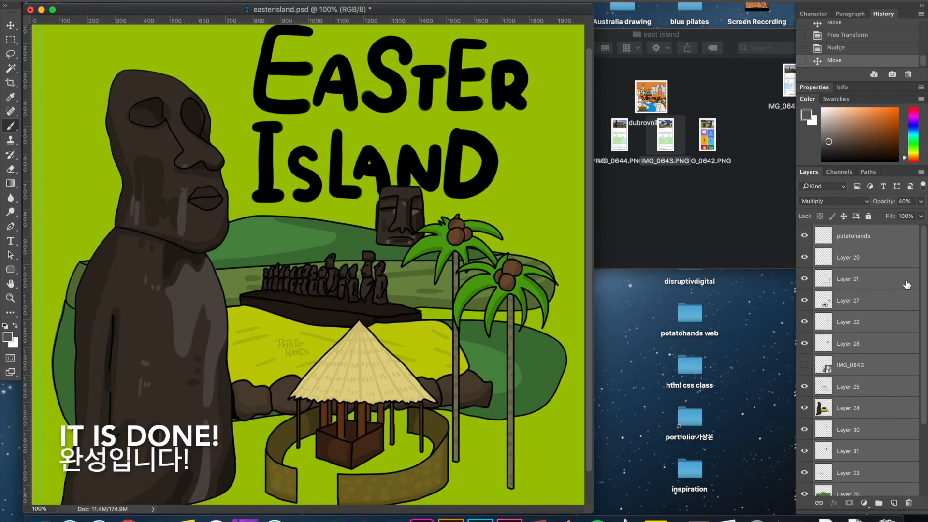
# Select Layer 30 and Layer 31 together and move the small moai head slightly left, away from the back palm.
pyautogui.click(894, 257)
pyautogui.click(881, 430)
pyautogui.keyDown('shift'); pyautogui.click(880, 451); pyautogui.keyUp('shift')
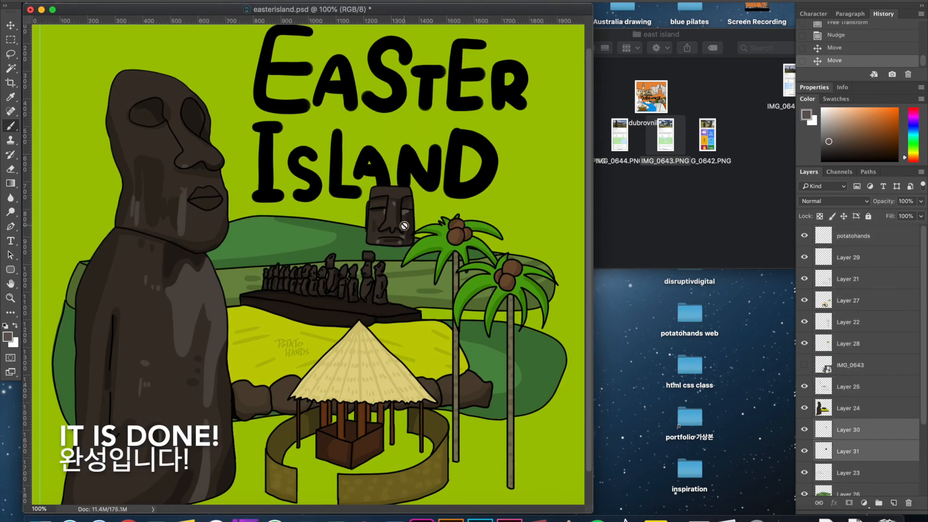